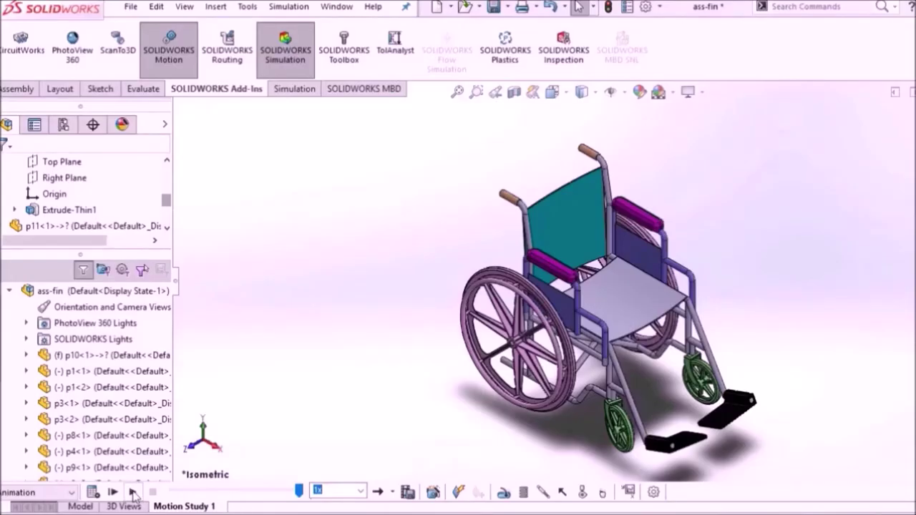
Step: Play the wheelchair and wheel-1n motion studies, then switch to the blank Part1 document
{"action": "left_click", "coordinate": [133, 492]}
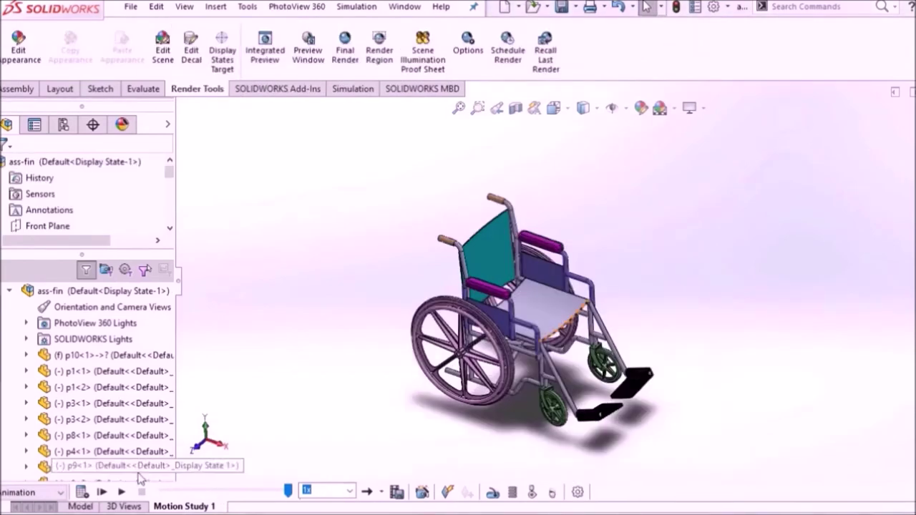
{"action": "left_click", "coordinate": [104, 493]}
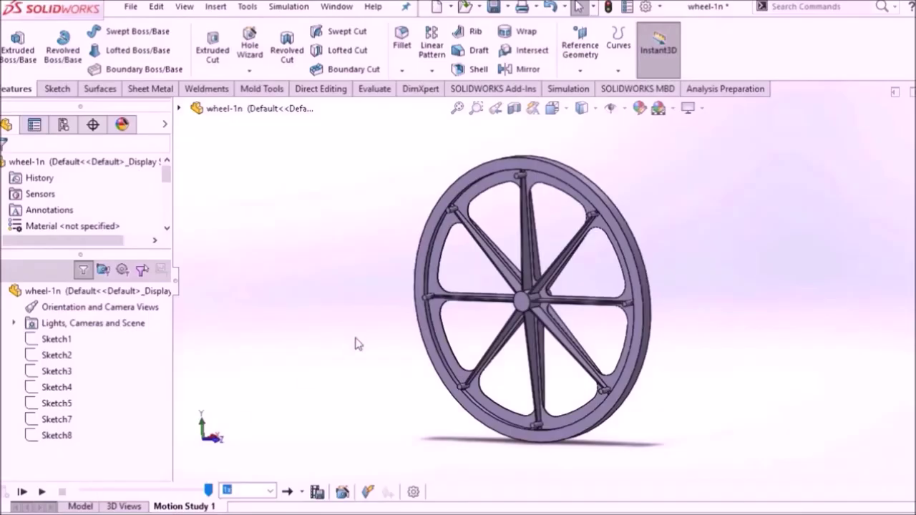
{"action": "mouse_move", "coordinate": [358, 343]}
{"action": "middle_mouse_down"}
{"action": "mouse_move", "coordinate": [399, 310]}
{"action": "mouse_move", "coordinate": [382, 322]}
{"action": "middle_mouse_up"}
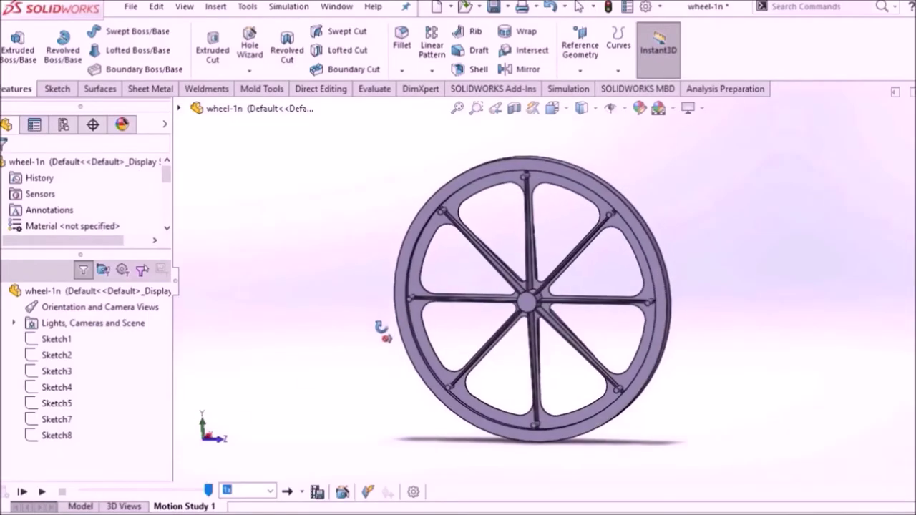
{"action": "left_click", "coordinate": [43, 492]}
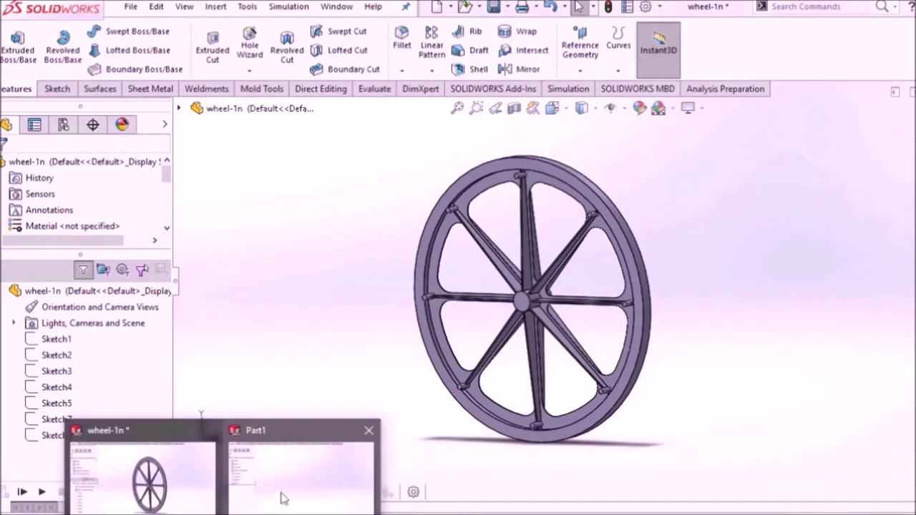
{"action": "left_click", "coordinate": [282, 494]}
Step: Sketch a 44.95 mm diameter circle at the origin on the Front Plane
{"action": "left_click", "coordinate": [60, 243]}
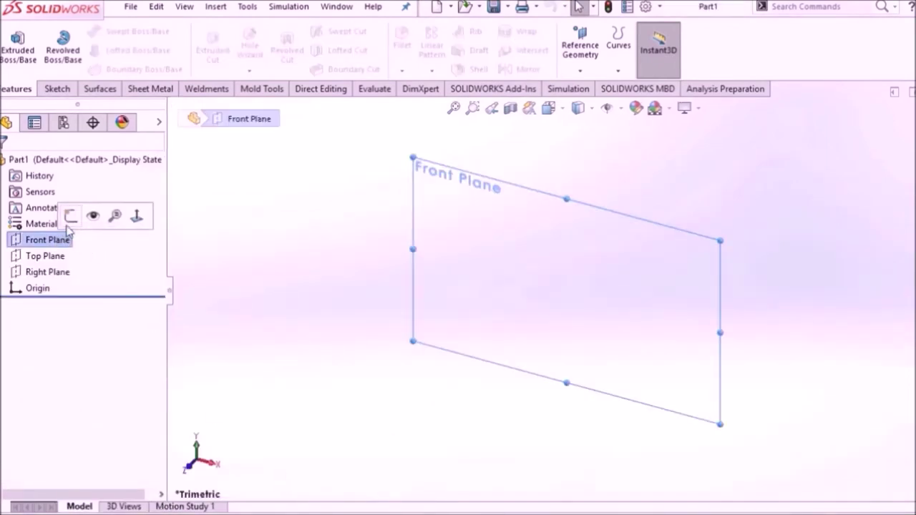
{"action": "left_click", "coordinate": [69, 216]}
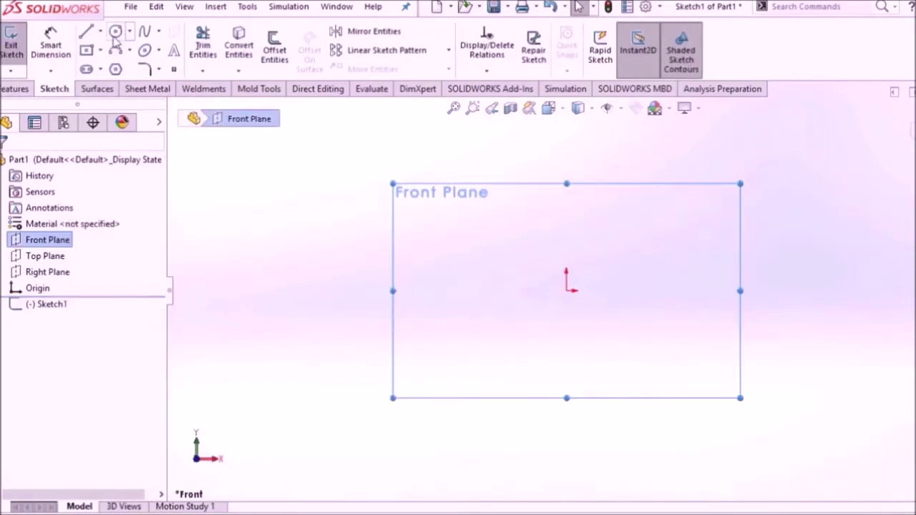
{"action": "left_click", "coordinate": [115, 33]}
{"action": "left_click", "coordinate": [566, 291]}
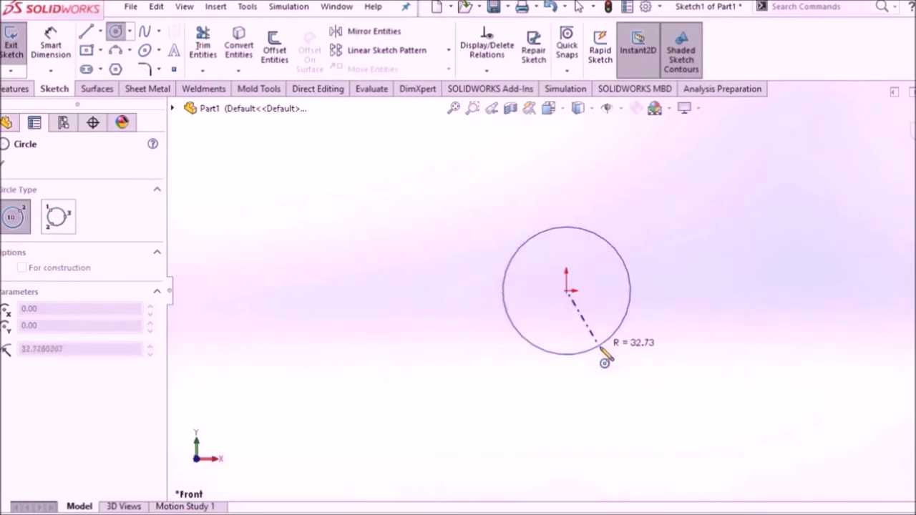
{"action": "left_click", "coordinate": [625, 349]}
{"action": "right_click", "coordinate": [383, 260]}
{"action": "left_click", "coordinate": [412, 261]}
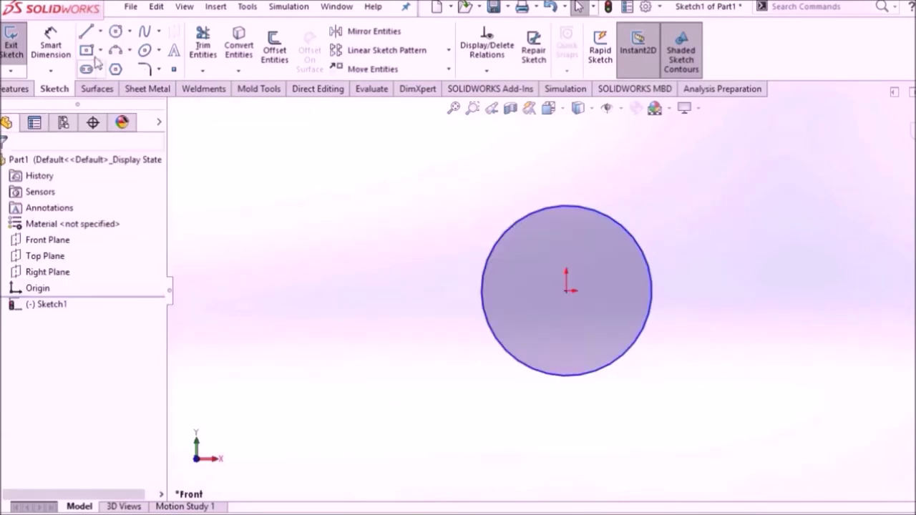
{"action": "key", "text": "d"}
{"action": "left_click", "coordinate": [489, 288]}
{"action": "left_click", "coordinate": [466, 309]}
{"action": "type", "text": "44.95"}
{"action": "key", "text": "Return"}
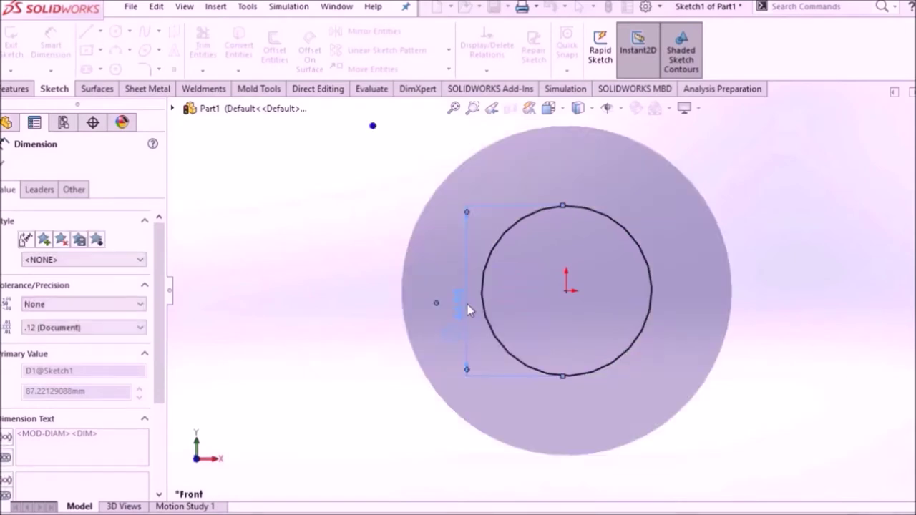
Step: Extrude the circle 76.40 mm mid-plane into the hub cylinder
{"action": "left_click", "coordinate": [4, 163]}
{"action": "left_click", "coordinate": [16, 89]}
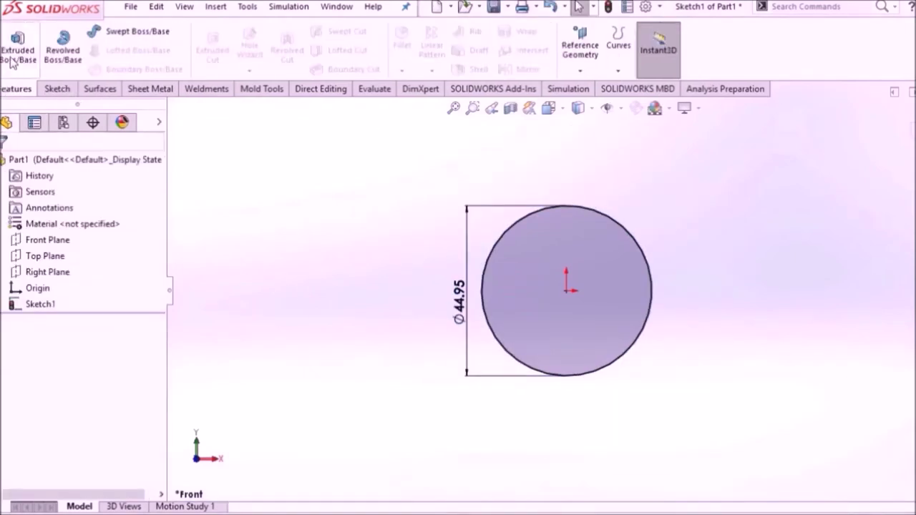
{"action": "left_click", "coordinate": [16, 47]}
{"action": "left_click", "coordinate": [92, 258]}
{"action": "left_click", "coordinate": [65, 312]}
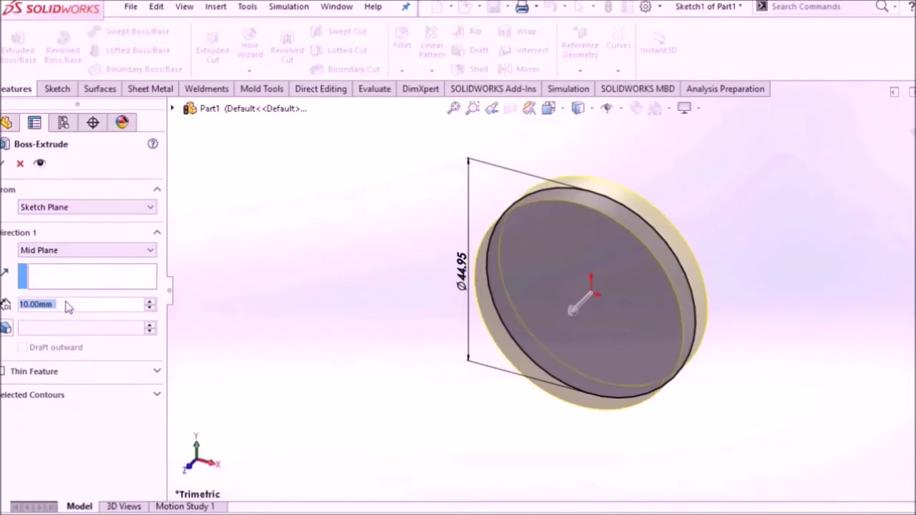
{"action": "type", "text": "6"}
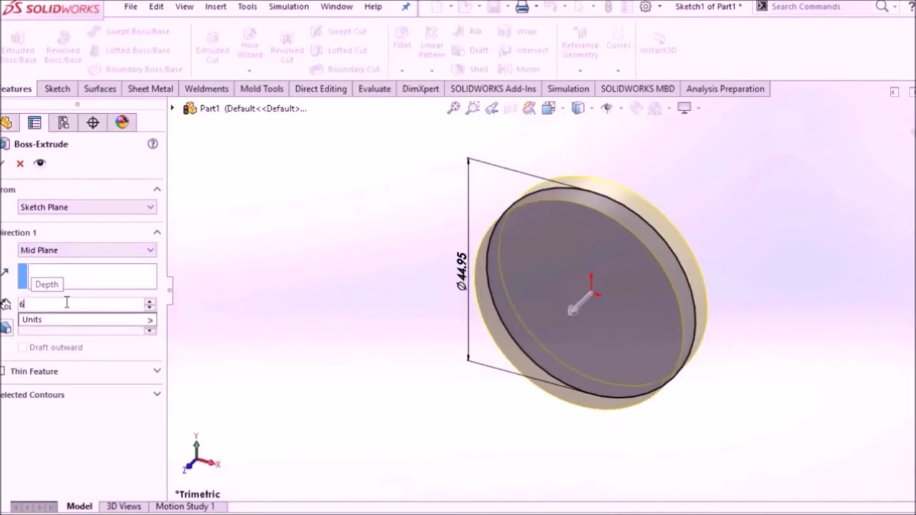
{"action": "type", "text": "76.4"}
{"action": "key", "text": "Return"}
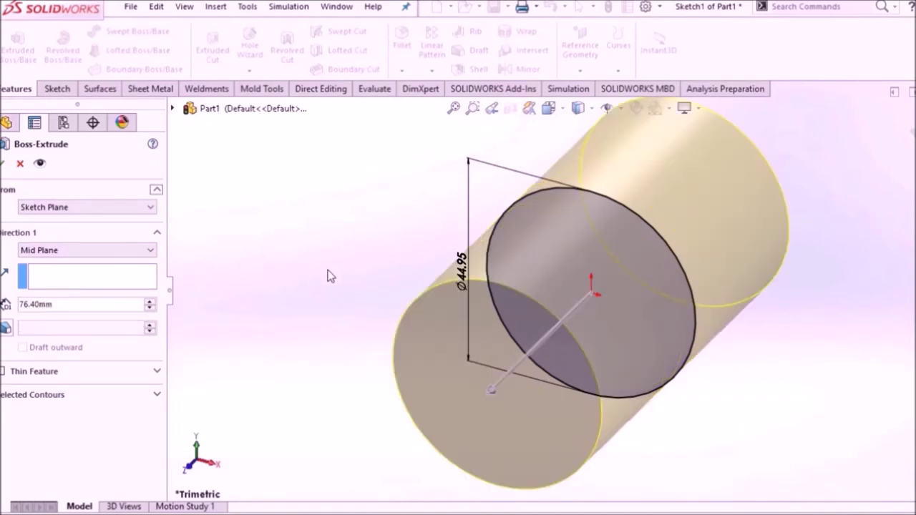
{"action": "key", "text": "Return"}
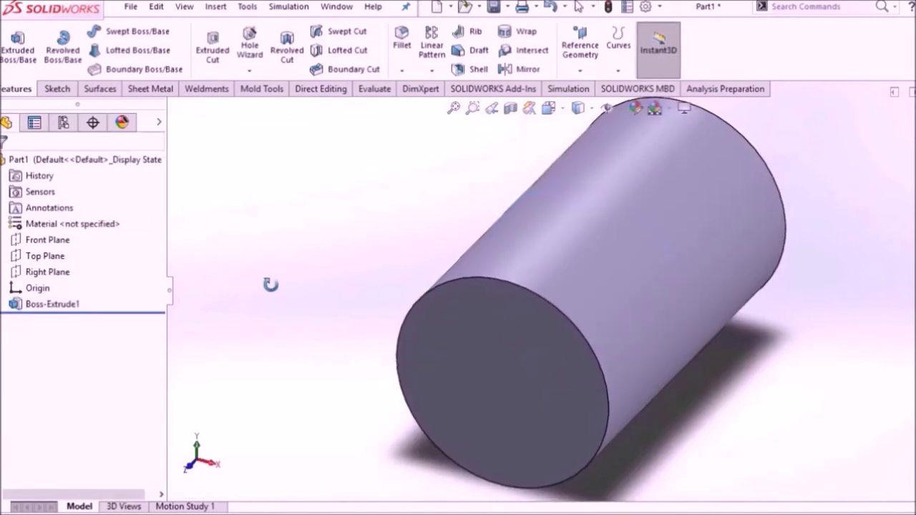
{"action": "middle_click_drag", "start_coordinate": [223, 262], "coordinate": [243, 221]}
Step: On the Front Plane, sketch a 609.60 mm diameter circle centred on the origin
{"action": "left_click", "coordinate": [48, 239]}
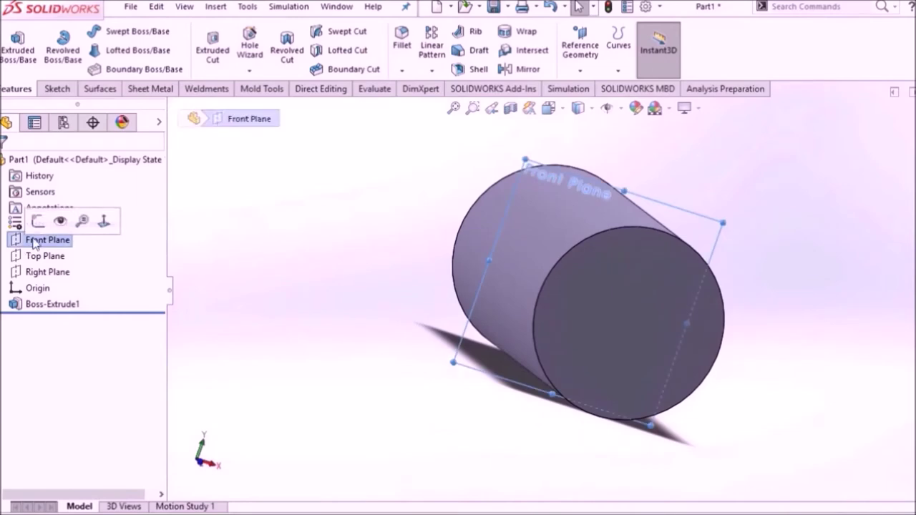
{"action": "left_click", "coordinate": [44, 219]}
{"action": "left_click", "coordinate": [549, 108]}
{"action": "left_click", "coordinate": [597, 281]}
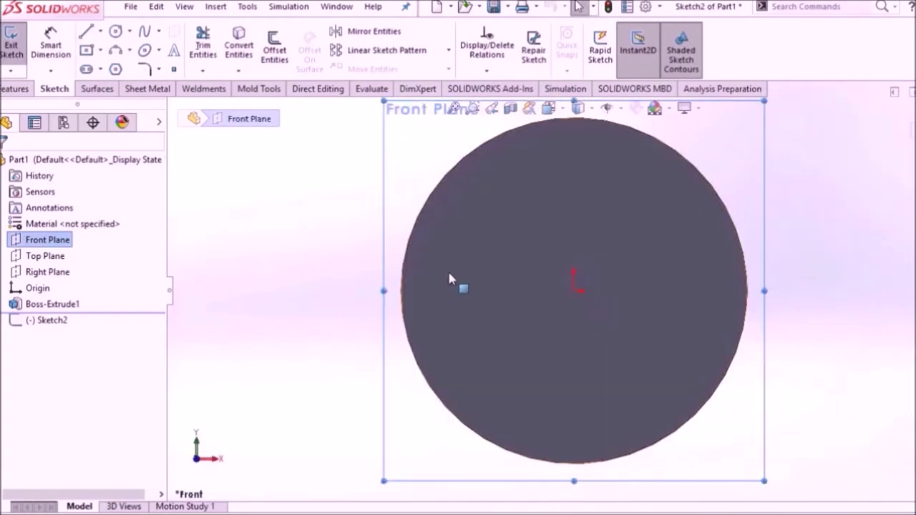
{"action": "left_click", "coordinate": [114, 33]}
{"action": "left_click", "coordinate": [574, 291]}
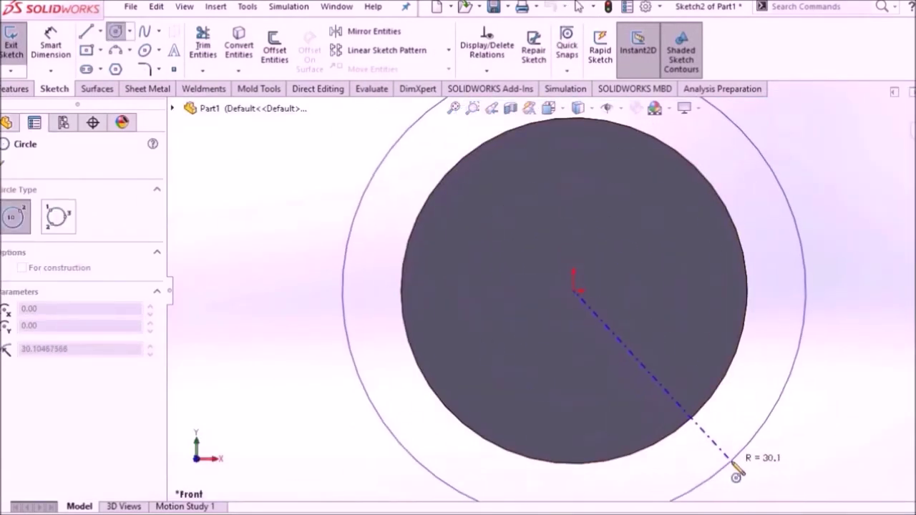
{"action": "left_click", "coordinate": [341, 328]}
{"action": "right_click", "coordinate": [257, 308]}
{"action": "left_click", "coordinate": [252, 307]}
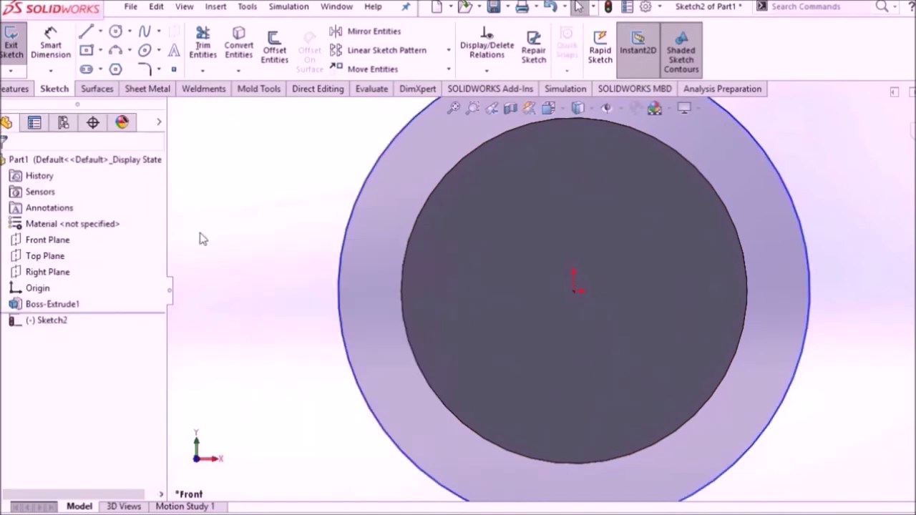
{"action": "left_click", "coordinate": [50, 45]}
{"action": "left_click", "coordinate": [338, 286]}
{"action": "left_click", "coordinate": [319, 309]}
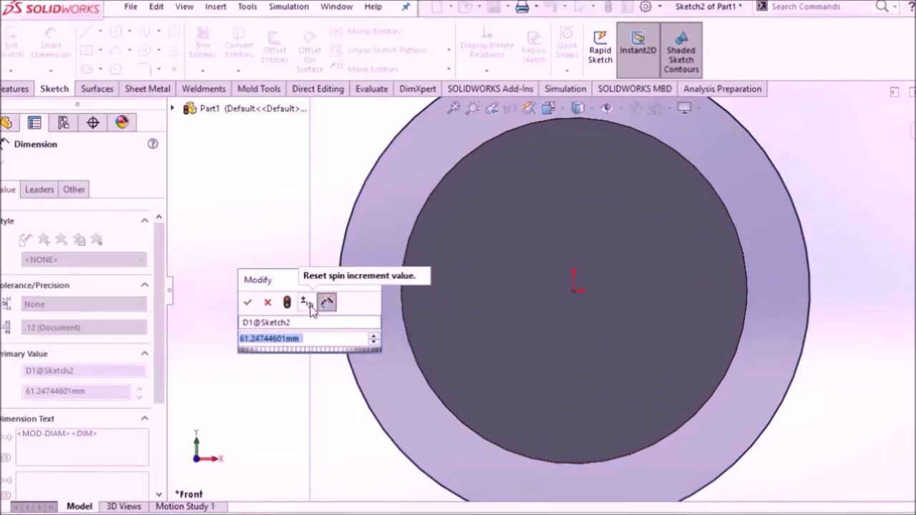
{"action": "type", "text": "60"}
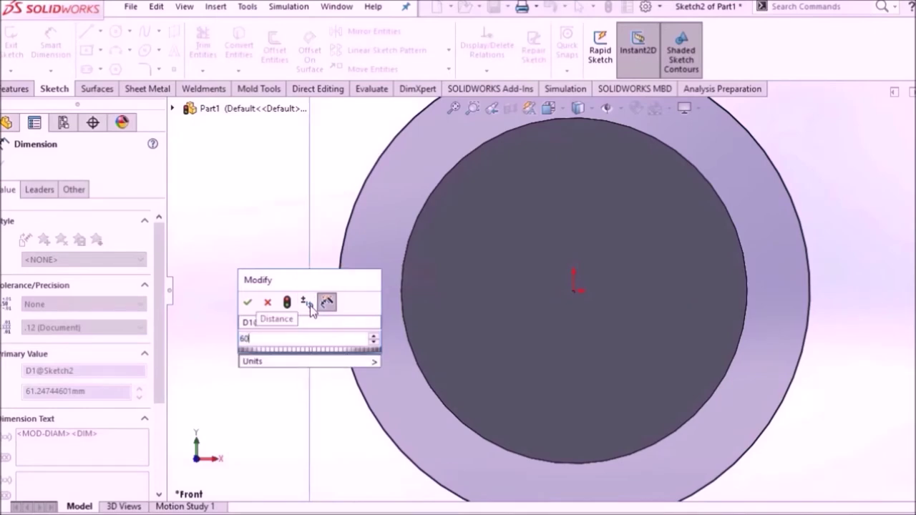
{"action": "type", "text": "9.6"}
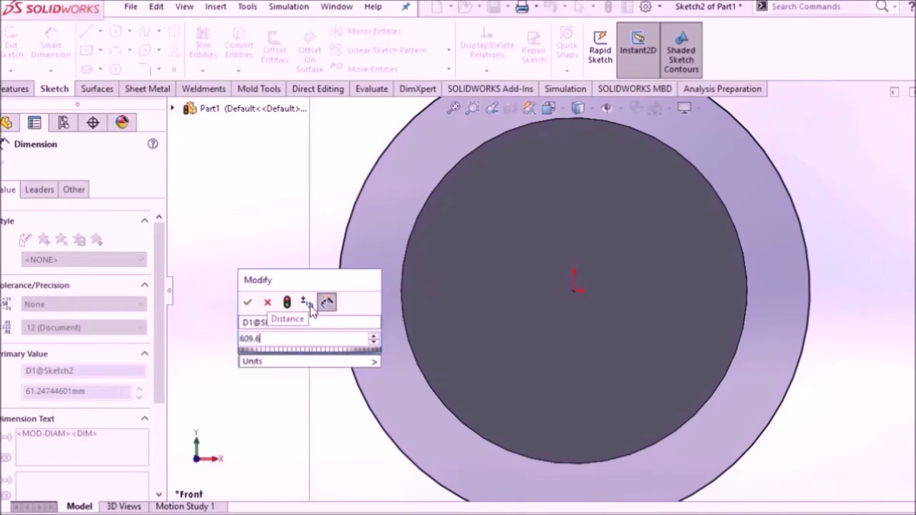
{"action": "key", "text": "Return"}
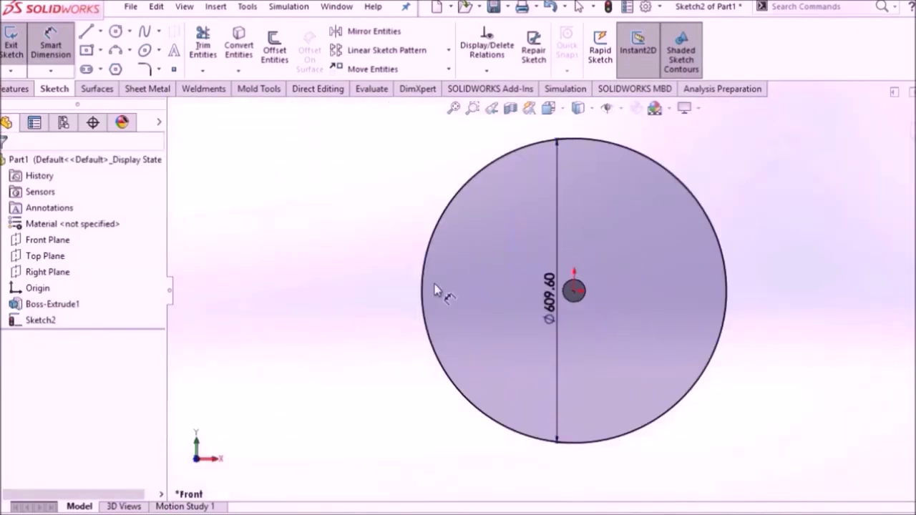
Step: Extrude the large circle 1.524 mm mid-plane into a thin disc
{"action": "left_click", "coordinate": [15, 89]}
{"action": "left_click", "coordinate": [15, 47]}
{"action": "left_click", "coordinate": [77, 252]}
{"action": "left_click", "coordinate": [72, 322]}
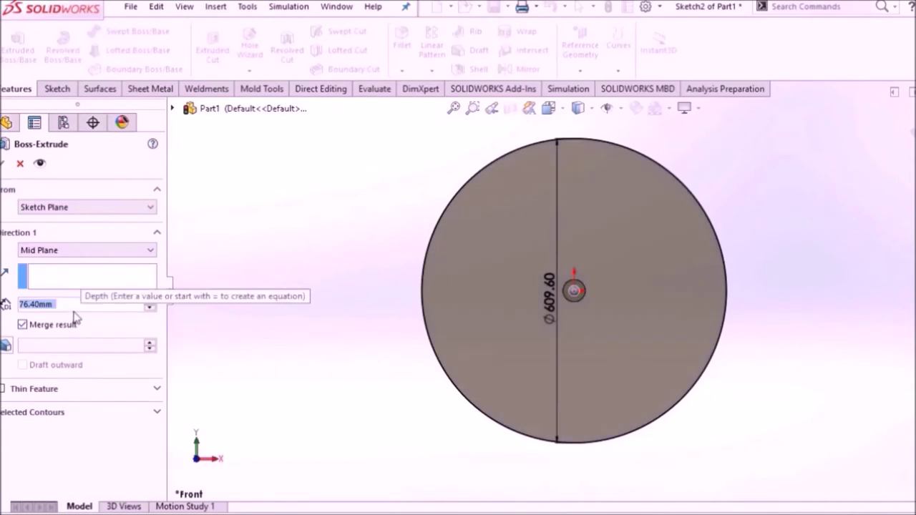
{"action": "type", "text": "1.52"}
{"action": "key", "text": "Return"}
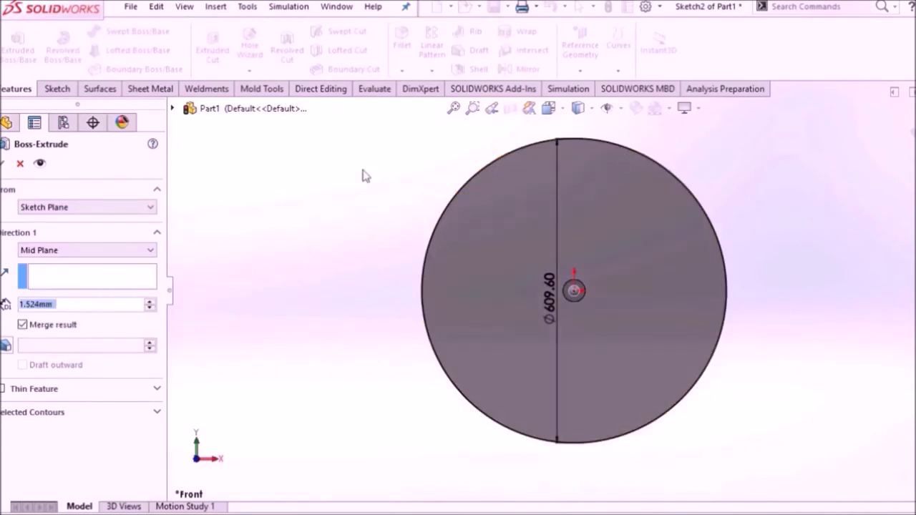
{"action": "middle_click_drag", "start_coordinate": [364, 174], "coordinate": [429, 219]}
{"action": "left_click", "coordinate": [3, 163]}
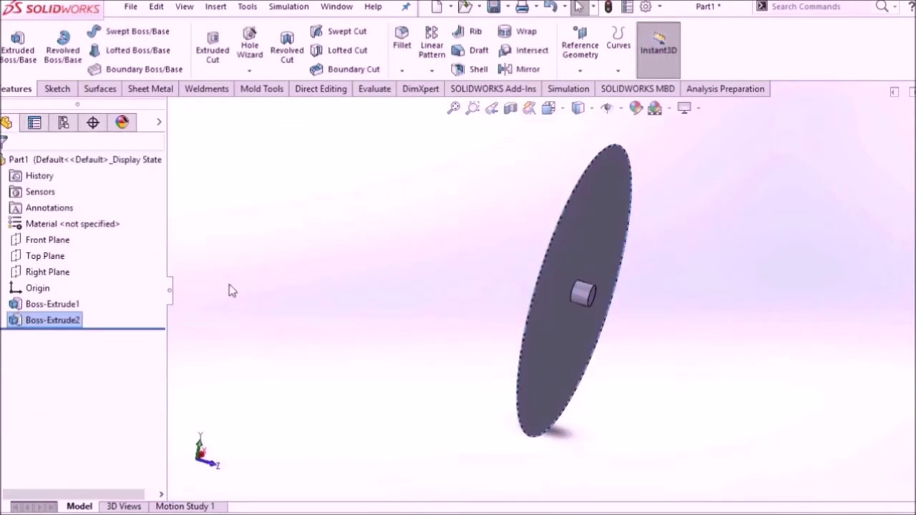
{"action": "left_click", "coordinate": [366, 273]}
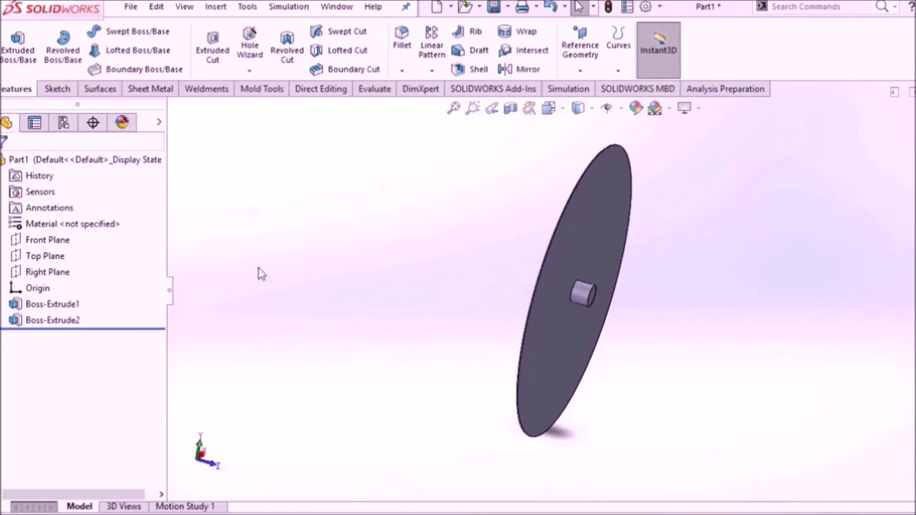
Step: On the Front Plane, sketch a circle offset 25.40 mm inside the disc's outer edge
{"action": "left_click", "coordinate": [47, 243]}
{"action": "left_click", "coordinate": [60, 214]}
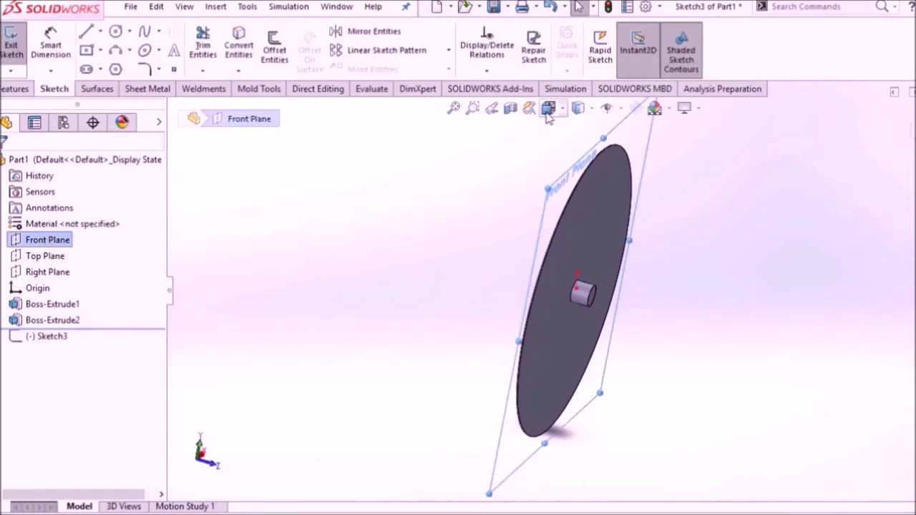
{"action": "left_click", "coordinate": [548, 107]}
{"action": "left_click", "coordinate": [640, 292]}
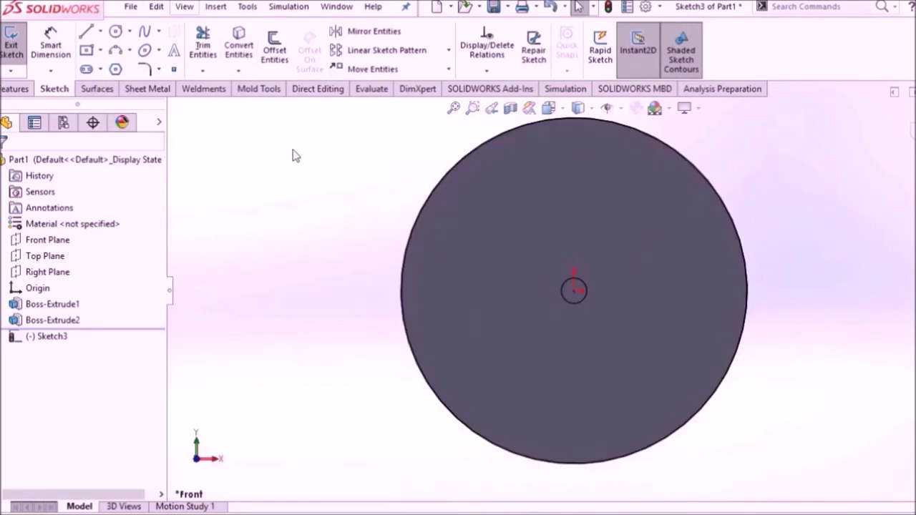
{"action": "left_click", "coordinate": [276, 57]}
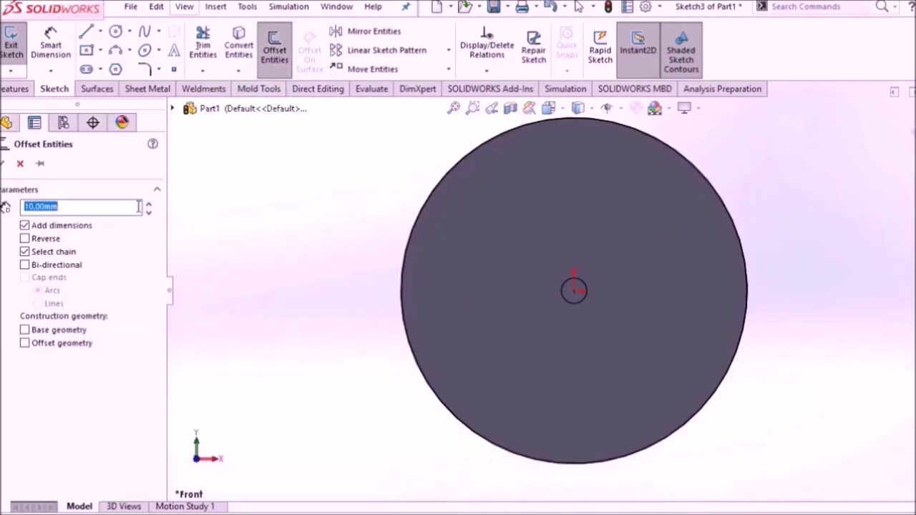
{"action": "type", "text": "25"}
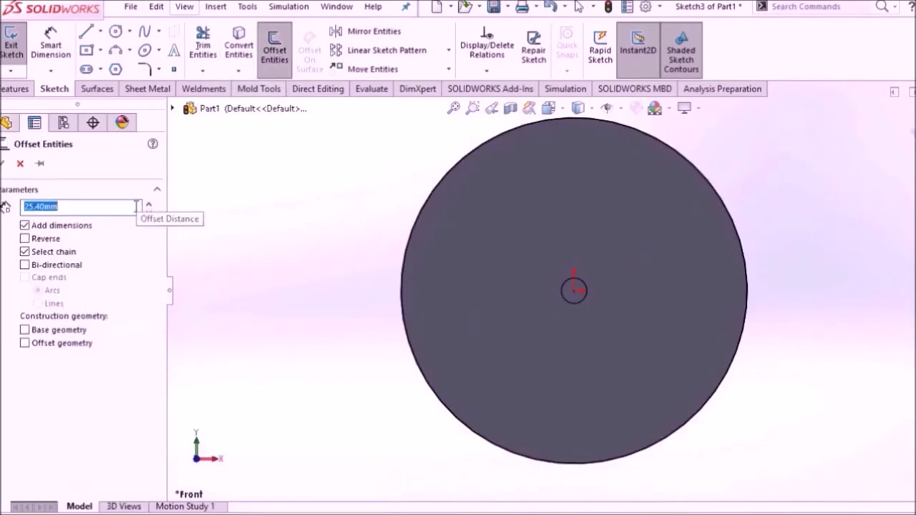
{"action": "left_click", "coordinate": [478, 172]}
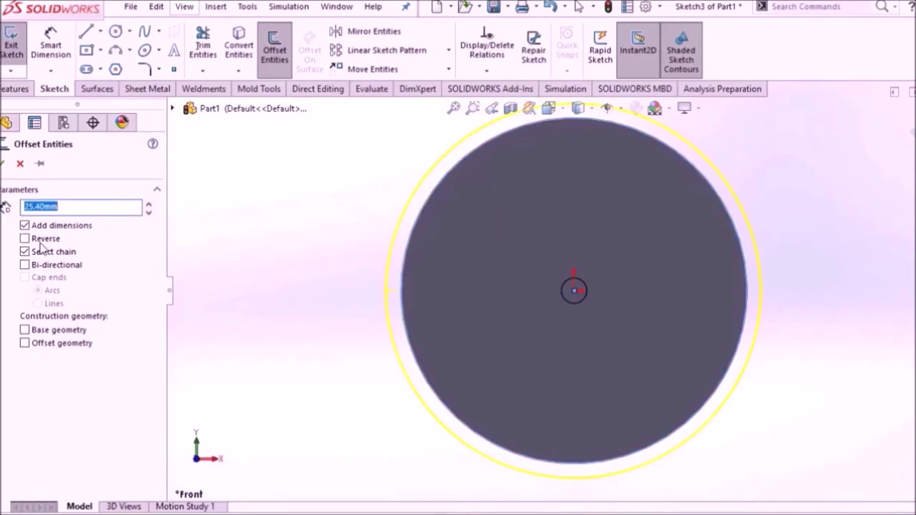
{"action": "left_click", "coordinate": [25, 239]}
{"action": "left_click", "coordinate": [4, 164]}
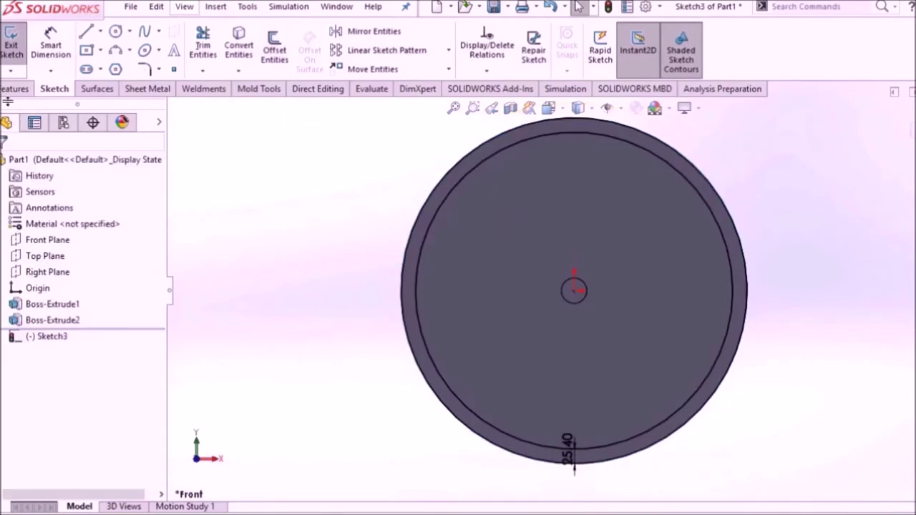
Step: Extrude the offset sketch 25.4 mm mid-plane to form the rim ring
{"action": "left_click", "coordinate": [13, 89]}
{"action": "left_click", "coordinate": [18, 51]}
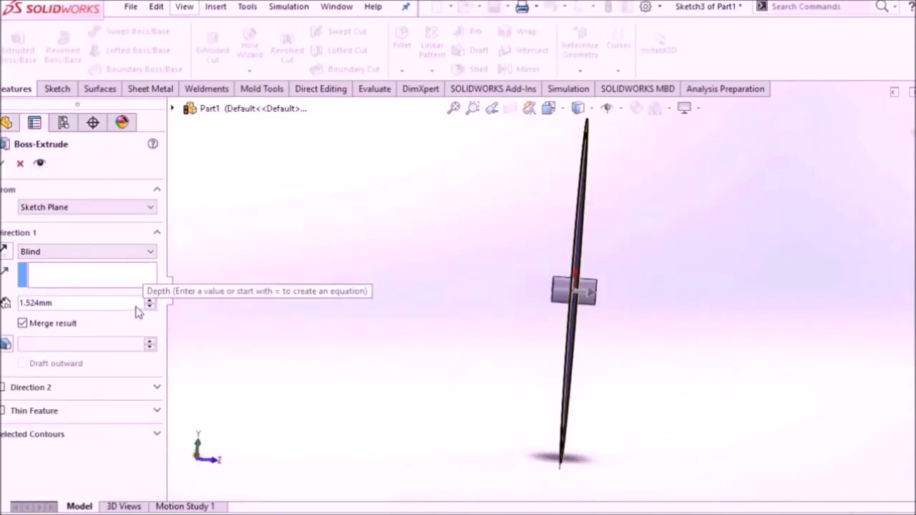
{"action": "left_click", "coordinate": [127, 255]}
{"action": "left_click", "coordinate": [96, 323]}
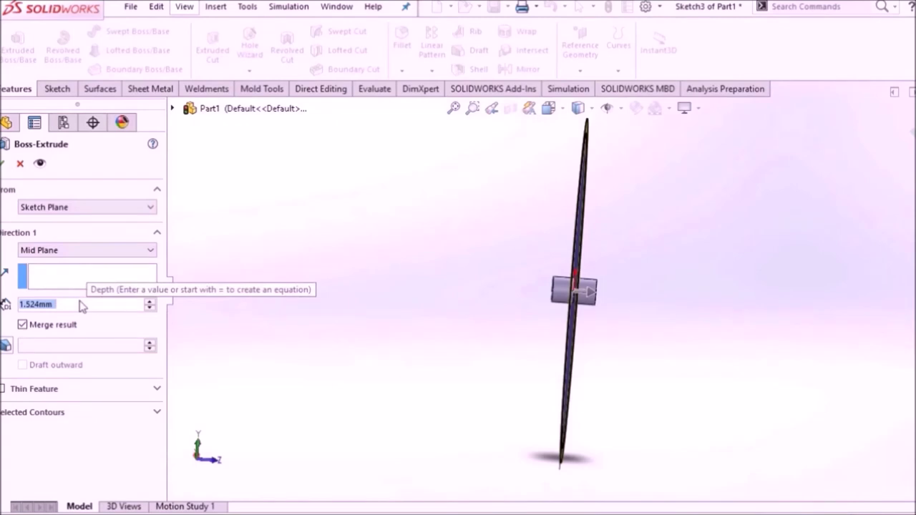
{"action": "type", "text": "25.4"}
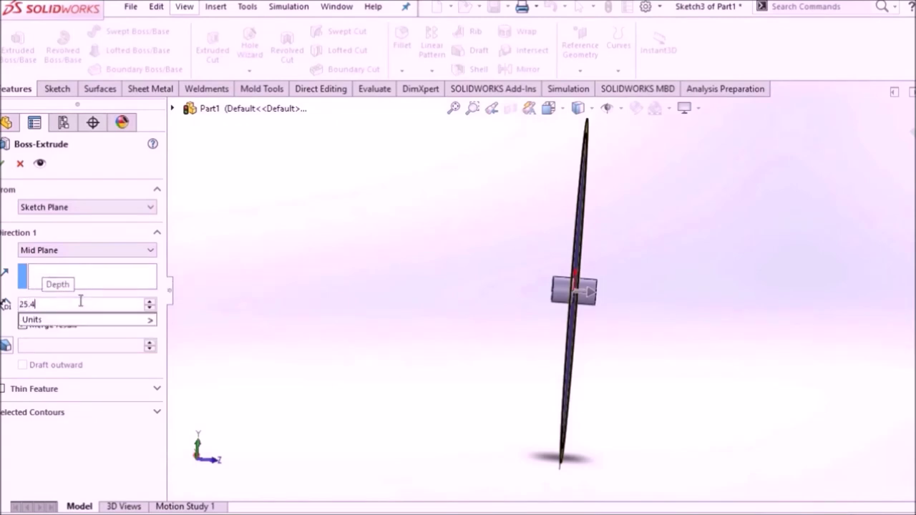
{"action": "key", "text": "Return"}
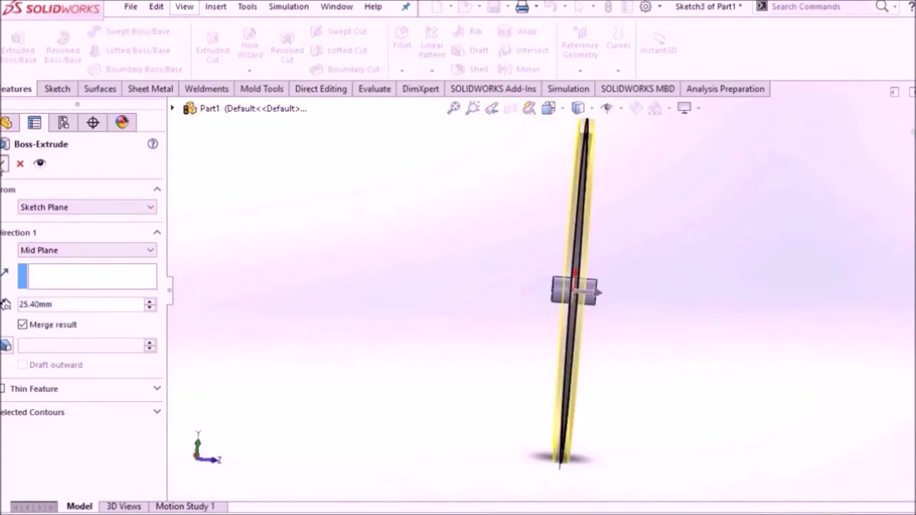
{"action": "left_click", "coordinate": [3, 164]}
{"action": "mouse_move", "coordinate": [307, 256]}
{"action": "middle_mouse_down"}
{"action": "mouse_move", "coordinate": [332, 250]}
{"action": "mouse_move", "coordinate": [272, 251]}
{"action": "mouse_move", "coordinate": [273, 273]}
{"action": "middle_mouse_up"}
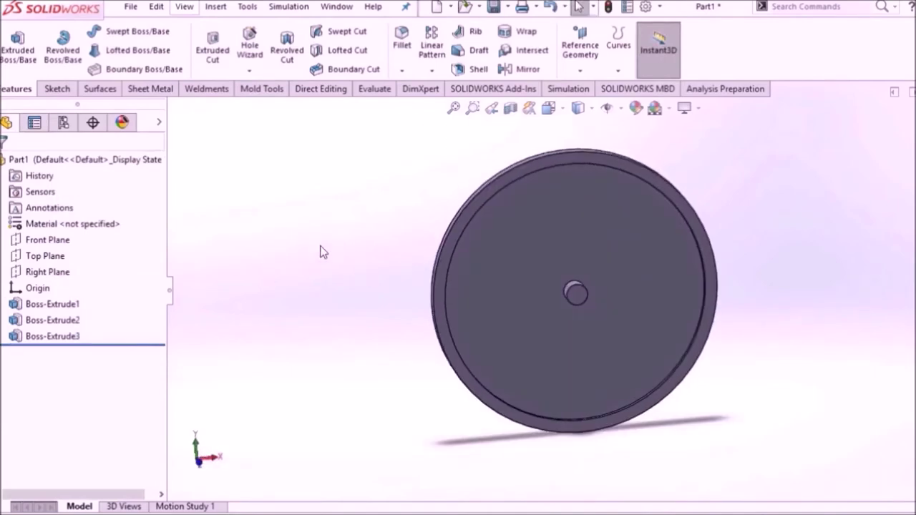
Step: Start a sketch on the front wheel face and draw a vertical centreline from the centre to the rim top
{"action": "left_click", "coordinate": [549, 108]}
{"action": "left_click", "coordinate": [551, 265]}
{"action": "right_click", "coordinate": [587, 207]}
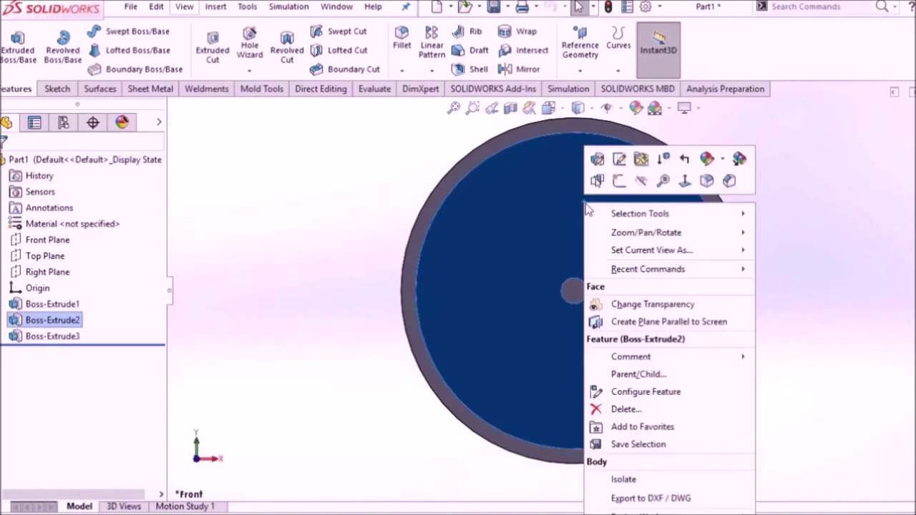
{"action": "left_click", "coordinate": [619, 181]}
{"action": "left_click", "coordinate": [101, 32]}
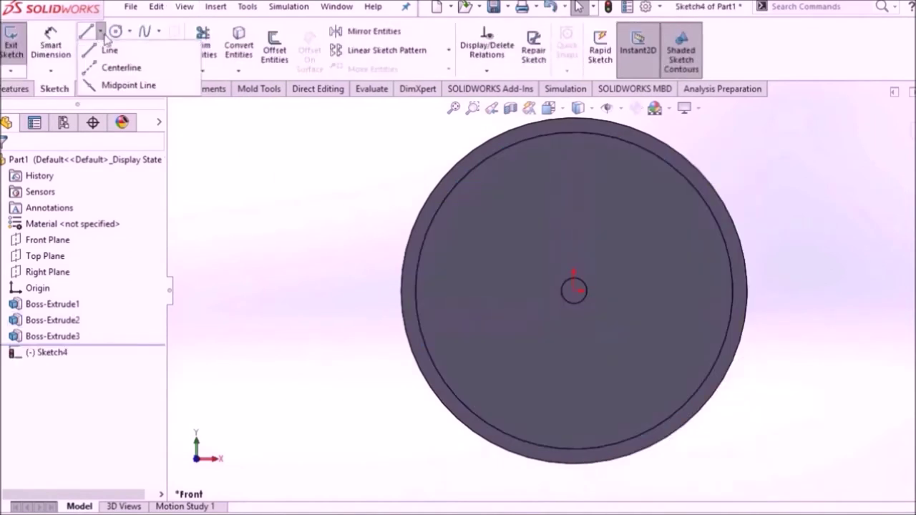
{"action": "left_click", "coordinate": [119, 67]}
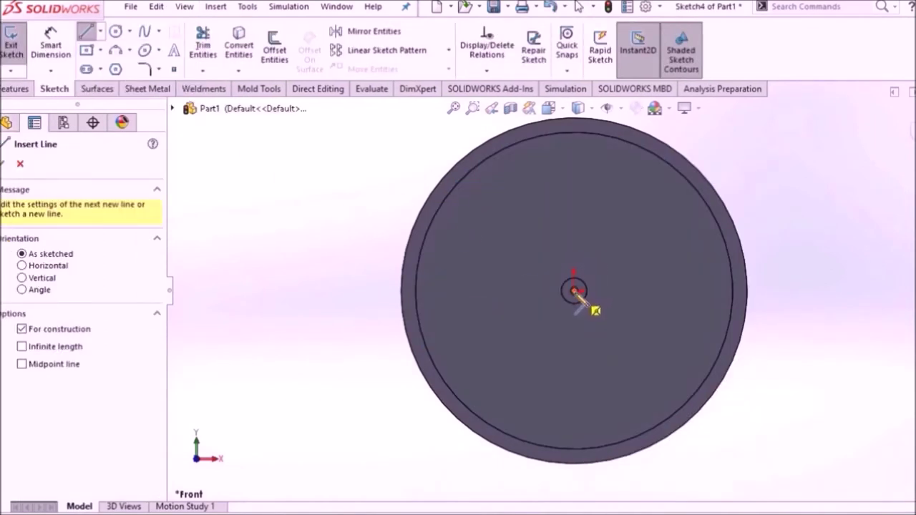
{"action": "left_click", "coordinate": [574, 291]}
{"action": "scroll", "coordinate": [601, 204], "scroll_direction": "down", "scroll_amount": 3}
{"action": "scroll", "coordinate": [583, 222], "scroll_direction": "down", "scroll_amount": 2}
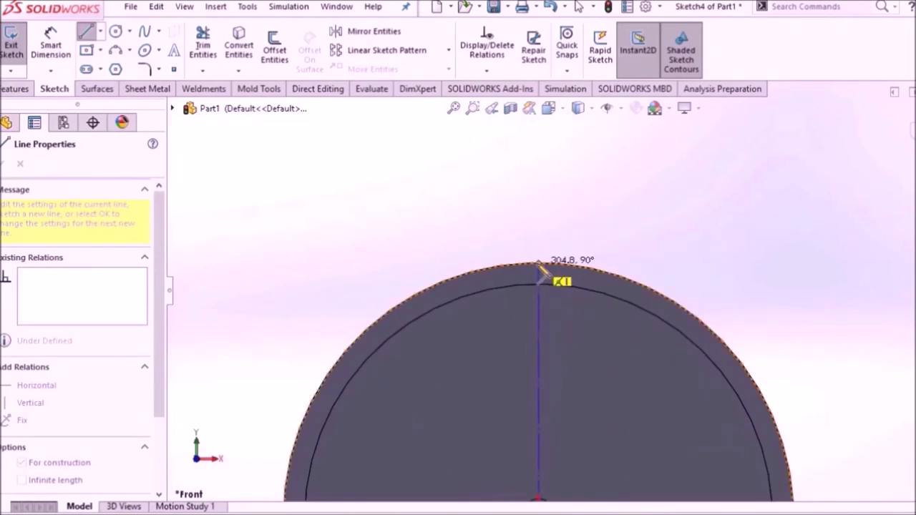
{"action": "left_click", "coordinate": [538, 265]}
{"action": "key", "text": "Escape"}
Step: Draw a second, diagonal centreline from the wheel centre out to the rim
{"action": "left_click", "coordinate": [101, 31]}
{"action": "left_click", "coordinate": [119, 67]}
{"action": "scroll", "coordinate": [358, 250], "scroll_direction": "up", "scroll_amount": 3}
{"action": "scroll", "coordinate": [360, 254], "scroll_direction": "up", "scroll_amount": 1}
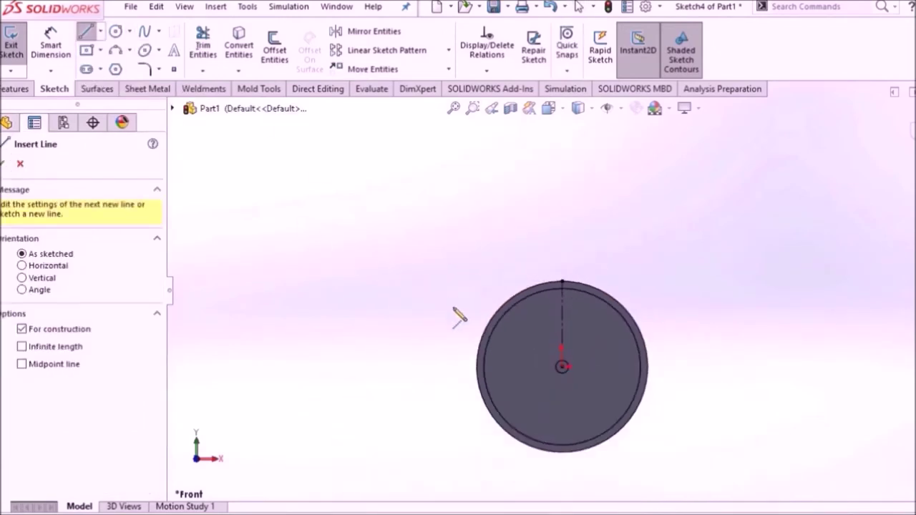
{"action": "scroll", "coordinate": [481, 338], "scroll_direction": "down", "scroll_amount": 3}
{"action": "left_click", "coordinate": [646, 388]}
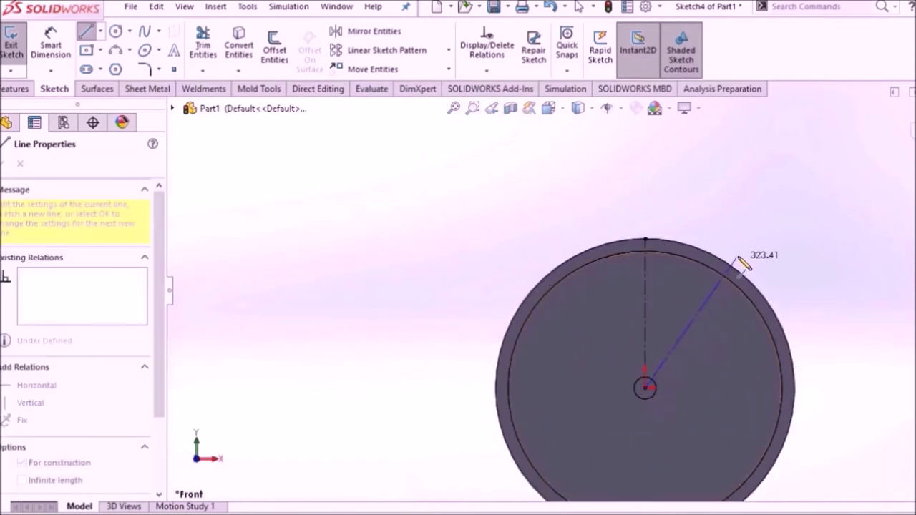
{"action": "left_click", "coordinate": [738, 271]}
{"action": "right_click", "coordinate": [717, 176]}
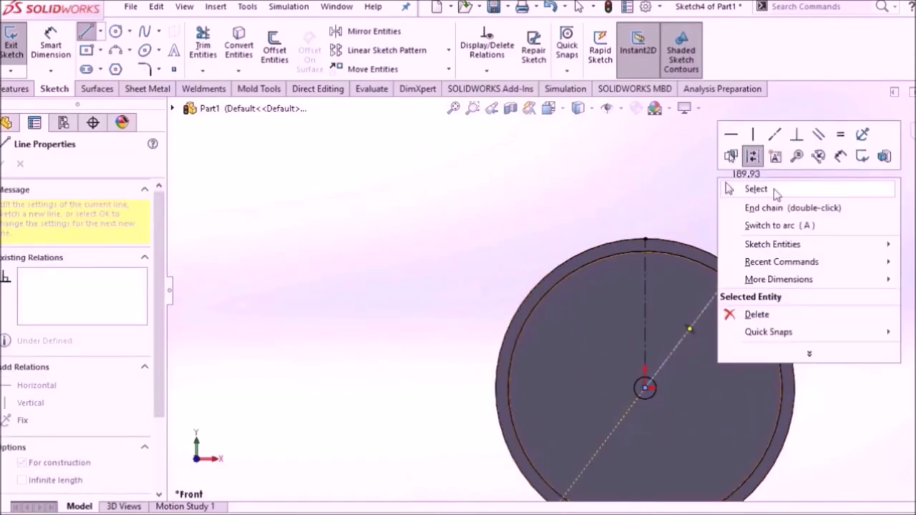
{"action": "left_click", "coordinate": [734, 189]}
{"action": "left_click", "coordinate": [698, 321]}
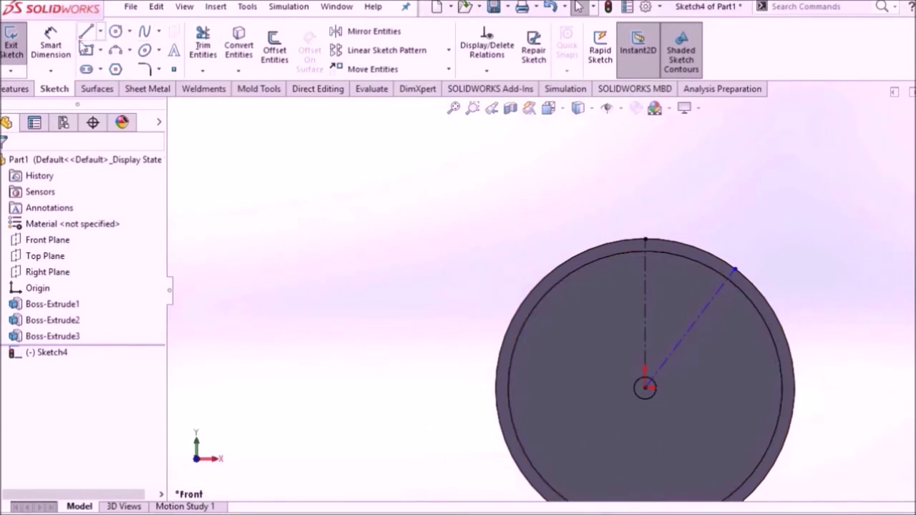
Step: Dimension the angle between the two centrelines as 45° and move the dimension above the wheel
{"action": "key", "text": "d"}
{"action": "left_click", "coordinate": [693, 325]}
{"action": "left_click", "coordinate": [647, 292]}
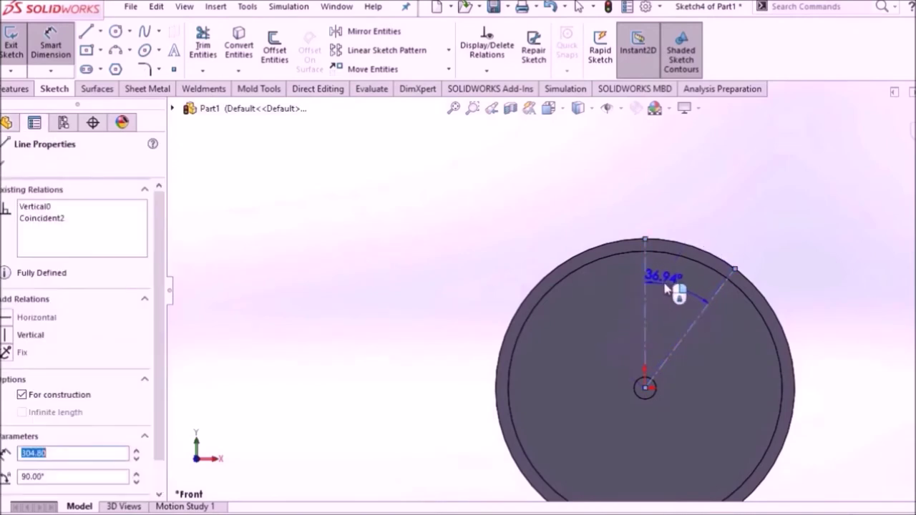
{"action": "left_click", "coordinate": [673, 299]}
{"action": "type", "text": "45"}
{"action": "key", "text": "Return"}
{"action": "right_click", "coordinate": [783, 187]}
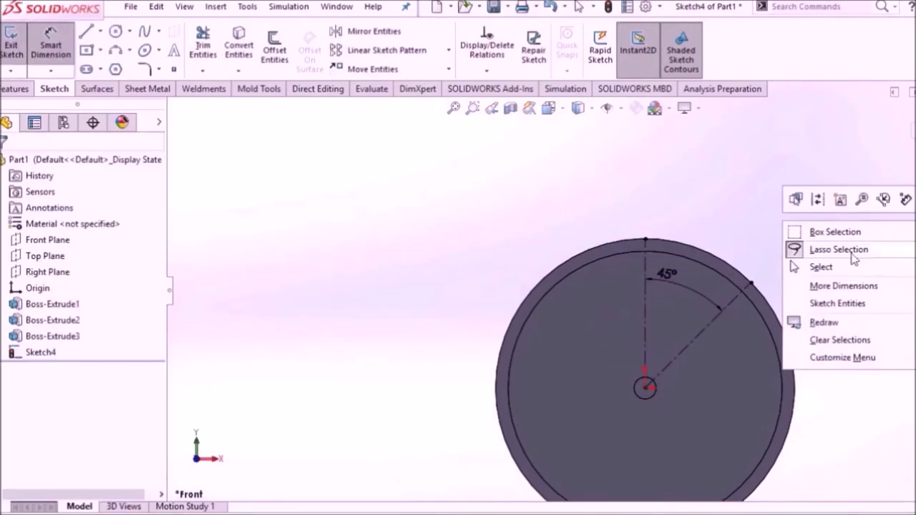
{"action": "left_click", "coordinate": [803, 265]}
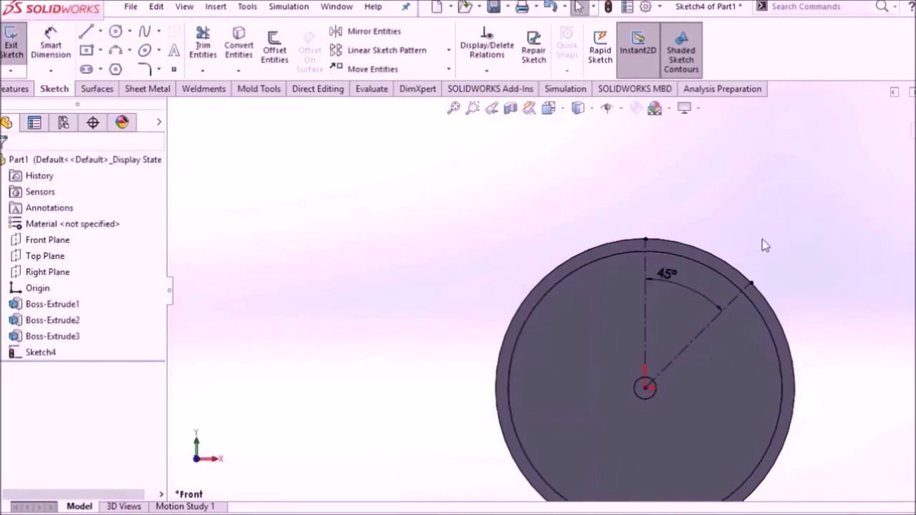
{"action": "left_click_drag", "start_coordinate": [666, 276], "coordinate": [693, 202]}
{"action": "left_click", "coordinate": [546, 213]}
Step: Draw a short spoke line rising upward from the hub
{"action": "left_click", "coordinate": [101, 32]}
{"action": "left_click", "coordinate": [107, 50]}
{"action": "scroll", "coordinate": [676, 289], "scroll_direction": "down", "scroll_amount": 2}
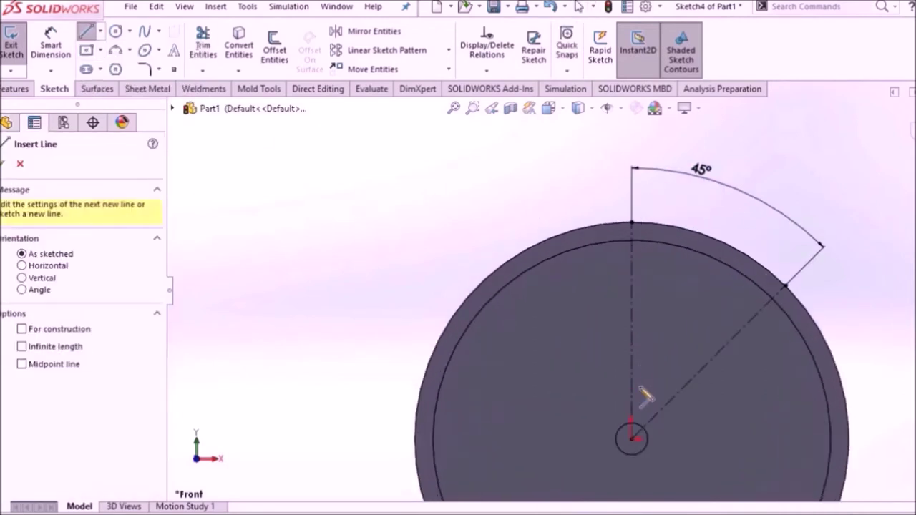
{"action": "left_click", "coordinate": [633, 435]}
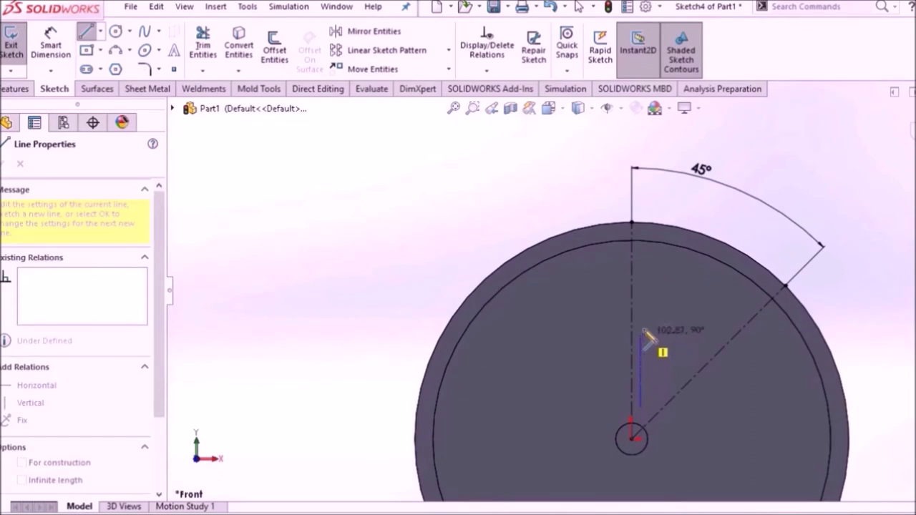
{"action": "right_click", "coordinate": [551, 215]}
{"action": "left_click", "coordinate": [553, 215]}
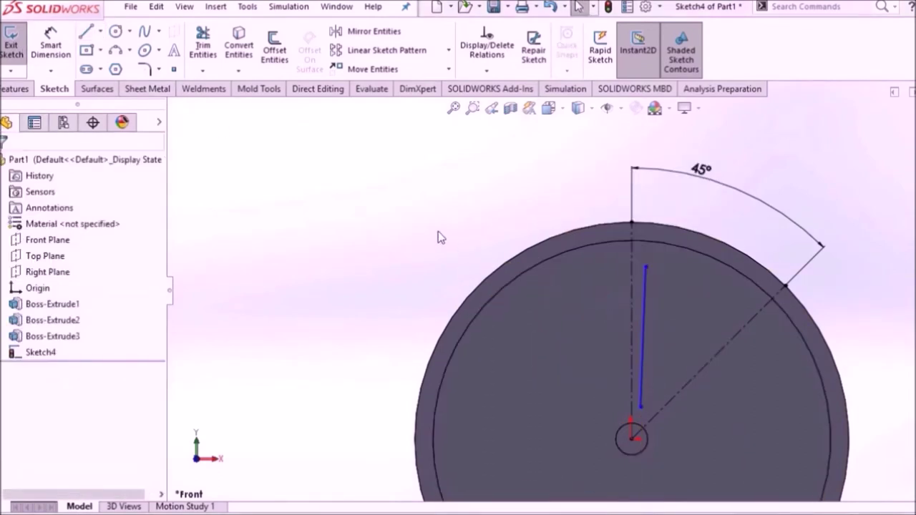
Step: Convert the wheel's outer edge into a sketch circle
{"action": "left_click", "coordinate": [570, 241]}
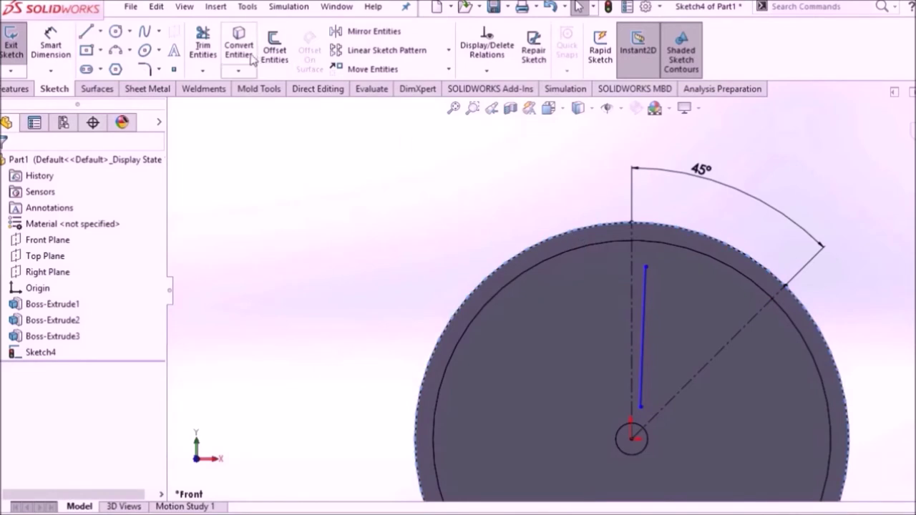
{"action": "left_click", "coordinate": [239, 44]}
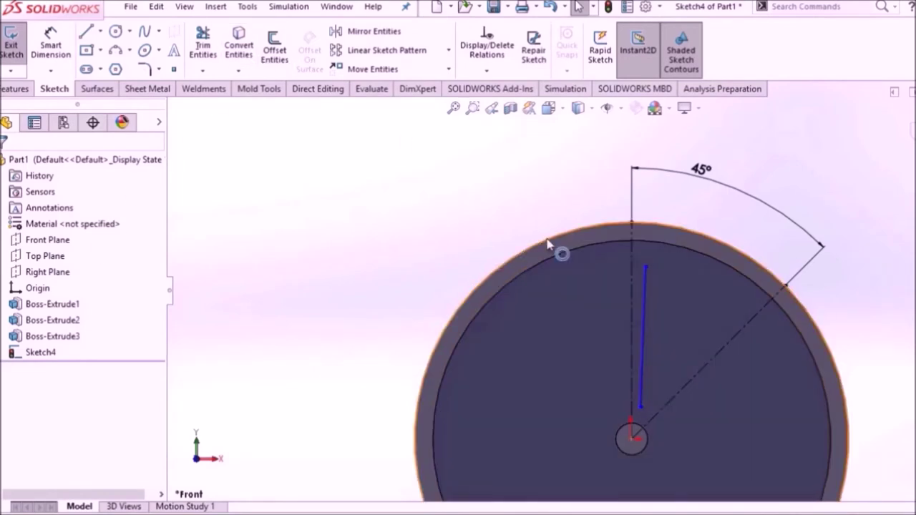
{"action": "right_click", "coordinate": [549, 249]}
{"action": "left_click", "coordinate": [452, 208]}
{"action": "left_click", "coordinate": [452, 208]}
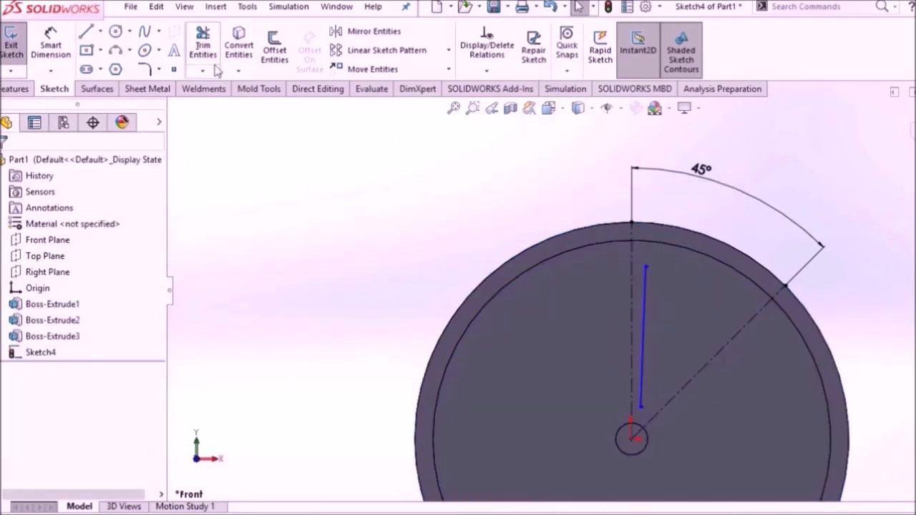
{"action": "left_click", "coordinate": [276, 50]}
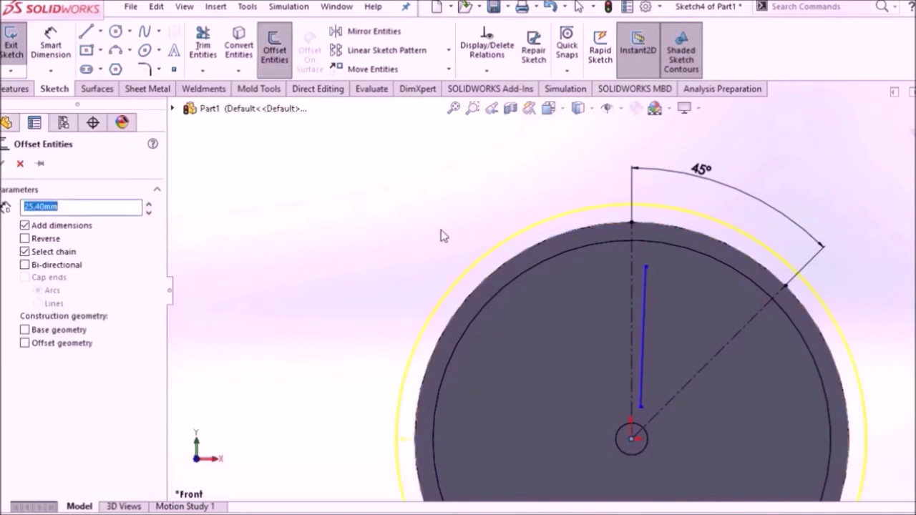
Step: Offset the outer circle 50.40 mm inward and shorten the spoke line from its top
{"action": "left_click", "coordinate": [25, 239]}
{"action": "type", "text": "50.4"}
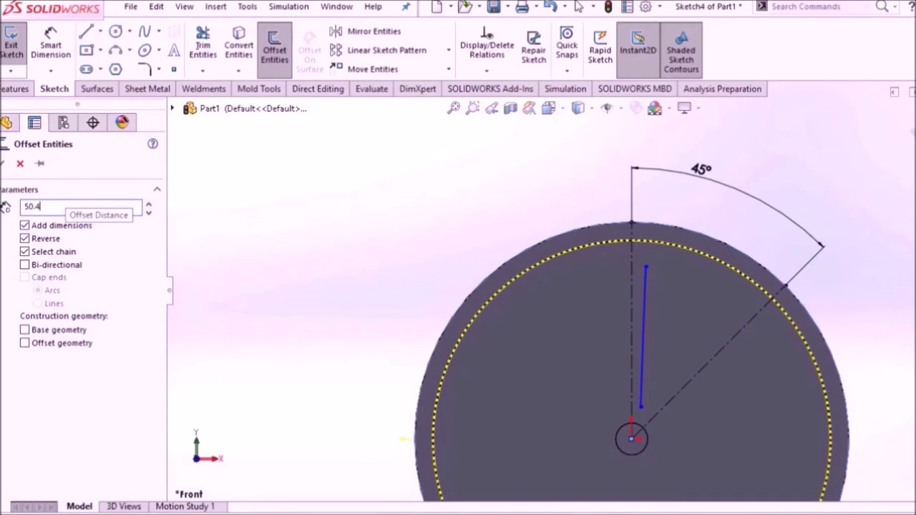
{"action": "key", "text": "Return"}
{"action": "left_click", "coordinate": [3, 163]}
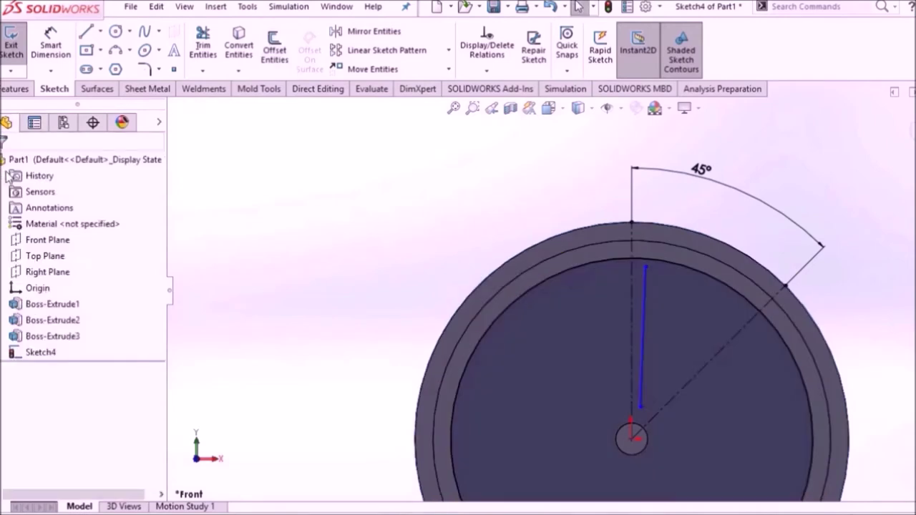
{"action": "scroll", "coordinate": [649, 287], "scroll_direction": "down", "scroll_amount": 2}
{"action": "scroll", "coordinate": [649, 287], "scroll_direction": "down", "scroll_amount": 2}
{"action": "left_click_drag", "start_coordinate": [628, 245], "coordinate": [627, 282]}
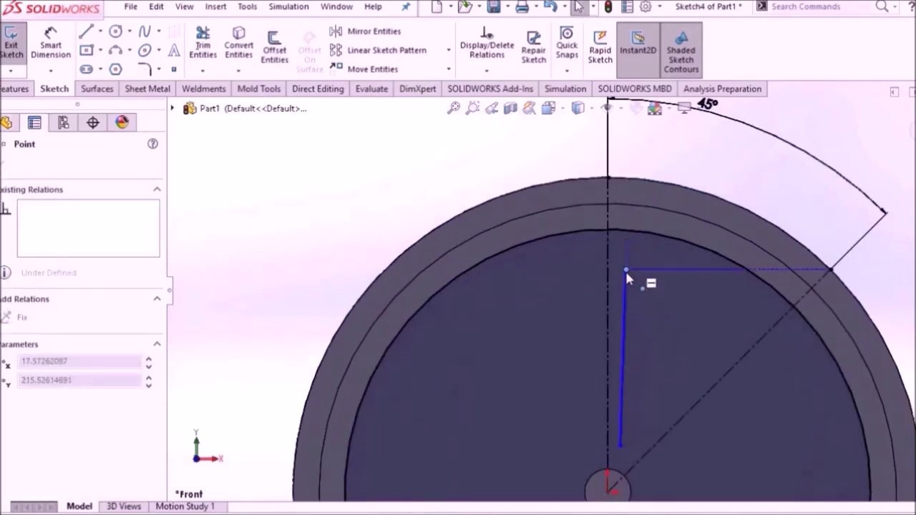
{"action": "left_click", "coordinate": [329, 194]}
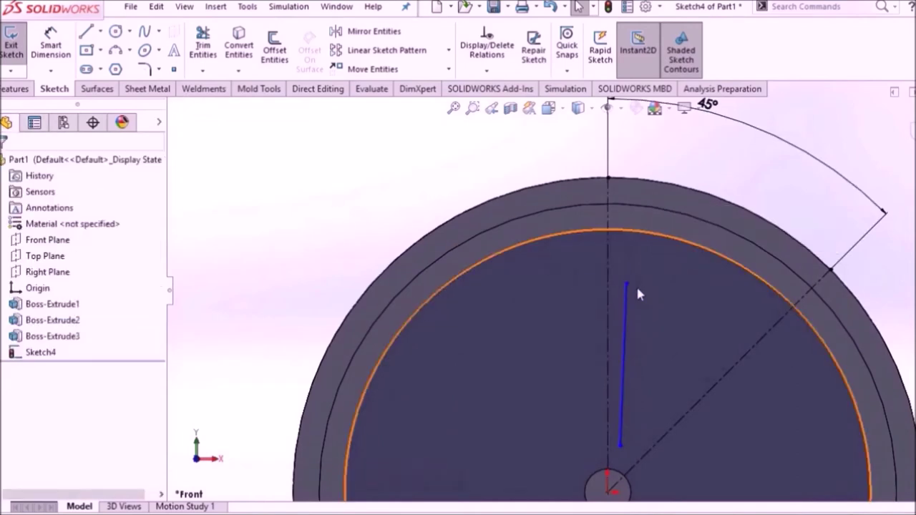
Step: Make the vertical centreline solid geometry and constrain the spoke line parallel to it
{"action": "left_click", "coordinate": [628, 319]}
{"action": "left_click", "coordinate": [608, 358]}
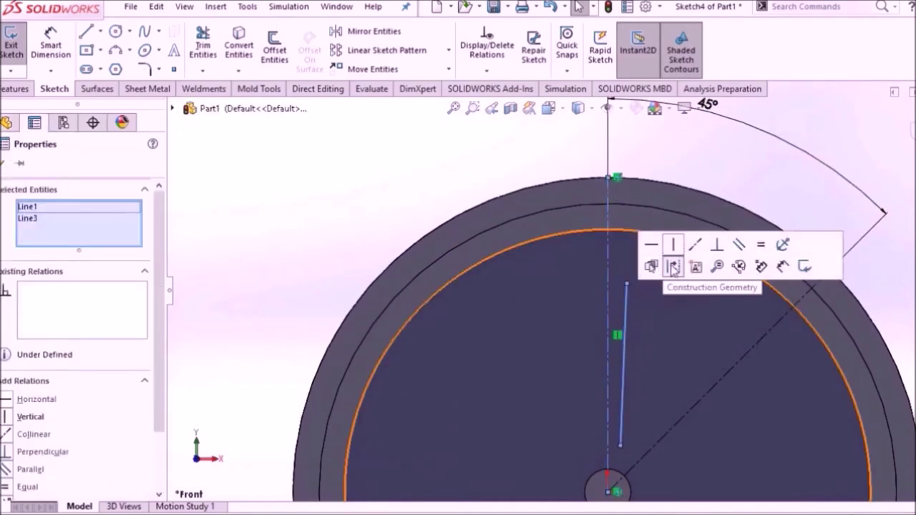
{"action": "left_click", "coordinate": [673, 267]}
{"action": "left_click", "coordinate": [418, 214]}
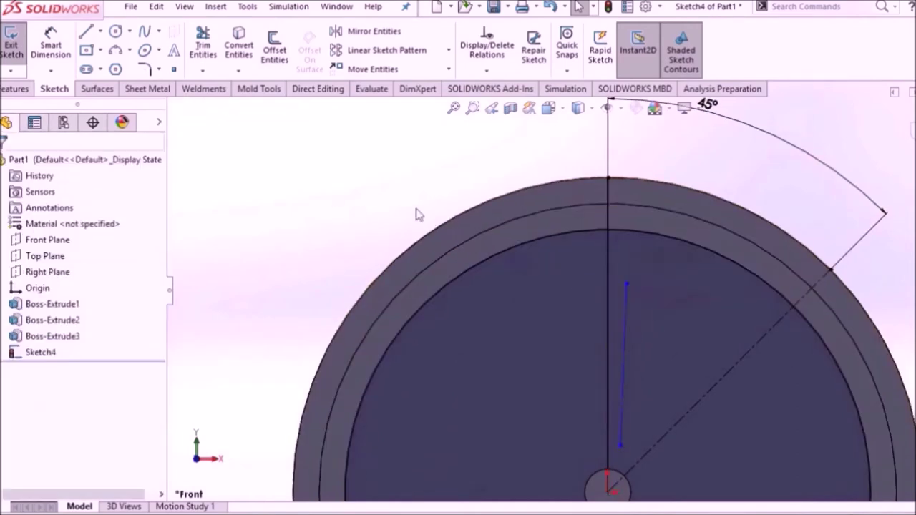
{"action": "left_click", "coordinate": [626, 305]}
{"action": "key", "text": "Escape"}
{"action": "left_click", "coordinate": [628, 315]}
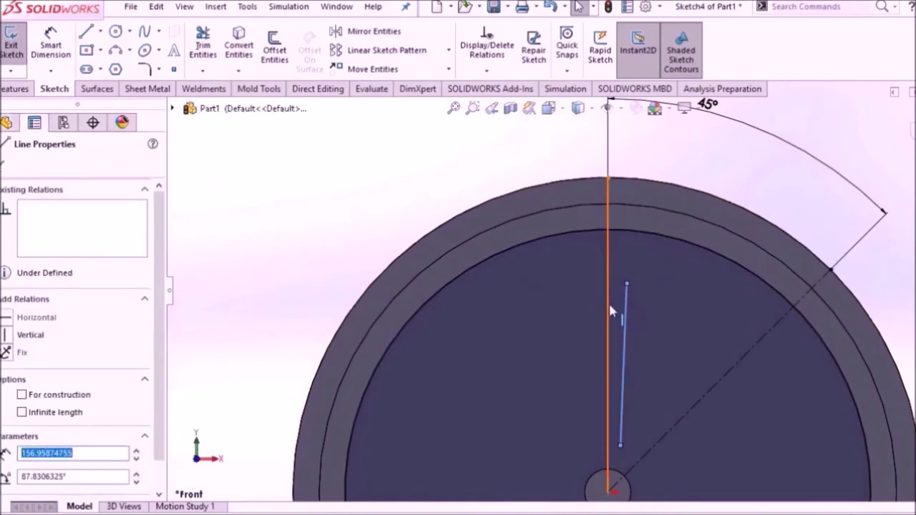
{"action": "left_click", "coordinate": [607, 300], "text": "ctrl"}
{"action": "left_click", "coordinate": [21, 470]}
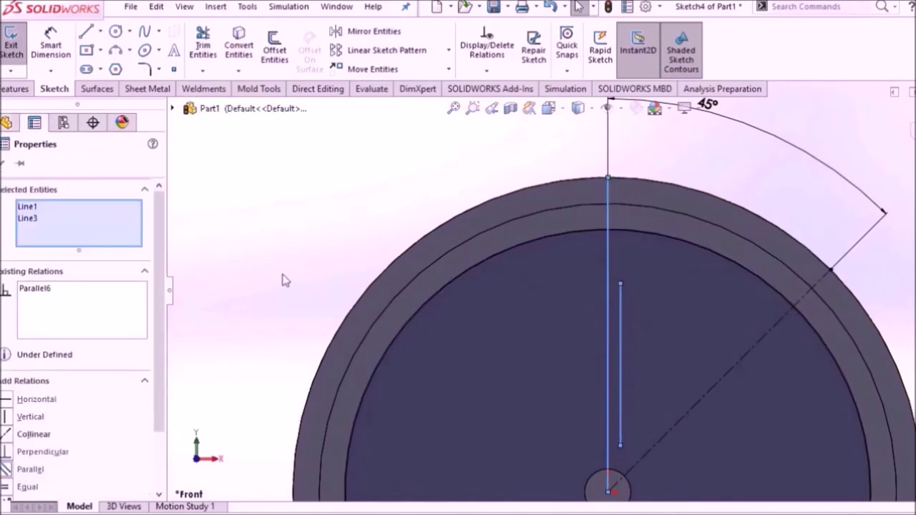
{"action": "key", "text": "Escape"}
{"action": "left_click", "coordinate": [101, 31]}
{"action": "left_click", "coordinate": [105, 49]}
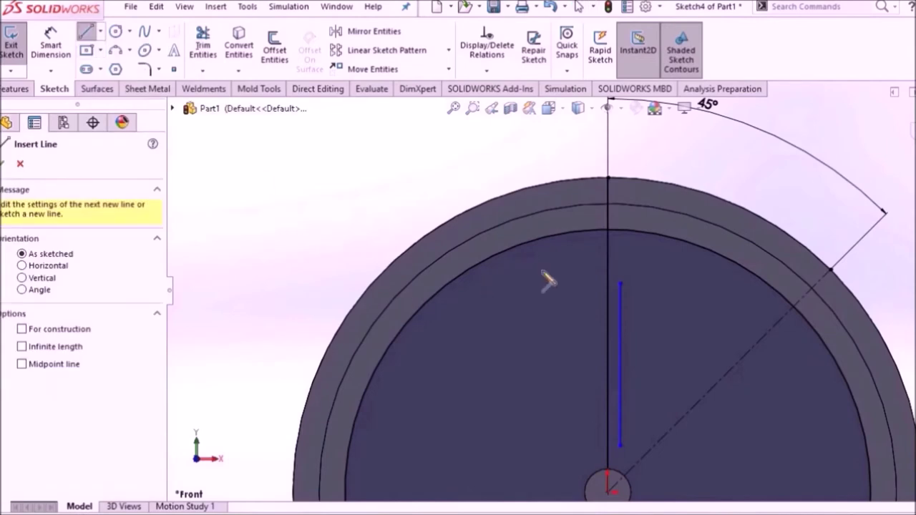
Step: Draw a tangent arc from the vertical line's top up to the rim's inner edge
{"action": "left_click", "coordinate": [621, 285]}
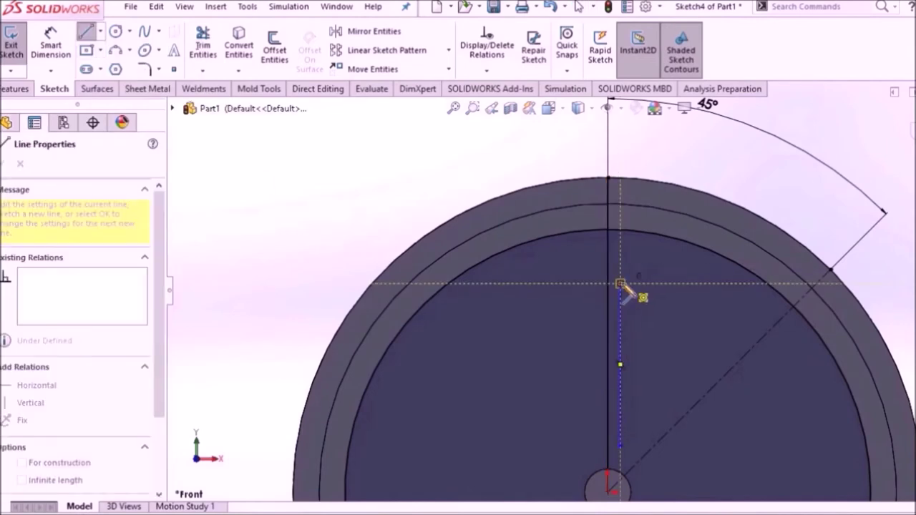
{"action": "left_click", "coordinate": [660, 236]}
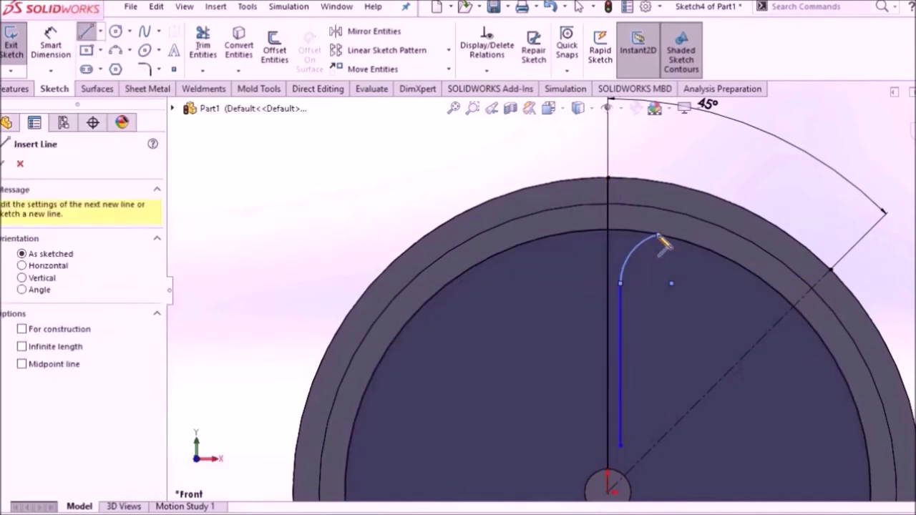
{"action": "right_click", "coordinate": [680, 194]}
{"action": "key", "text": "Escape"}
Step: Draw the diagonal line along the 45° construction line and close the profile with a tangent arc
{"action": "left_click", "coordinate": [104, 33]}
{"action": "left_click", "coordinate": [104, 49]}
{"action": "left_click", "coordinate": [620, 448]}
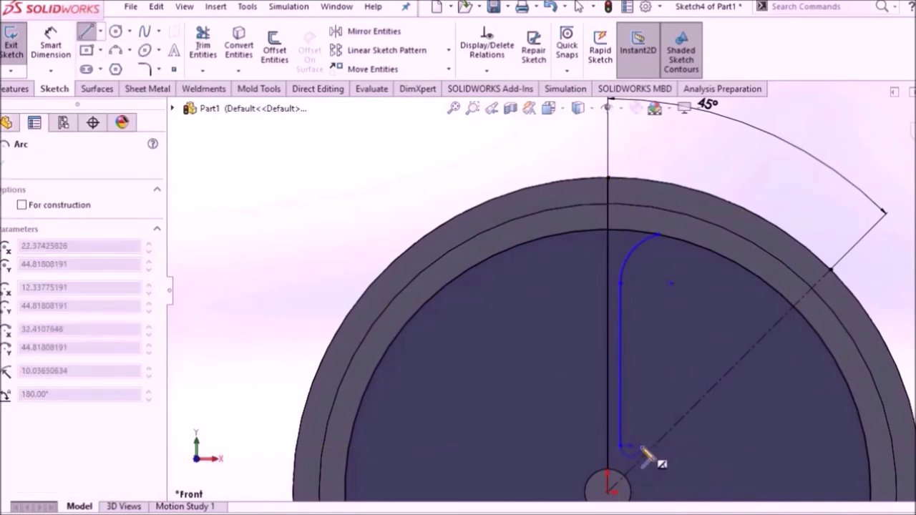
{"action": "left_click", "coordinate": [752, 322]}
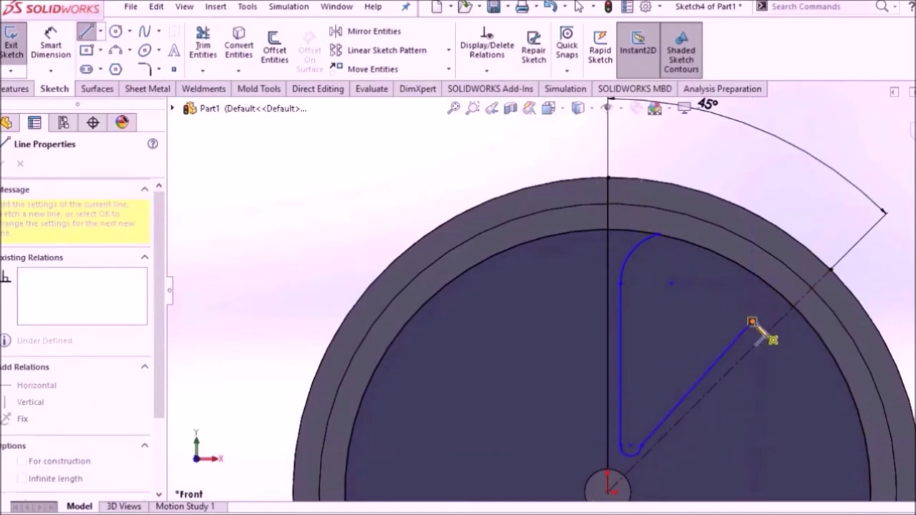
{"action": "left_click", "coordinate": [774, 292]}
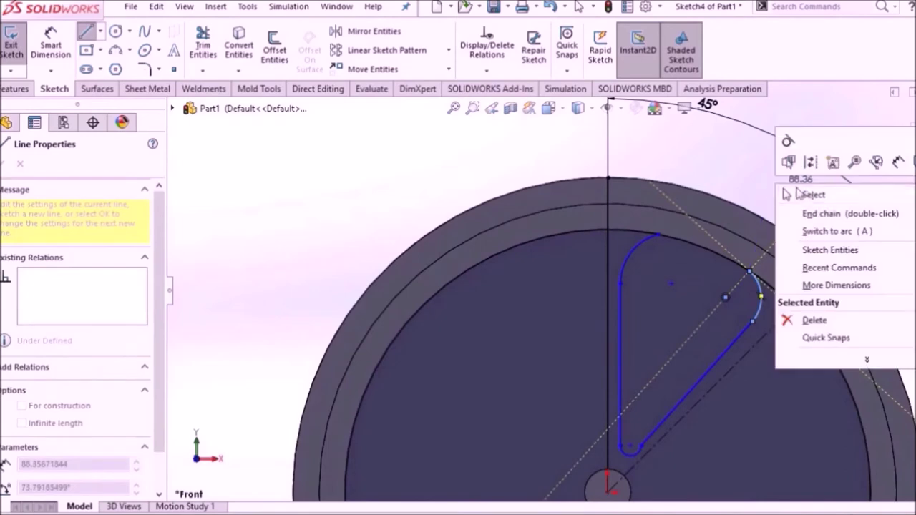
{"action": "key", "text": "Escape"}
Step: Make the profile's right-hand arc tangent to the rim's inner circle
{"action": "middle_click_drag", "start_coordinate": [725, 463], "coordinate": [616, 445], "text": "ctrl"}
{"action": "scroll", "coordinate": [618, 450], "scroll_direction": "down", "scroll_amount": 3}
{"action": "scroll", "coordinate": [471, 394], "scroll_direction": "down", "scroll_amount": 3}
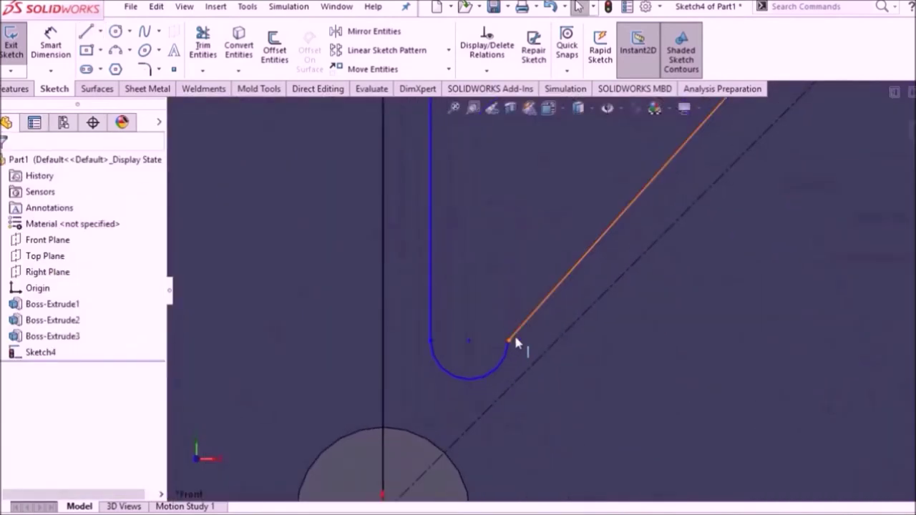
{"action": "left_click", "coordinate": [509, 340]}
{"action": "scroll", "coordinate": [619, 186], "scroll_direction": "up", "scroll_amount": 3}
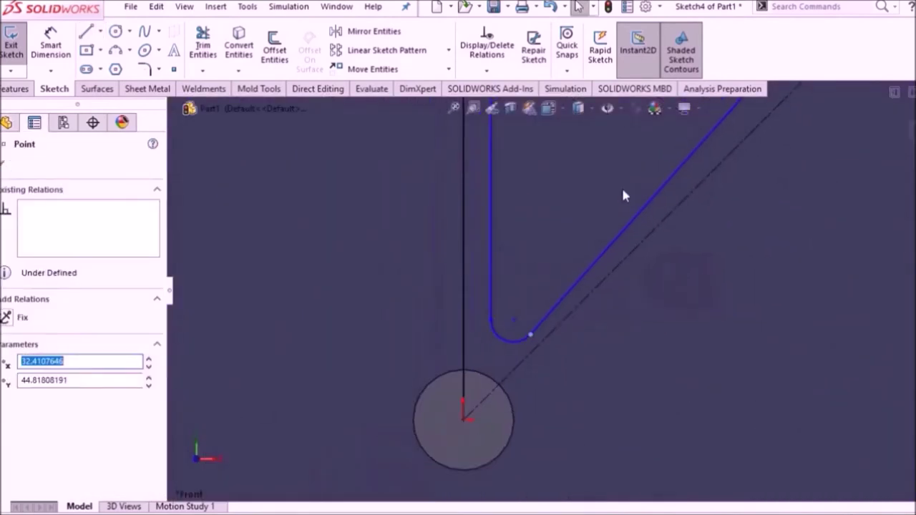
{"action": "scroll", "coordinate": [620, 186], "scroll_direction": "up", "scroll_amount": 3}
{"action": "key", "text": "Escape"}
{"action": "scroll", "coordinate": [623, 204], "scroll_direction": "down", "scroll_amount": 4}
{"action": "left_click", "coordinate": [630, 272]}
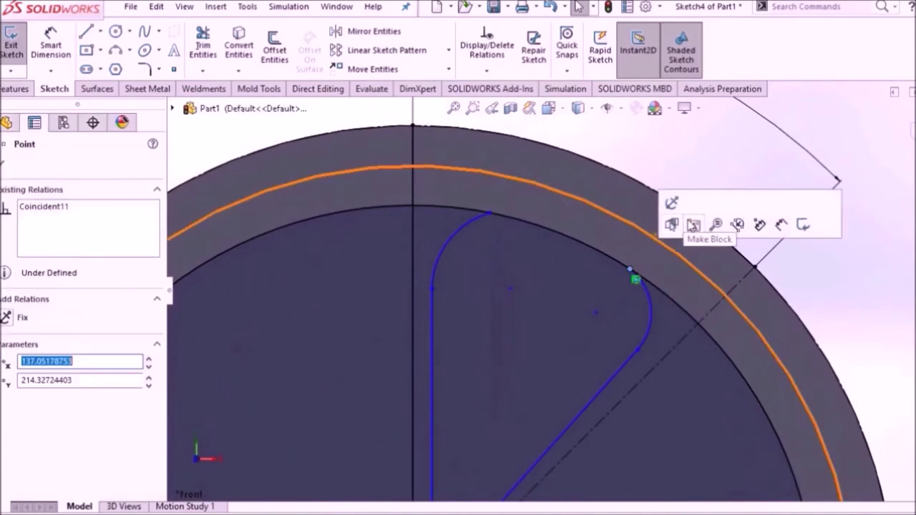
{"action": "left_click", "coordinate": [649, 296]}
{"action": "left_click", "coordinate": [649, 296], "text": "ctrl"}
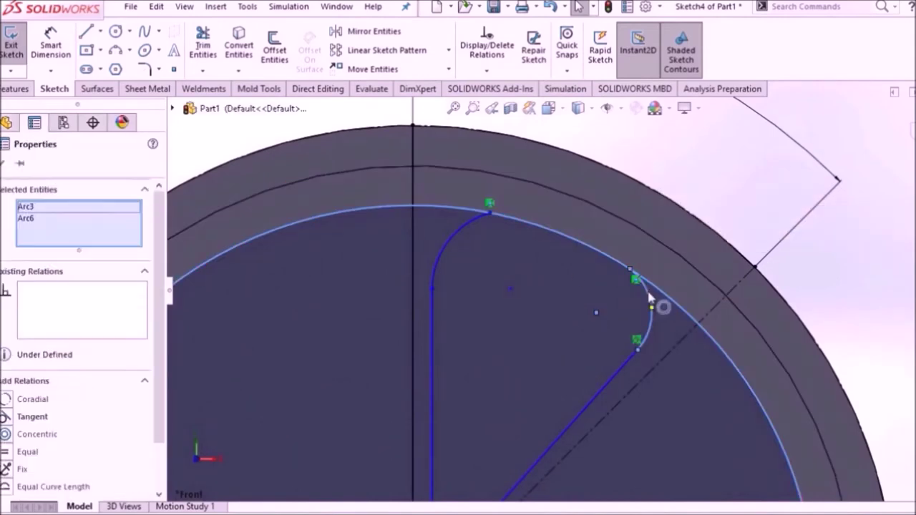
{"action": "left_click", "coordinate": [33, 416]}
Step: Make the profile's top arc tangent to the rim's inner circle
{"action": "key", "text": "Escape"}
{"action": "scroll", "coordinate": [490, 216], "scroll_direction": "up", "scroll_amount": 3}
{"action": "left_click", "coordinate": [491, 218]}
{"action": "left_click", "coordinate": [481, 213], "text": "ctrl"}
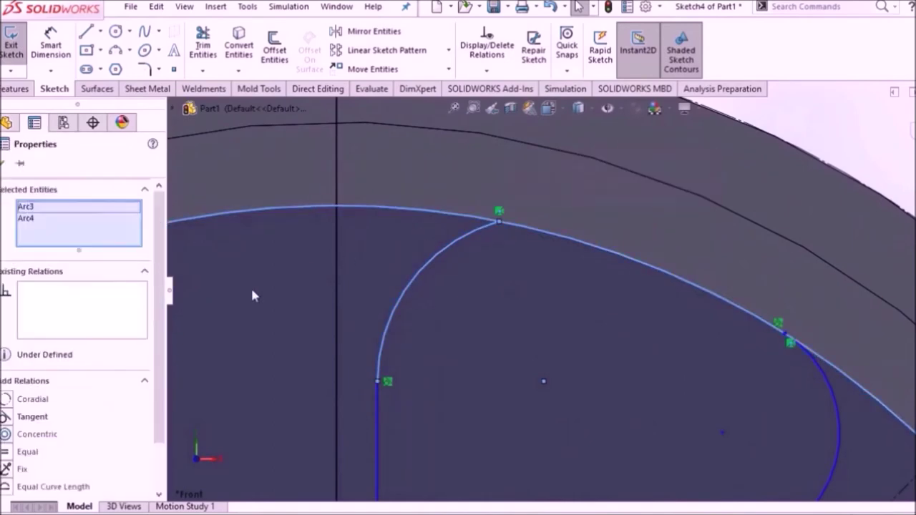
{"action": "left_click", "coordinate": [33, 418]}
{"action": "scroll", "coordinate": [521, 277], "scroll_direction": "down", "scroll_amount": 3}
{"action": "scroll", "coordinate": [521, 276], "scroll_direction": "down", "scroll_amount": 3}
{"action": "key", "text": "Escape"}
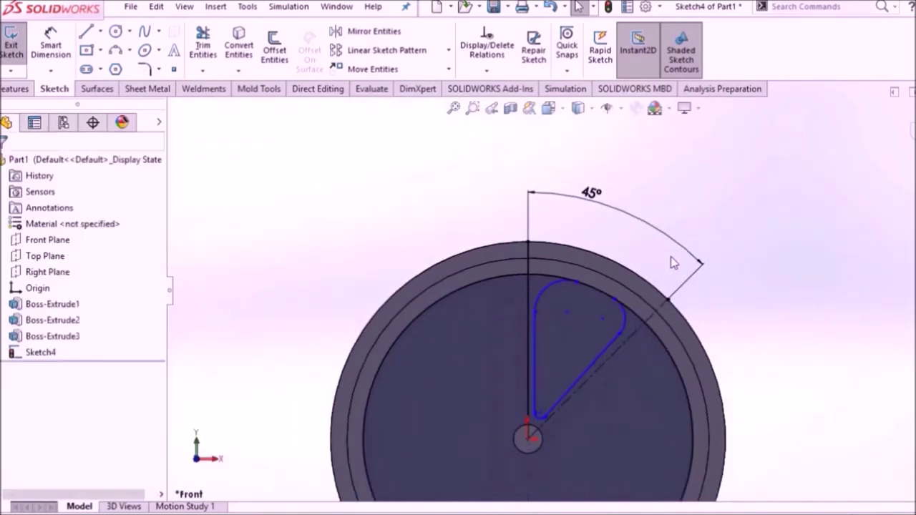
Step: Make the profile's diagonal line parallel to the dash-dot construction line
{"action": "scroll", "coordinate": [673, 264], "scroll_direction": "up", "scroll_amount": 3}
{"action": "scroll", "coordinate": [614, 328], "scroll_direction": "down", "scroll_amount": 2}
{"action": "left_click", "coordinate": [544, 380]}
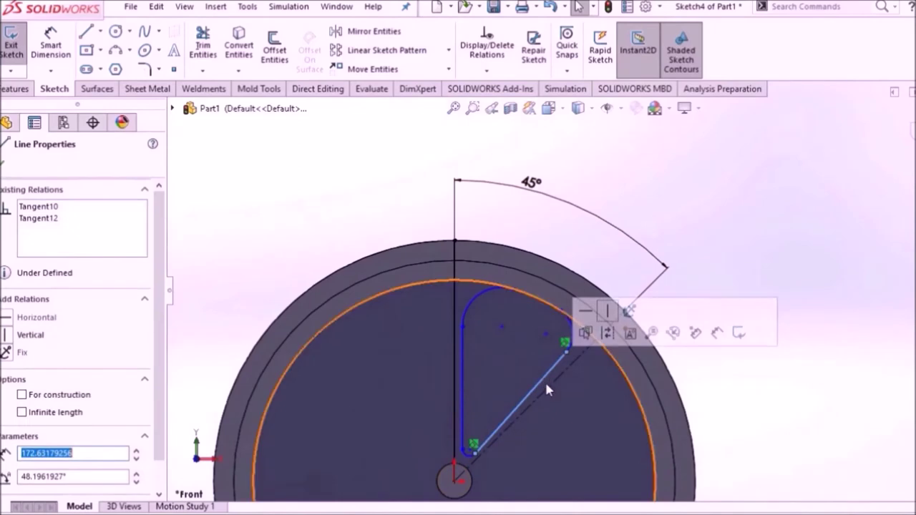
{"action": "left_click", "coordinate": [549, 384], "text": "ctrl"}
{"action": "left_click", "coordinate": [30, 469]}
{"action": "left_click", "coordinate": [725, 358]}
Step: Try dimensioning the vertical line against the centre line, then cancel the unwanted preview
{"action": "left_click", "coordinate": [50, 45]}
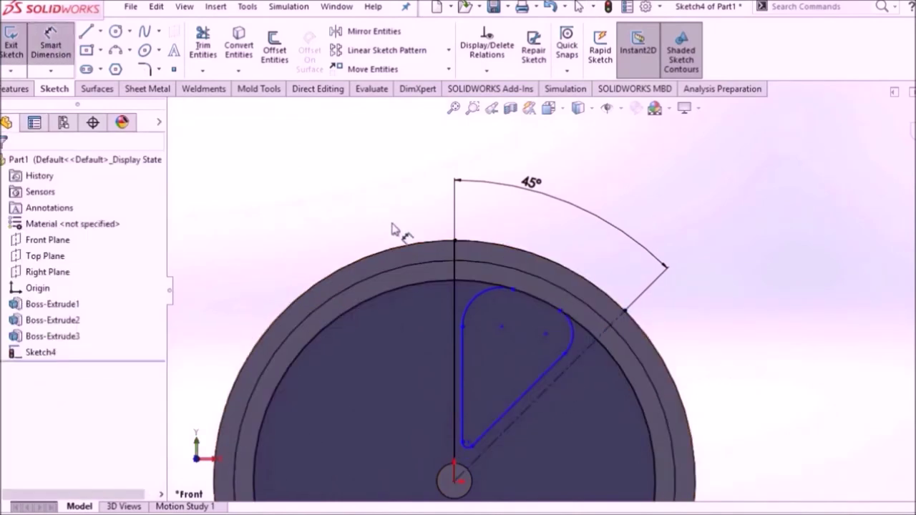
{"action": "scroll", "coordinate": [534, 405], "scroll_direction": "down", "scroll_amount": 2}
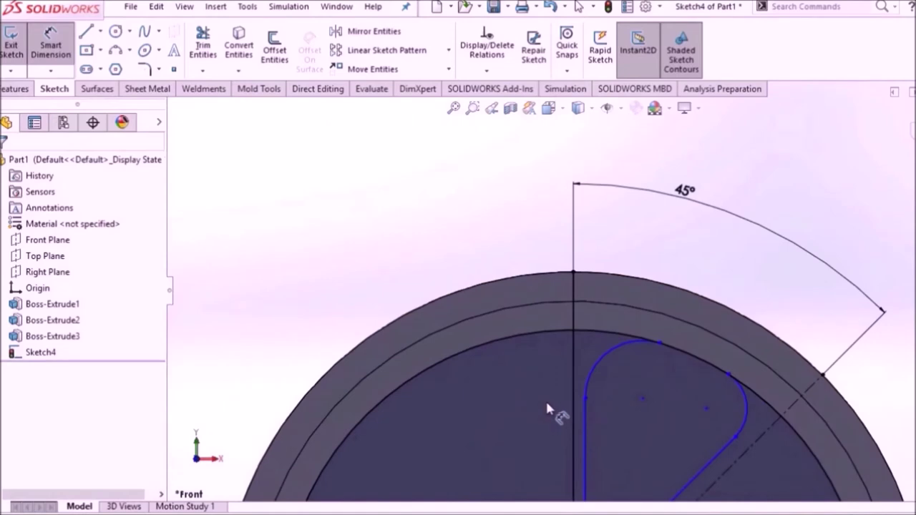
{"action": "left_click", "coordinate": [584, 458]}
{"action": "left_click", "coordinate": [574, 449]}
{"action": "scroll", "coordinate": [509, 369], "scroll_direction": "up", "scroll_amount": 2}
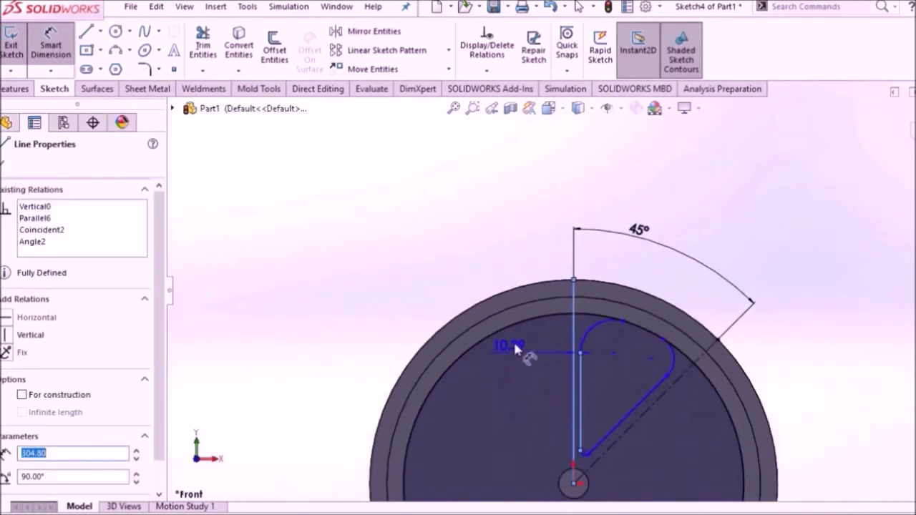
{"action": "key", "text": "Escape"}
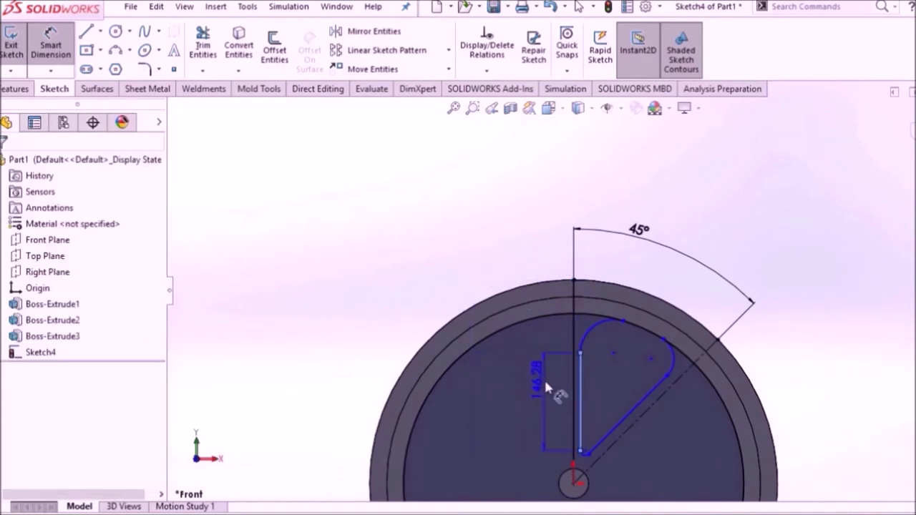
{"action": "scroll", "coordinate": [537, 375], "scroll_direction": "down", "scroll_amount": 3}
{"action": "key", "text": "Escape"}
{"action": "left_click", "coordinate": [600, 290]}
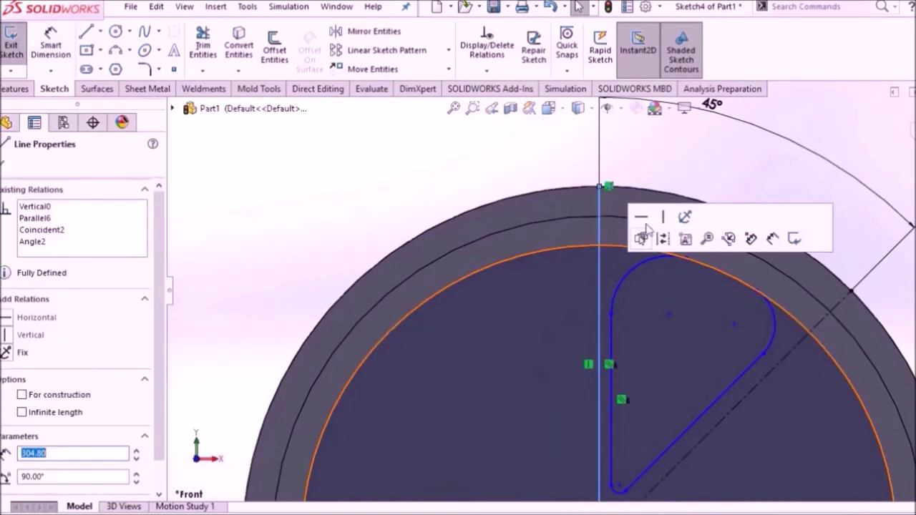
{"action": "key", "text": "Escape"}
Step: Dimension the profile's vertical line 15.88 from the centre line
{"action": "left_click", "coordinate": [50, 43]}
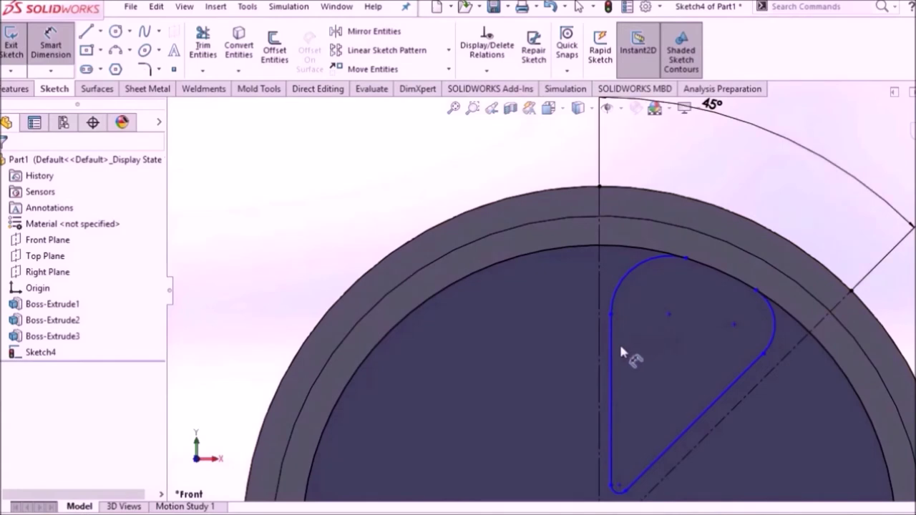
{"action": "left_click", "coordinate": [609, 361]}
{"action": "left_click", "coordinate": [559, 360]}
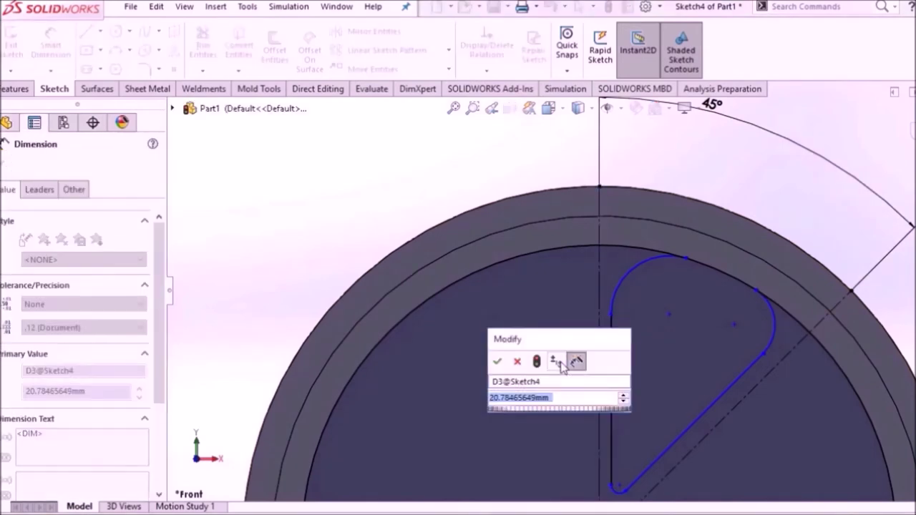
{"action": "type", "text": "15."}
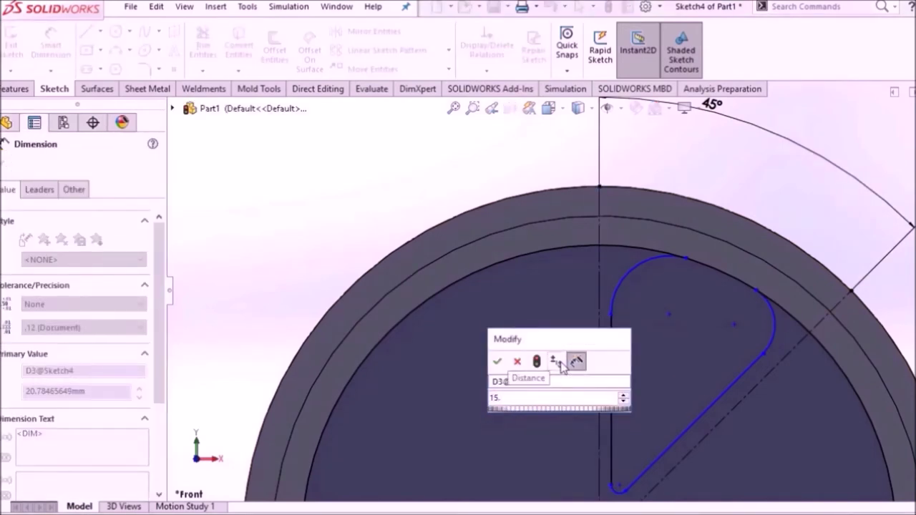
{"action": "type", "text": "88"}
{"action": "key", "text": "Return"}
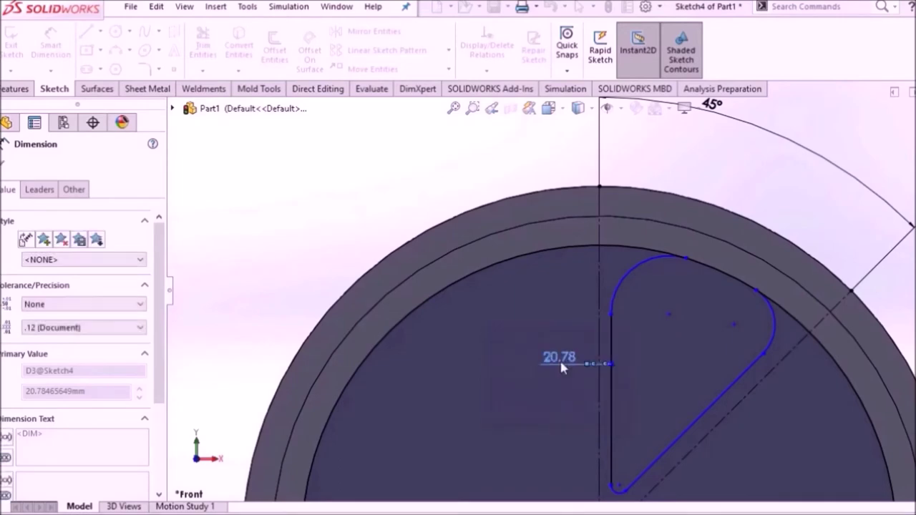
{"action": "key", "text": "Escape"}
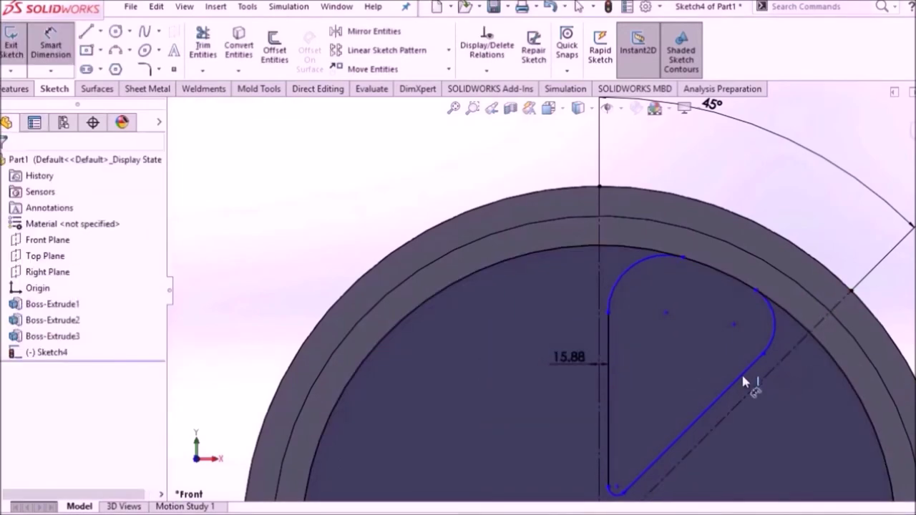
Step: Give the diagonal line a 15.86 offset and both upper arcs R31.75 radii
{"action": "left_click", "coordinate": [750, 372]}
{"action": "left_click", "coordinate": [761, 404]}
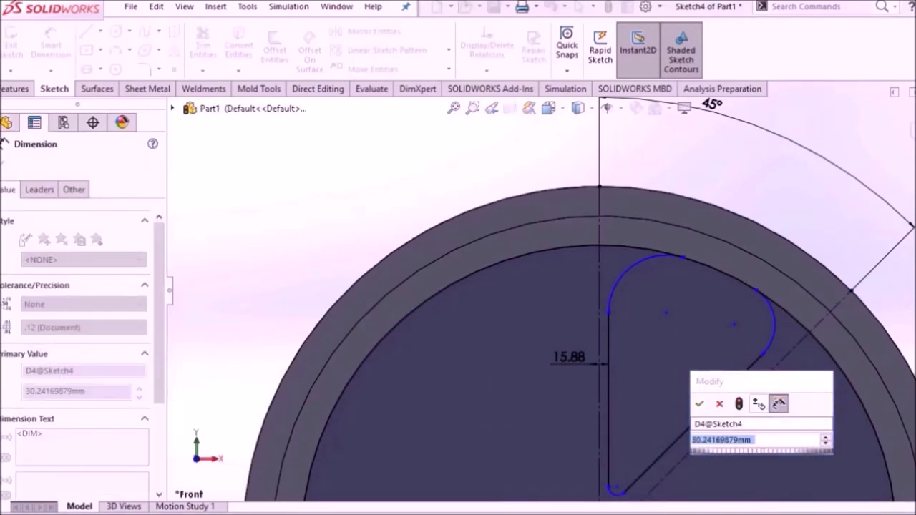
{"action": "type", "text": "15."}
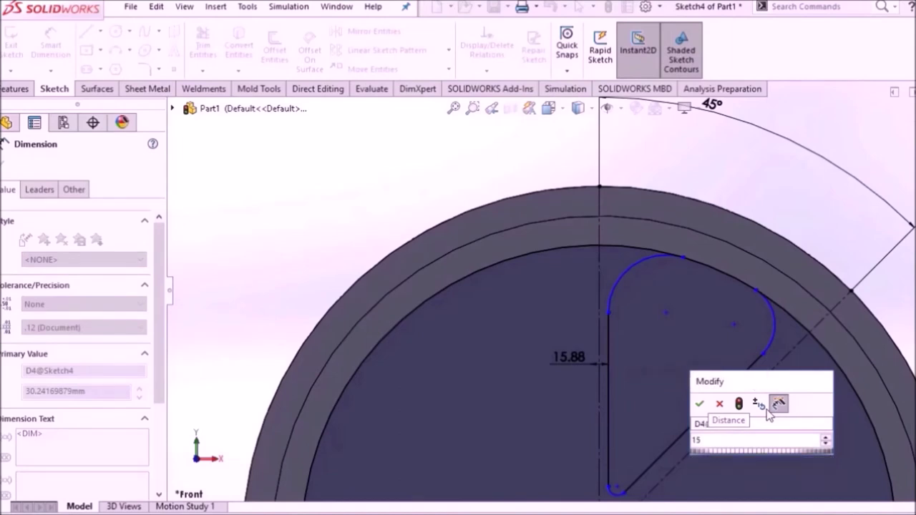
{"action": "type", "text": "857"}
{"action": "key", "text": "Return"}
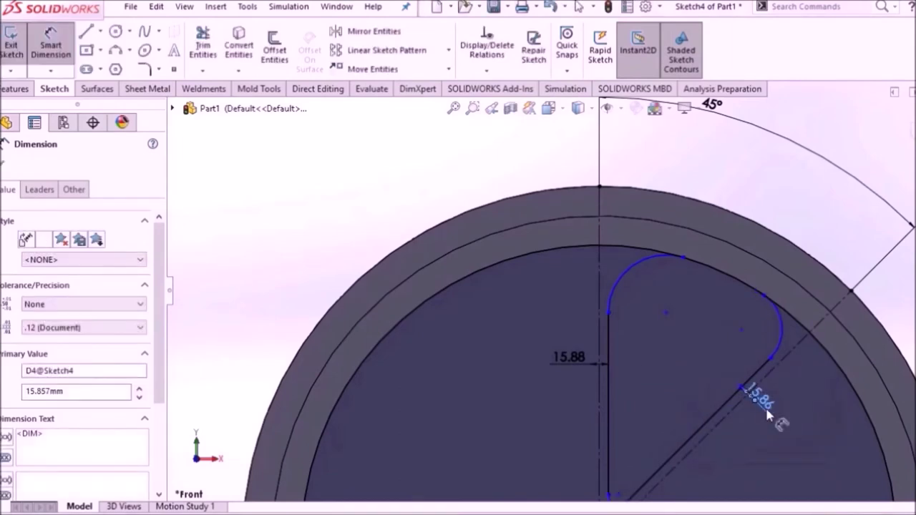
{"action": "left_click", "coordinate": [782, 330]}
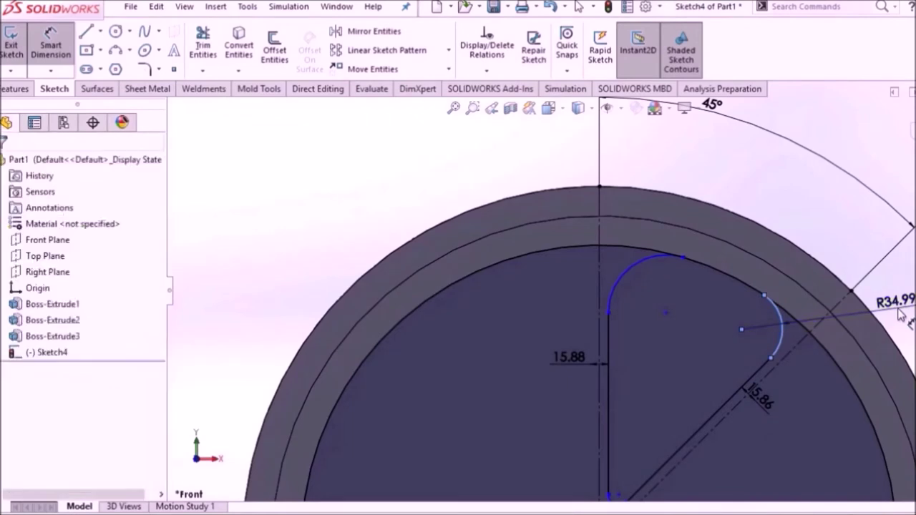
{"action": "left_click", "coordinate": [898, 312]}
{"action": "type", "text": "31."}
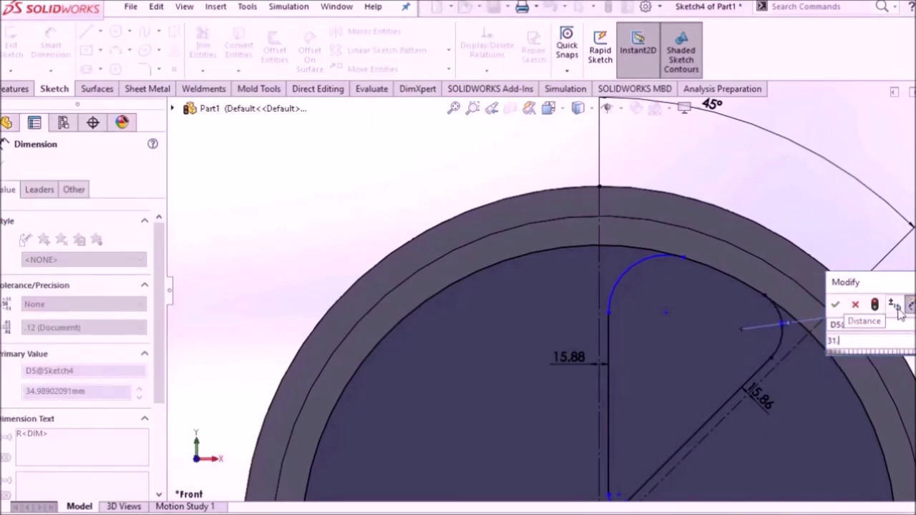
{"action": "type", "text": "75"}
{"action": "key", "text": "Return"}
{"action": "left_click", "coordinate": [619, 265]}
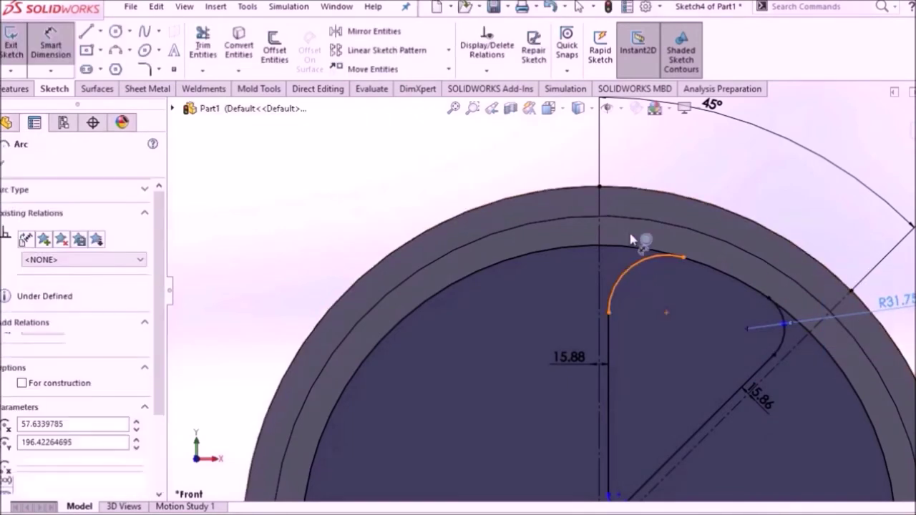
{"action": "left_click", "coordinate": [648, 152]}
{"action": "type", "text": "31."}
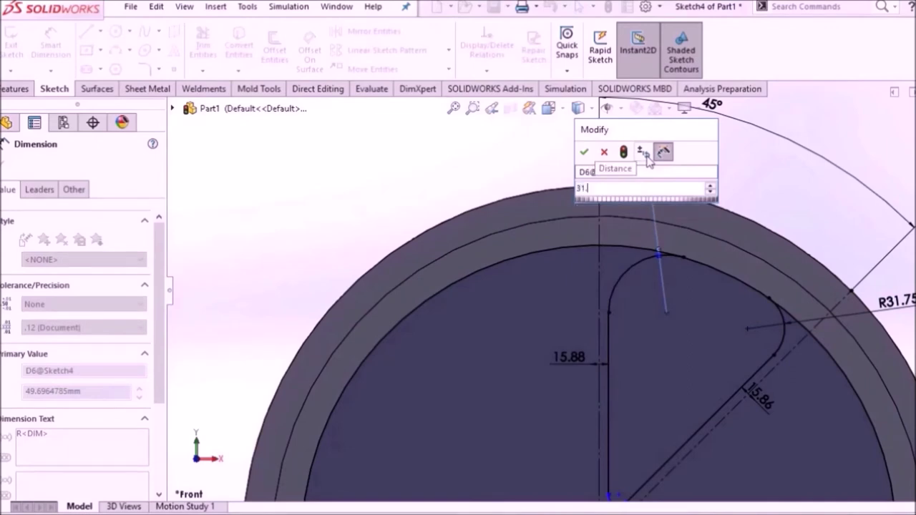
{"action": "type", "text": "75"}
{"action": "key", "text": "Return"}
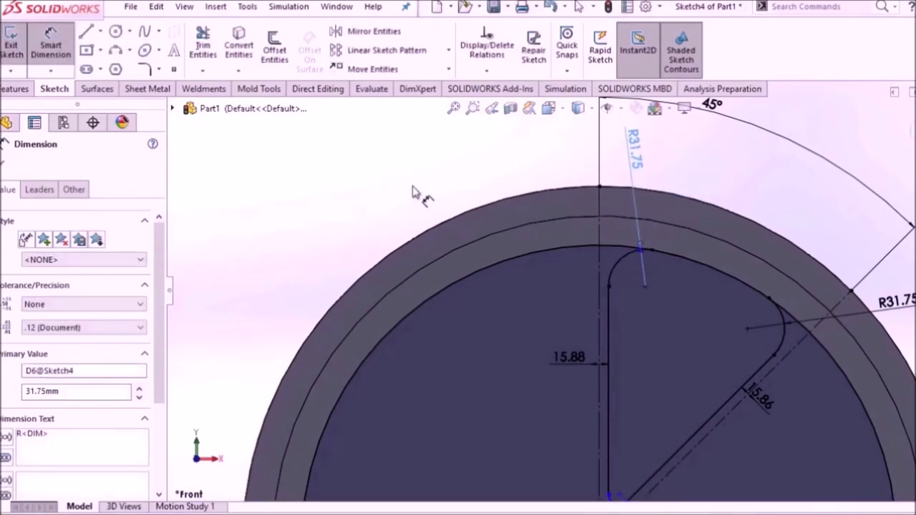
Step: Dimension the bottom corner arc radius to R12.70
{"action": "scroll", "coordinate": [599, 382], "scroll_direction": "up", "scroll_amount": 2}
{"action": "scroll", "coordinate": [585, 365], "scroll_direction": "down", "scroll_amount": 2}
{"action": "left_click", "coordinate": [584, 365]}
{"action": "left_click", "coordinate": [622, 409]}
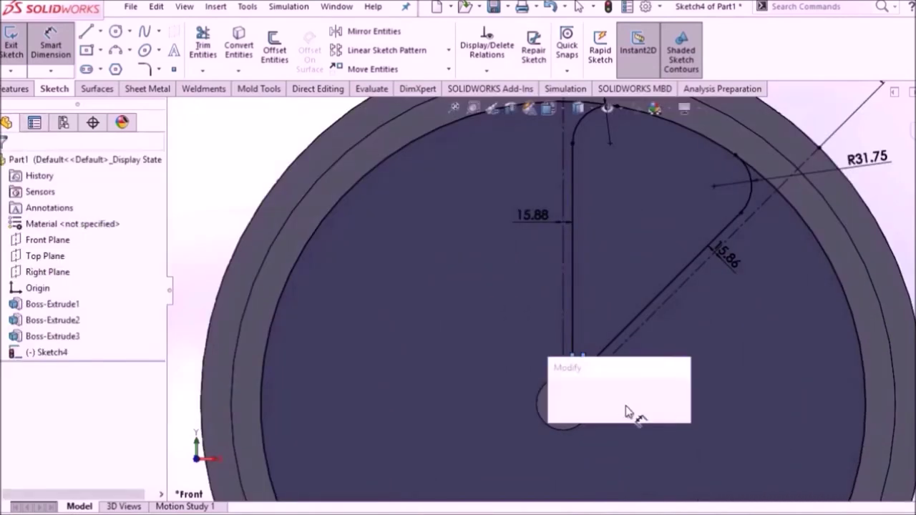
{"action": "type", "text": "9.1"}
{"action": "key", "text": "Return"}
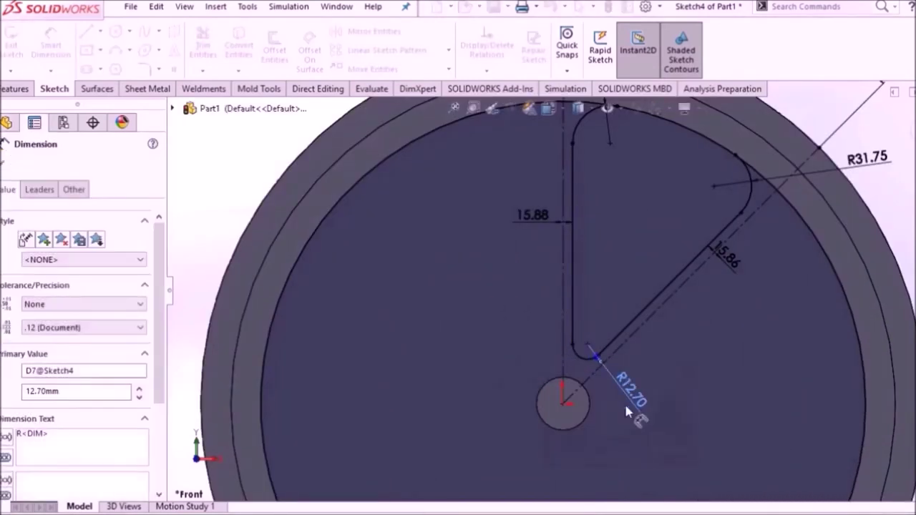
{"action": "scroll", "coordinate": [444, 308], "scroll_direction": "up", "scroll_amount": 2}
{"action": "key", "text": "Escape"}
{"action": "right_click", "coordinate": [268, 215]}
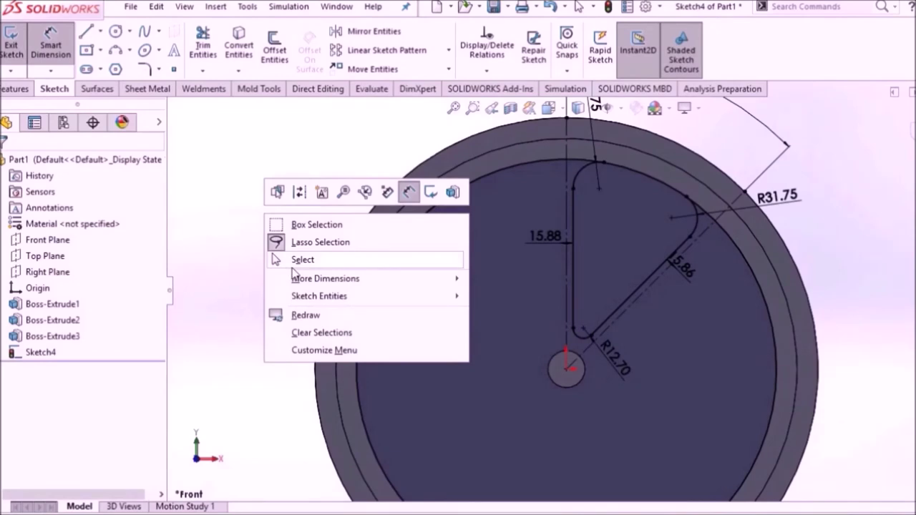
Step: Trim away the leftover inner arc and small arc to close the profile
{"action": "left_click", "coordinate": [203, 46]}
{"action": "scroll", "coordinate": [561, 177], "scroll_direction": "down", "scroll_amount": 1}
{"action": "scroll", "coordinate": [561, 176], "scroll_direction": "down", "scroll_amount": 2}
{"action": "scroll", "coordinate": [616, 156], "scroll_direction": "down", "scroll_amount": 2}
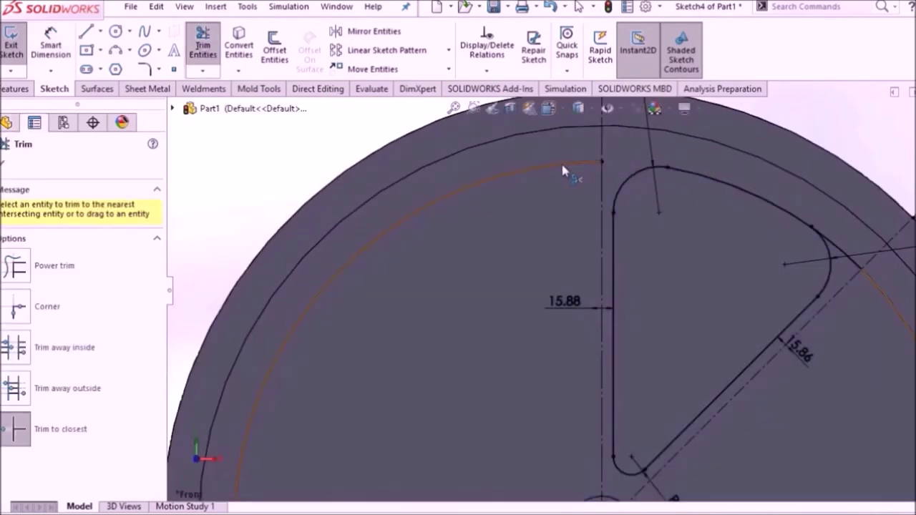
{"action": "left_click", "coordinate": [563, 171]}
{"action": "scroll", "coordinate": [666, 308], "scroll_direction": "up", "scroll_amount": 2}
{"action": "left_click", "coordinate": [759, 259]}
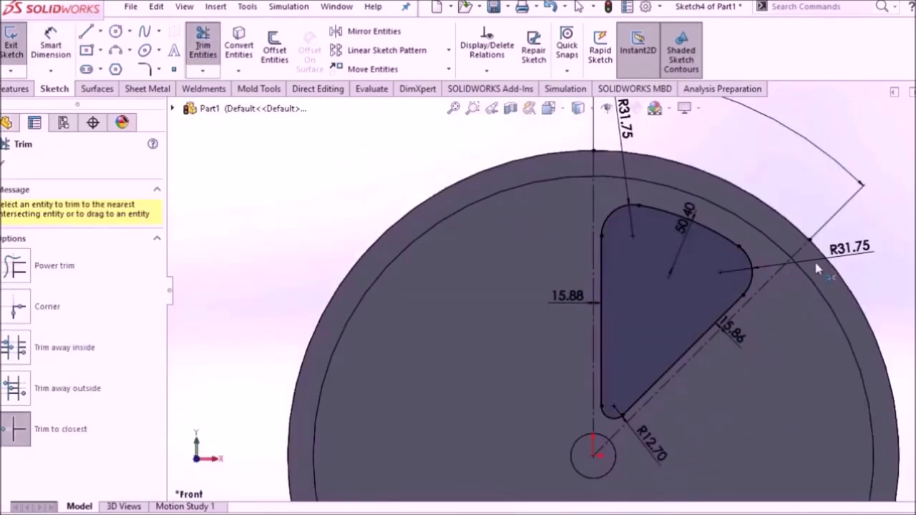
{"action": "scroll", "coordinate": [813, 306], "scroll_direction": "up", "scroll_amount": 3}
{"action": "left_click", "coordinate": [3, 163]}
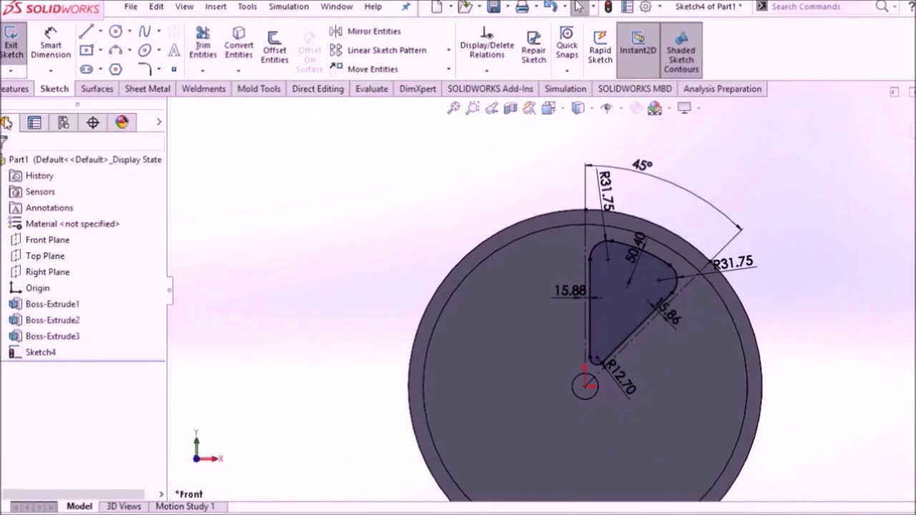
Step: Extrude-cut the profile Through All and view the wheel from the front
{"action": "left_click", "coordinate": [12, 88]}
{"action": "left_click", "coordinate": [208, 49]}
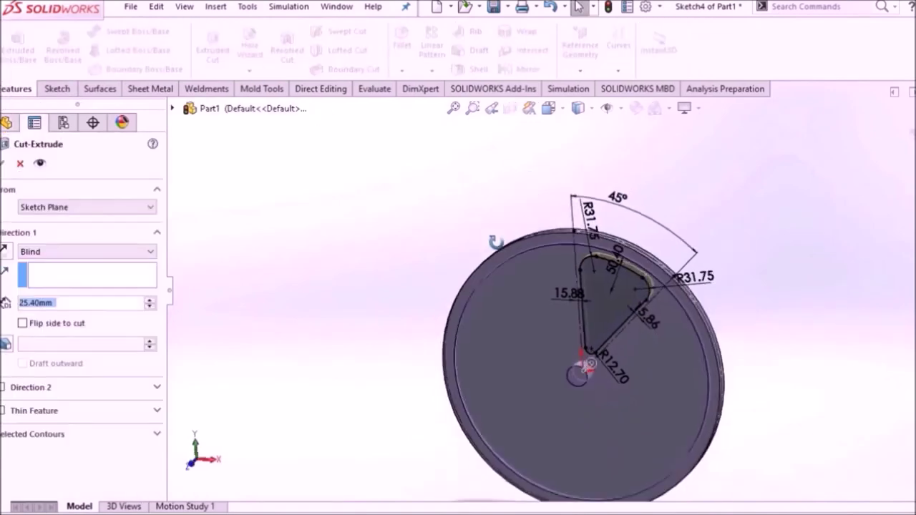
{"action": "left_click", "coordinate": [147, 251]}
{"action": "left_click", "coordinate": [82, 271]}
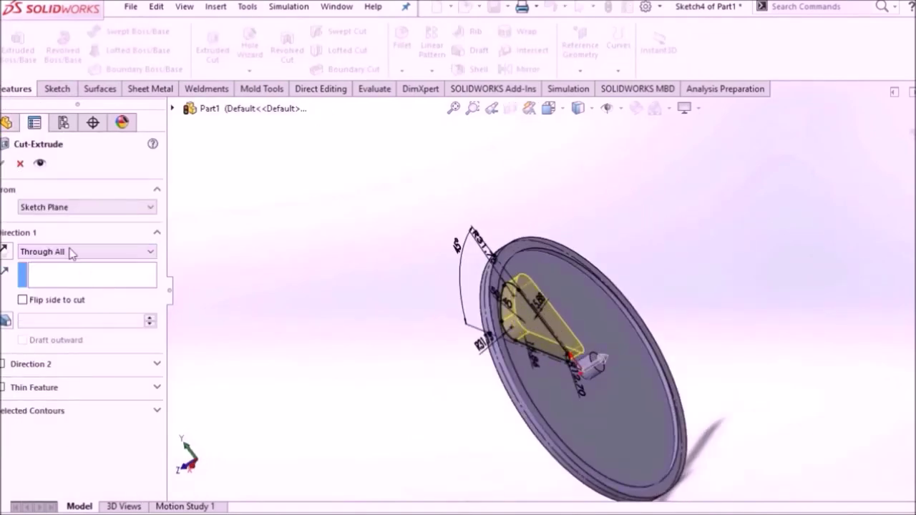
{"action": "left_click", "coordinate": [3, 163]}
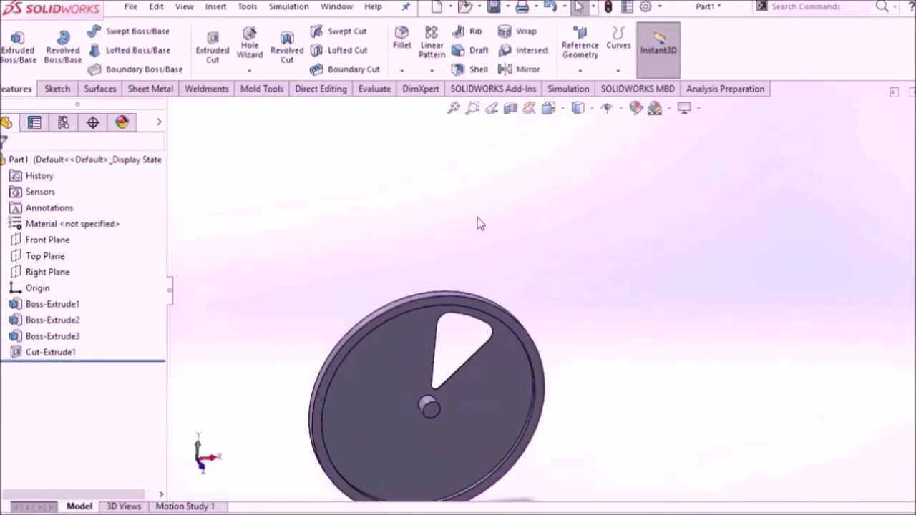
{"action": "left_click", "coordinate": [548, 107]}
{"action": "left_click", "coordinate": [597, 291]}
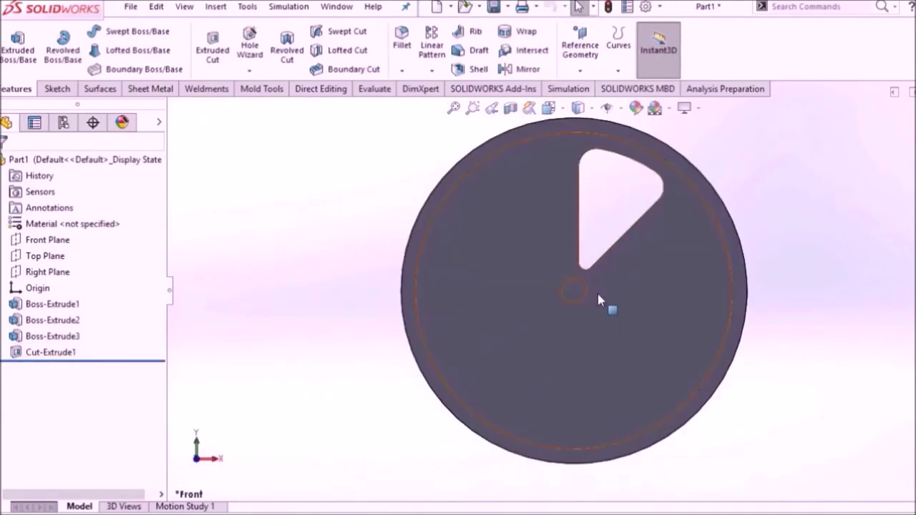
Step: Create Plane1 offset 281.94 mm from the Top Plane
{"action": "left_click", "coordinate": [45, 256]}
{"action": "left_click", "coordinate": [580, 68]}
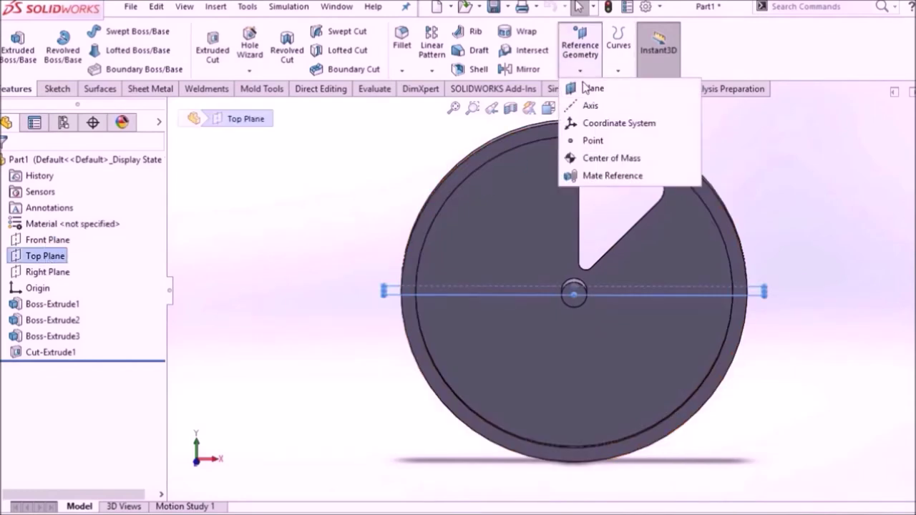
{"action": "left_click", "coordinate": [592, 88]}
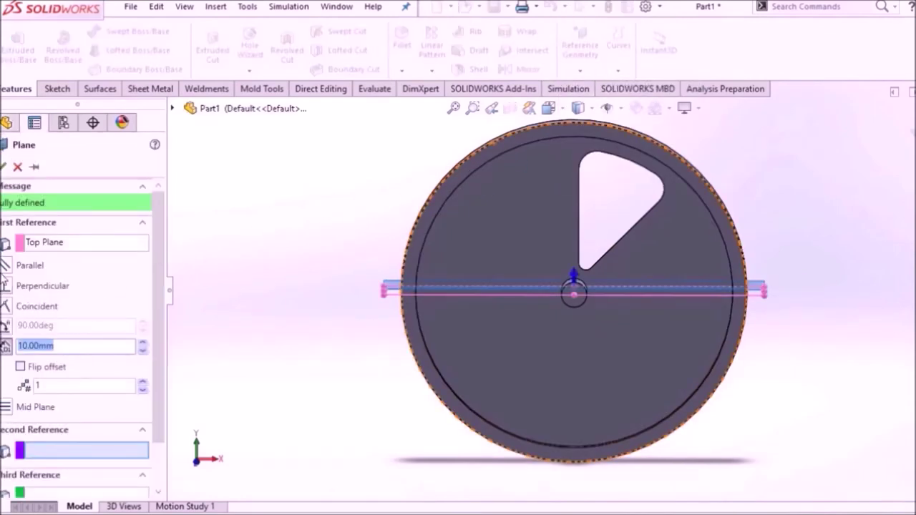
{"action": "left_click", "coordinate": [5, 266]}
{"action": "left_click", "coordinate": [6, 346]}
{"action": "type", "text": "281.94"}
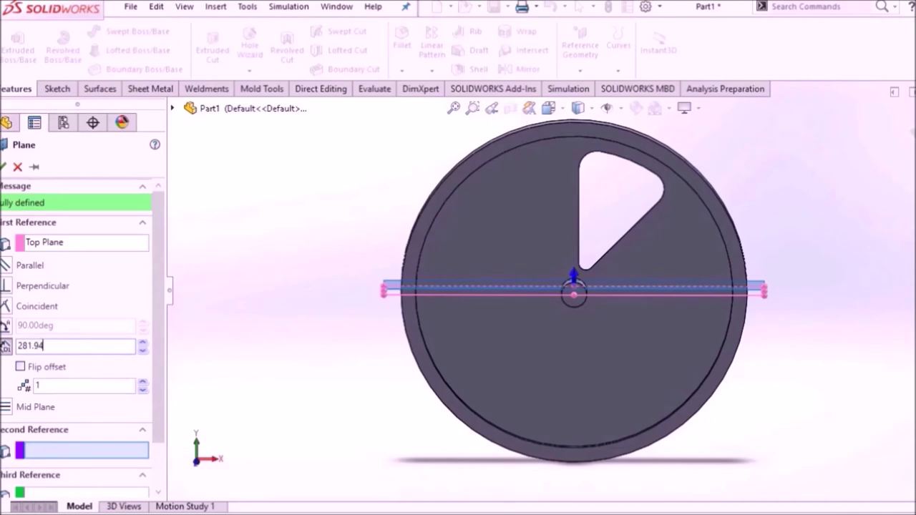
{"action": "key", "text": "Return"}
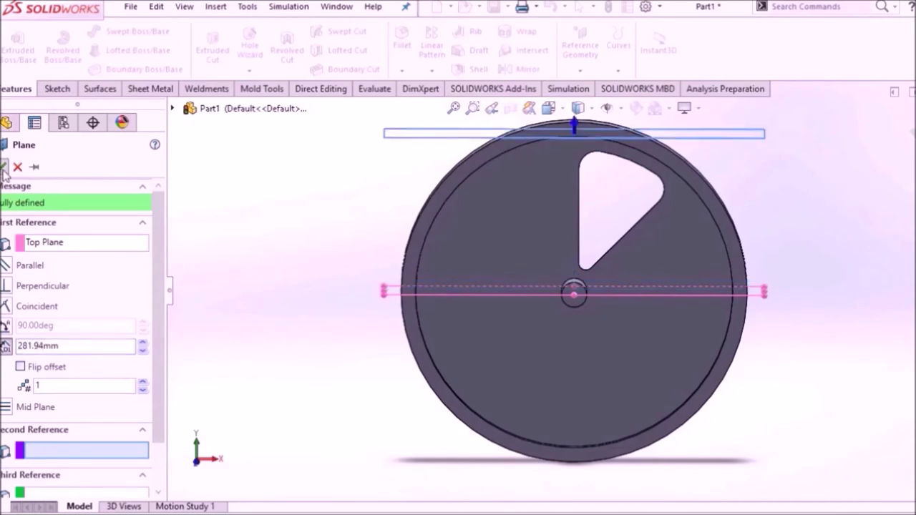
{"action": "left_click", "coordinate": [3, 166]}
{"action": "left_click", "coordinate": [54, 242]}
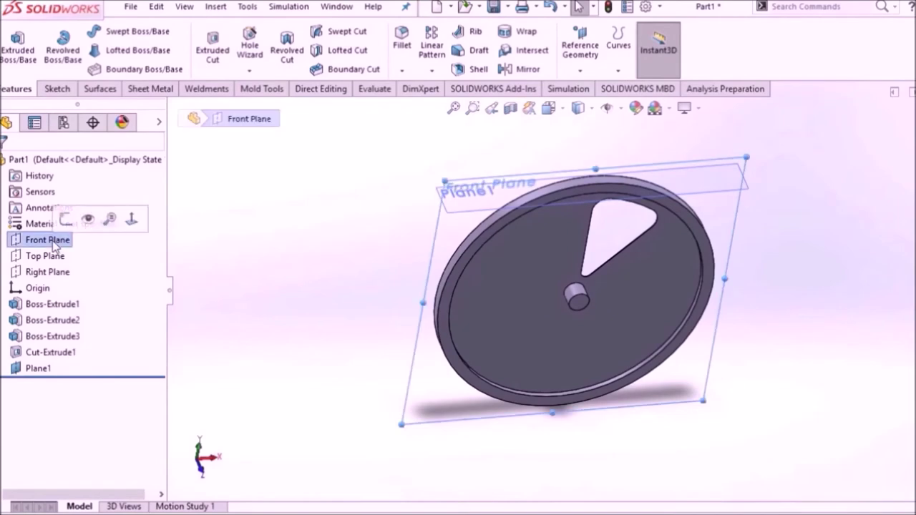
Step: Start a new sketch on the Top Plane and orient the wheel edge-on
{"action": "left_click", "coordinate": [40, 258]}
{"action": "left_click", "coordinate": [48, 230]}
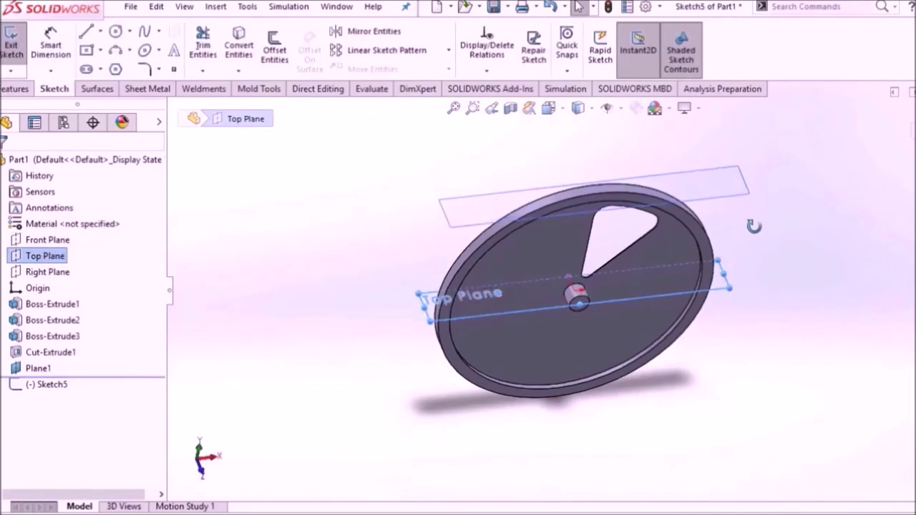
{"action": "left_click", "coordinate": [548, 107]}
{"action": "left_click", "coordinate": [493, 143]}
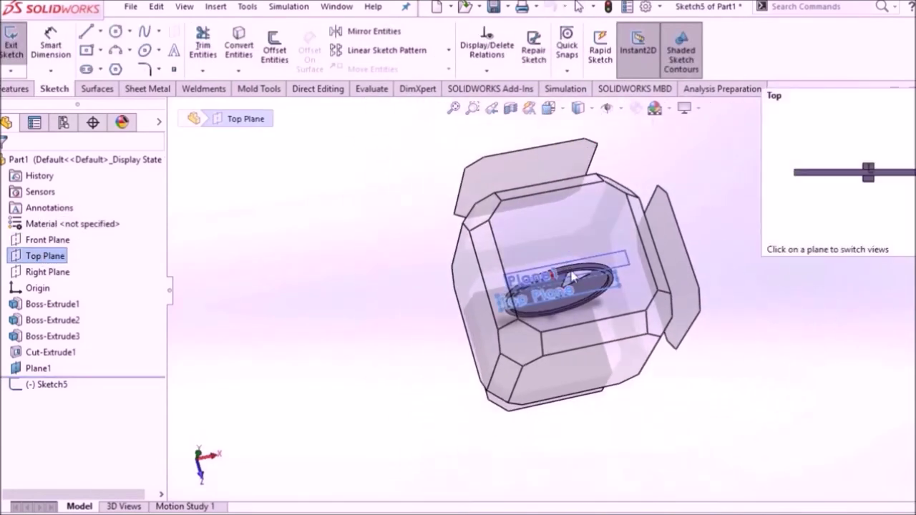
{"action": "scroll", "coordinate": [603, 298], "scroll_direction": "down", "scroll_amount": 2}
{"action": "scroll", "coordinate": [601, 299], "scroll_direction": "down", "scroll_amount": 2}
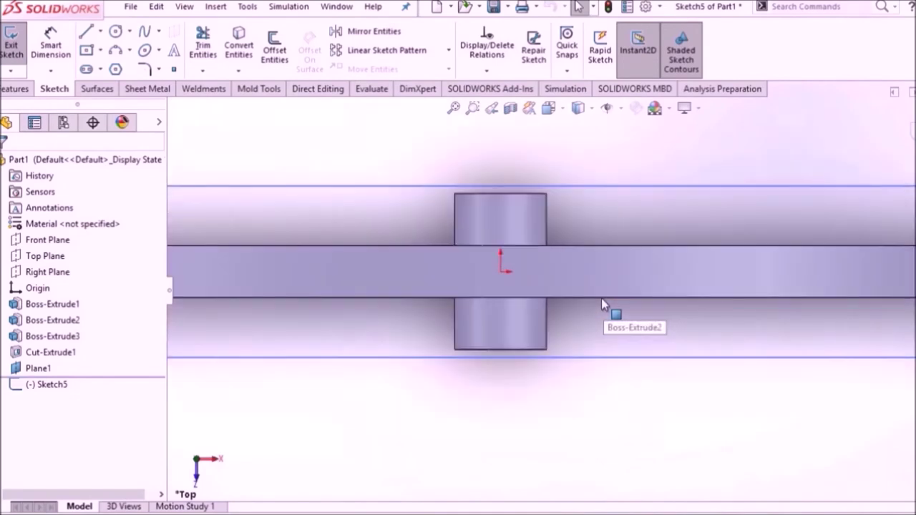
{"action": "scroll", "coordinate": [608, 229], "scroll_direction": "up", "scroll_amount": 4}
{"action": "mouse_move", "coordinate": [620, 215]}
{"action": "middle_mouse_down"}
{"action": "mouse_move", "coordinate": [686, 278]}
{"action": "mouse_move", "coordinate": [642, 250]}
{"action": "middle_mouse_up"}
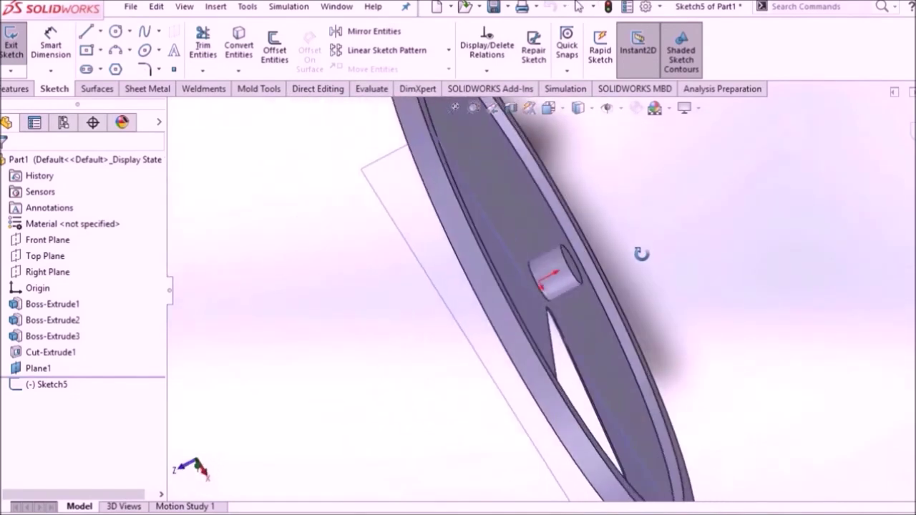
{"action": "left_click", "coordinate": [548, 107]}
{"action": "left_click", "coordinate": [541, 193]}
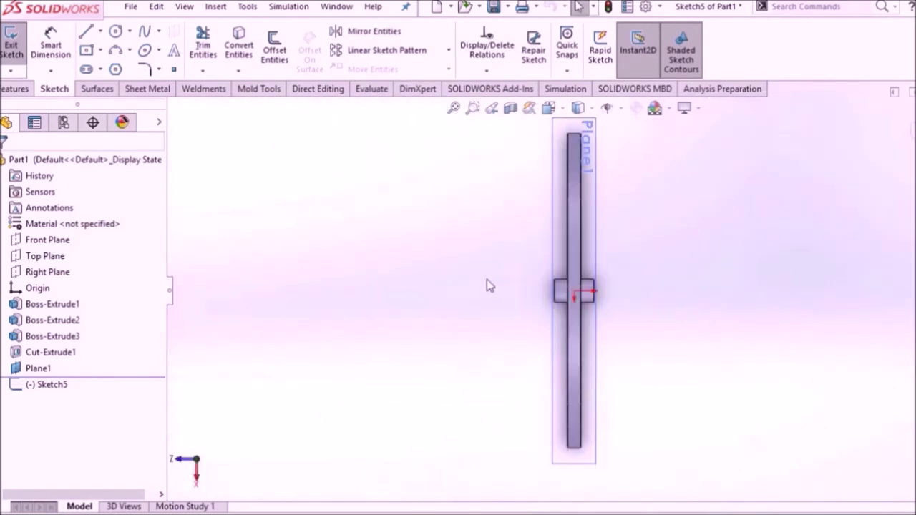
Step: Draw a center rectangle centred on the origin
{"action": "left_click", "coordinate": [87, 51]}
{"action": "scroll", "coordinate": [567, 306], "scroll_direction": "down", "scroll_amount": 5}
{"action": "left_click", "coordinate": [602, 256]}
{"action": "left_click", "coordinate": [656, 268]}
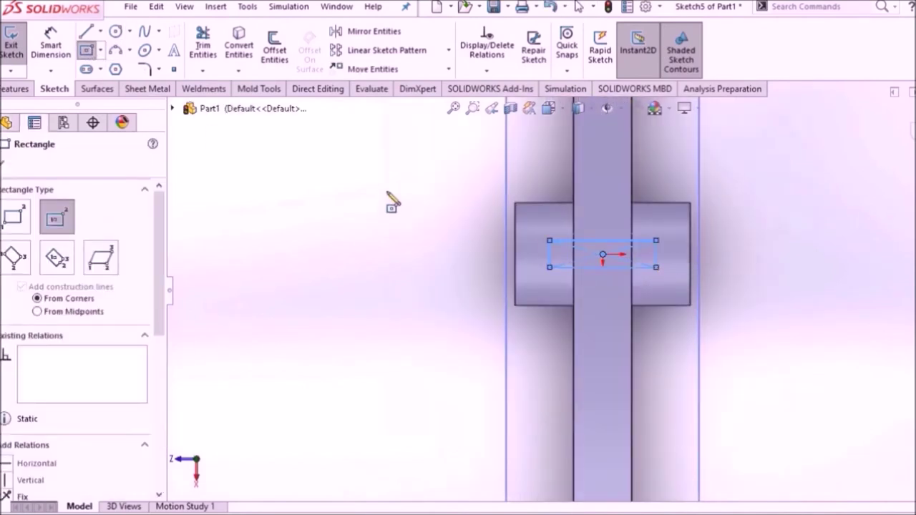
{"action": "key", "text": "Escape"}
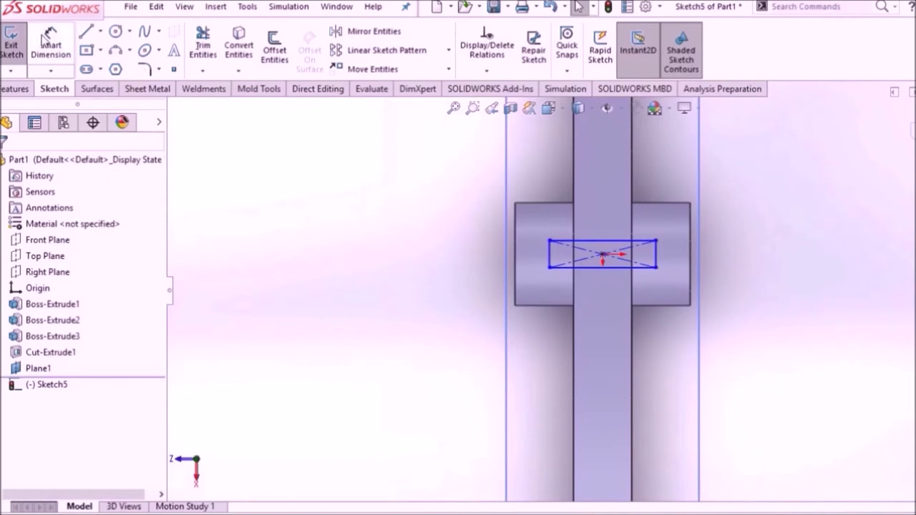
Step: Dimension the rectangle's height to 3.18
{"action": "left_click", "coordinate": [43, 38]}
{"action": "scroll", "coordinate": [583, 266], "scroll_direction": "down", "scroll_amount": 1}
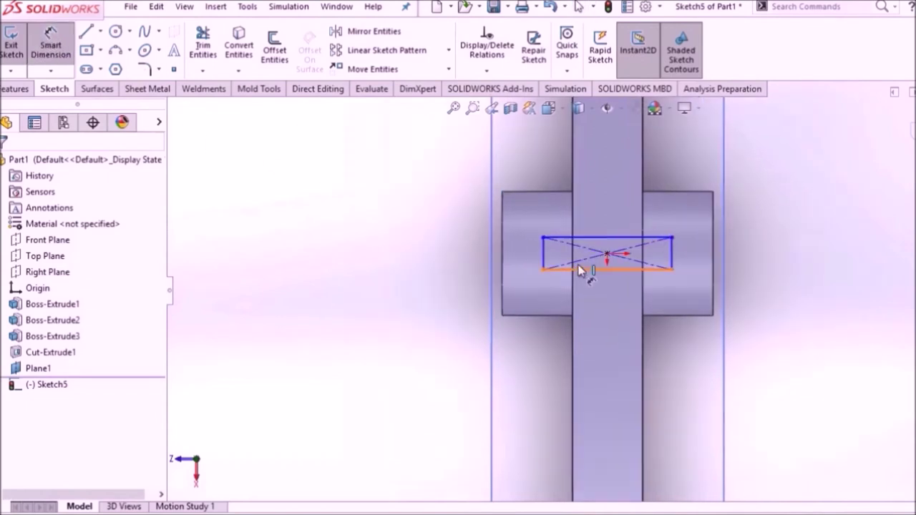
{"action": "scroll", "coordinate": [597, 272], "scroll_direction": "down", "scroll_amount": 1}
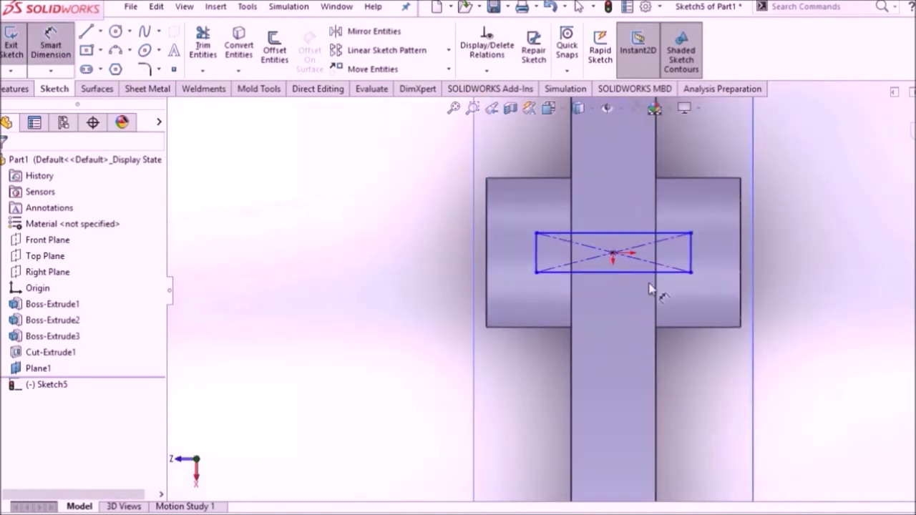
{"action": "left_click", "coordinate": [691, 250]}
{"action": "left_click", "coordinate": [719, 259]}
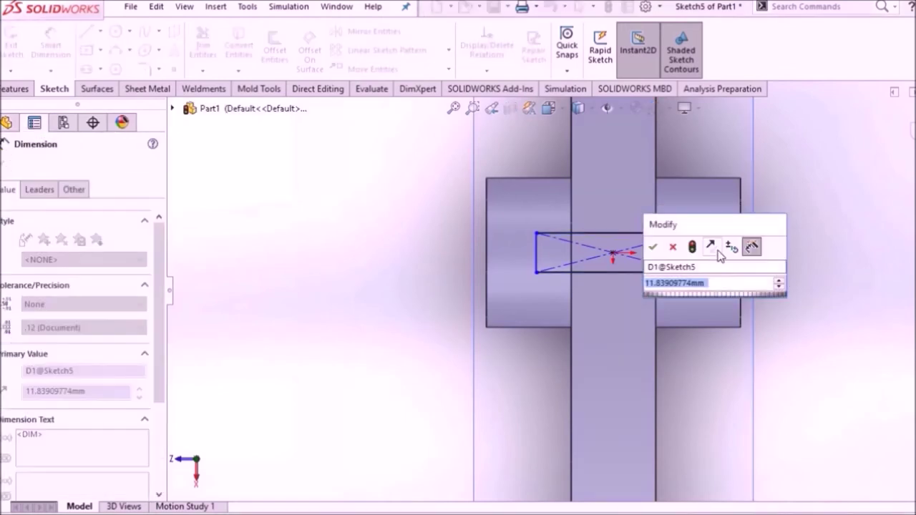
{"action": "type", "text": "3."}
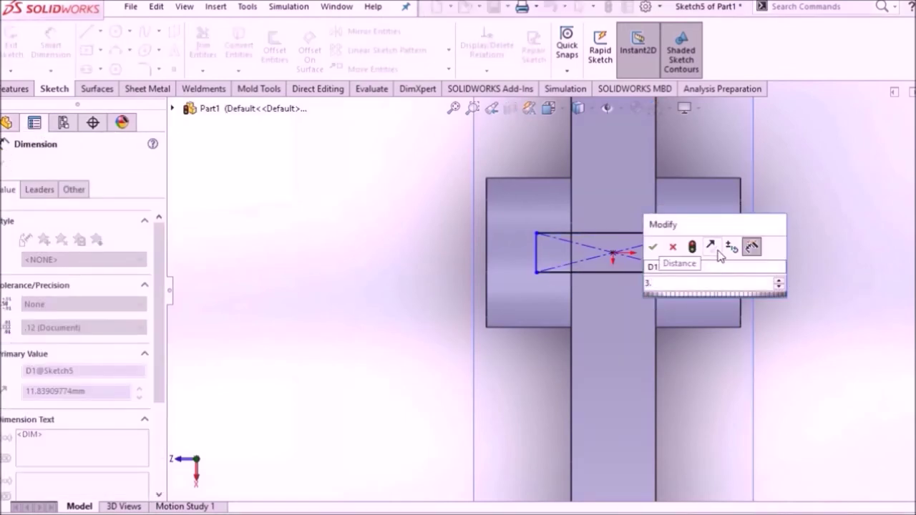
{"action": "type", "text": "18"}
{"action": "key", "text": "Return"}
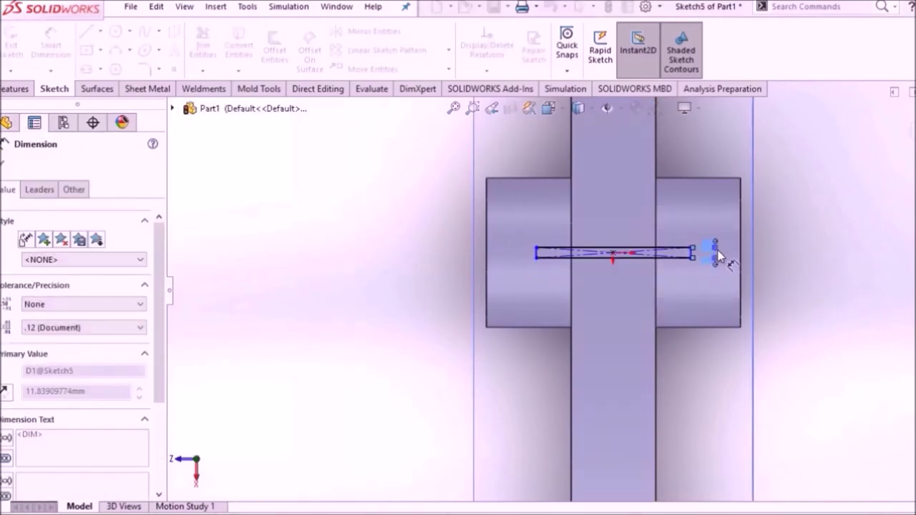
Step: Dimension the rectangle's right edge 3.175 mm from the hub's outer edge
{"action": "scroll", "coordinate": [745, 254], "scroll_direction": "down", "scroll_amount": 4}
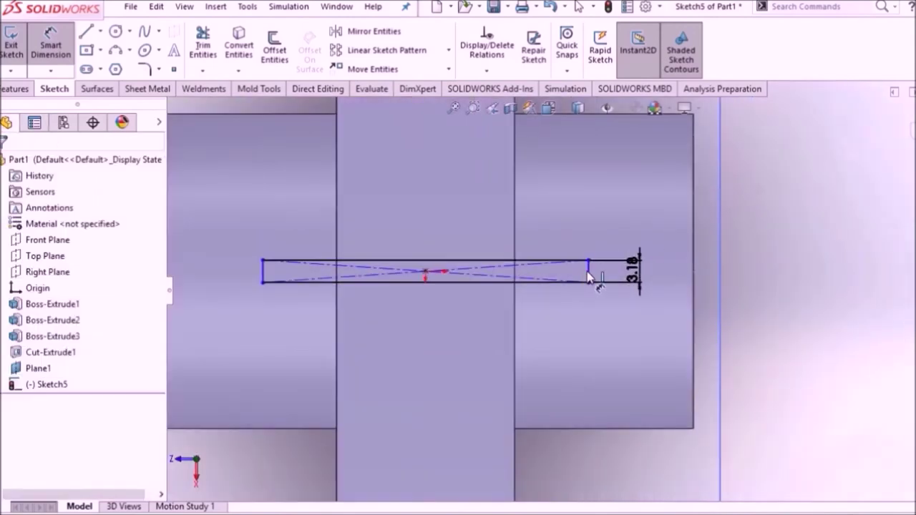
{"action": "left_click", "coordinate": [588, 275]}
{"action": "left_click", "coordinate": [693, 276]}
{"action": "left_click", "coordinate": [663, 226]}
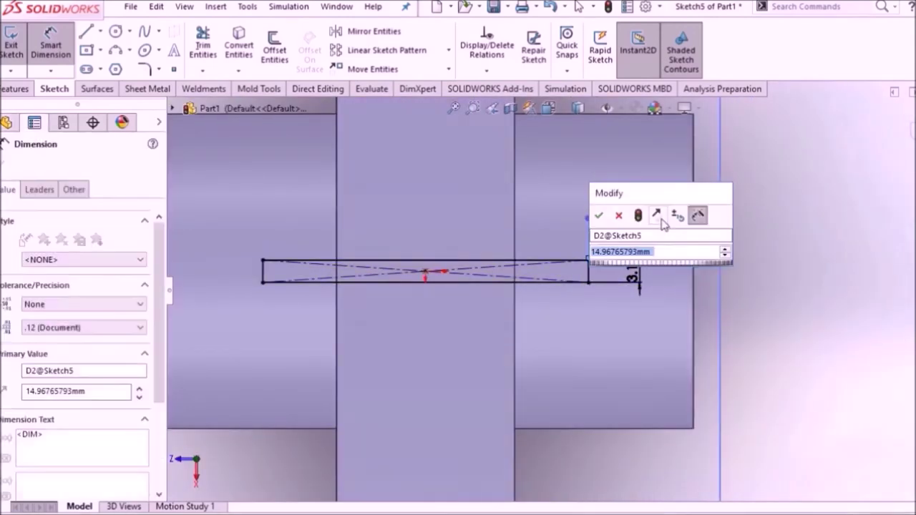
{"action": "type", "text": "3.1"}
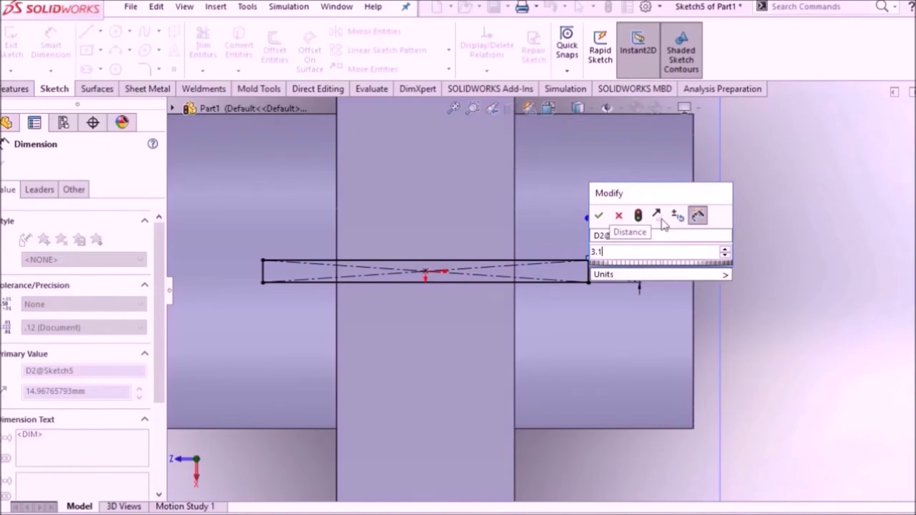
{"action": "key", "text": "Return"}
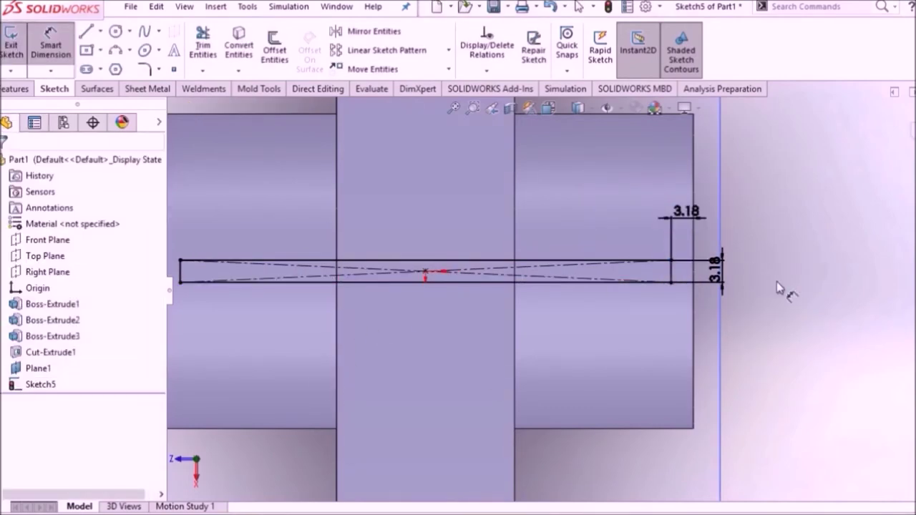
Step: Show both dimensions to three decimals (3.175), then exit the sketch
{"action": "left_click", "coordinate": [669, 242]}
{"action": "left_click", "coordinate": [79, 327]}
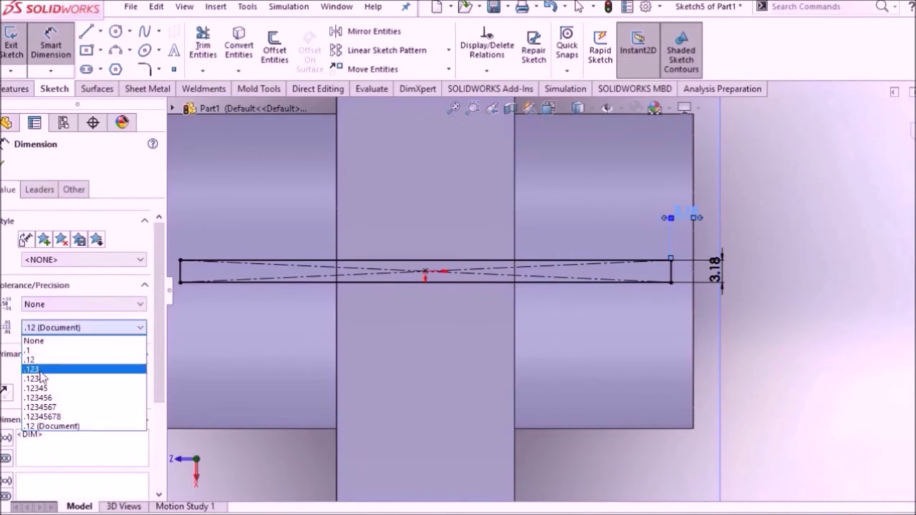
{"action": "left_click", "coordinate": [39, 369]}
{"action": "left_click", "coordinate": [5, 163]}
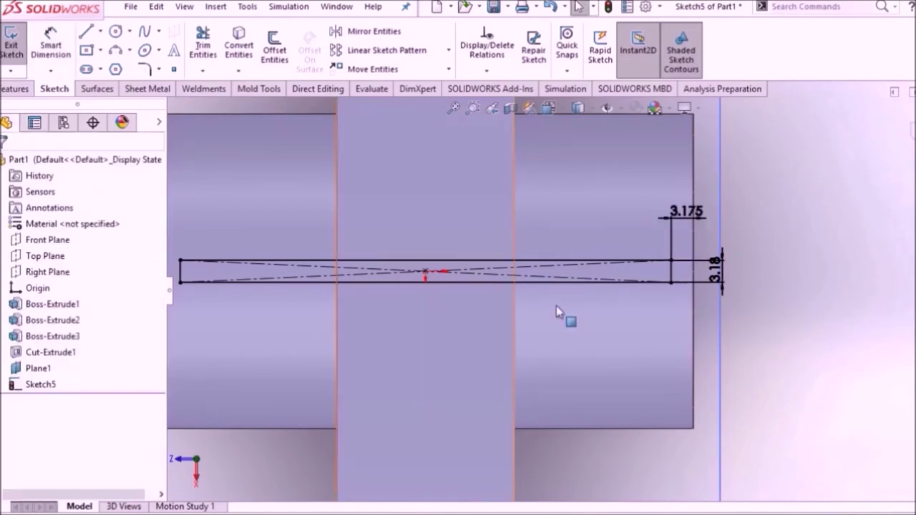
{"action": "double_click", "coordinate": [721, 287]}
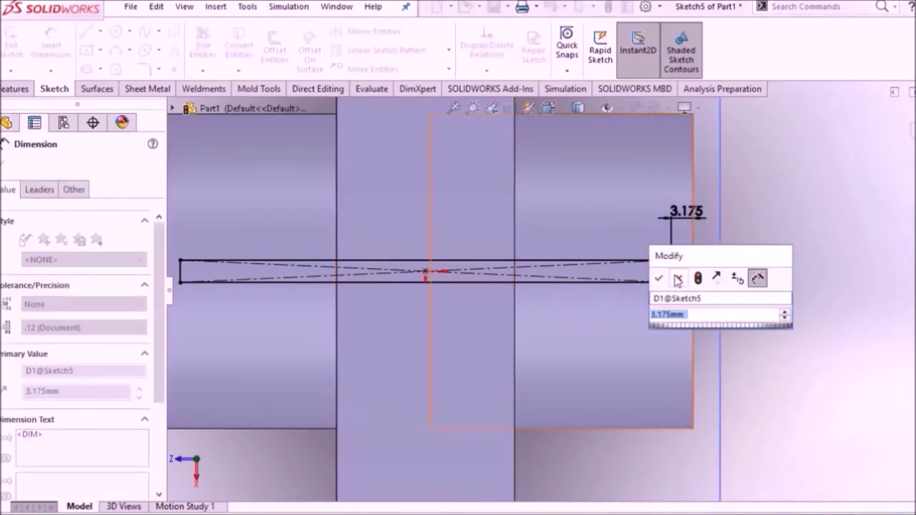
{"action": "left_click", "coordinate": [678, 279]}
{"action": "left_click", "coordinate": [117, 327]}
{"action": "left_click", "coordinate": [43, 380]}
{"action": "left_click", "coordinate": [5, 165]}
{"action": "scroll", "coordinate": [491, 215], "scroll_direction": "up", "scroll_amount": 3}
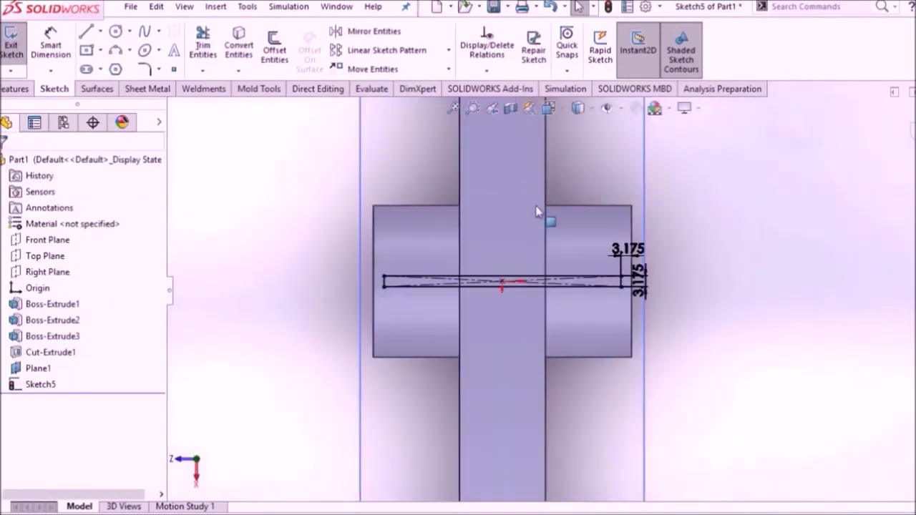
{"action": "left_click", "coordinate": [903, 134]}
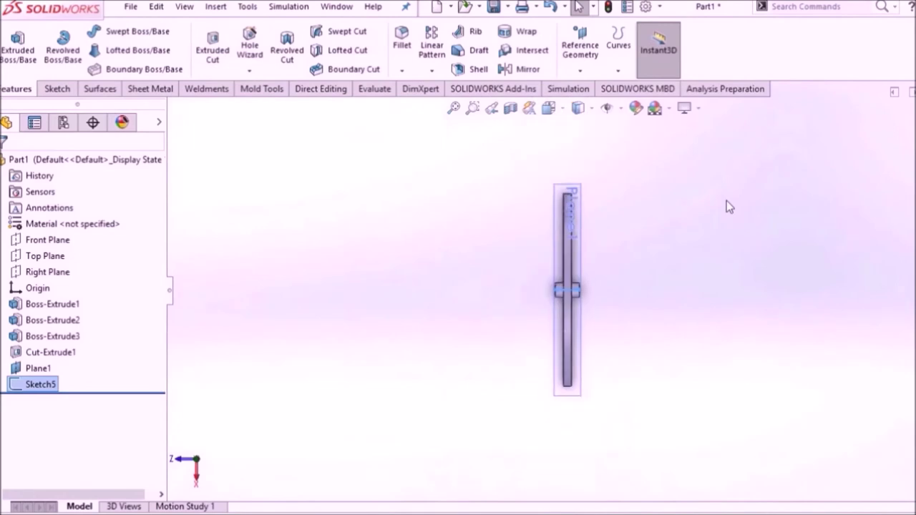
Step: Start a new sketch on Plane1 and view it Normal To
{"action": "right_click", "coordinate": [555, 229]}
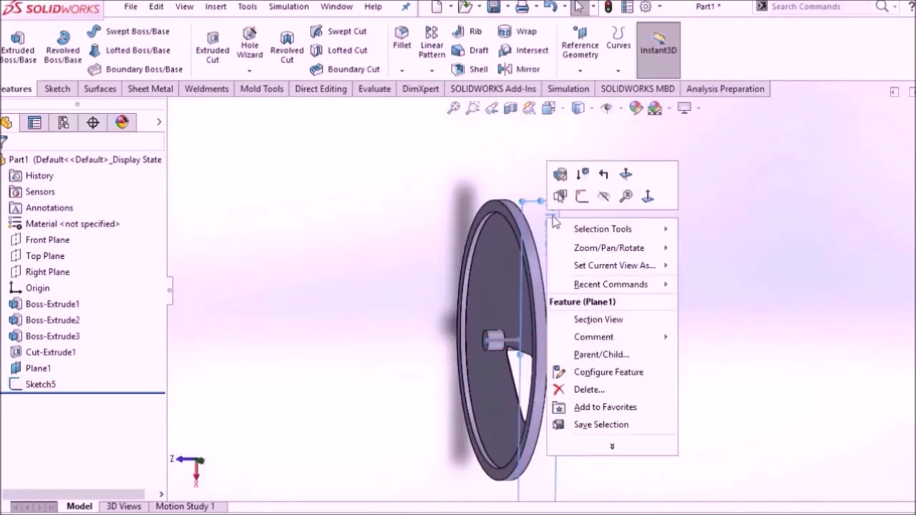
{"action": "left_click", "coordinate": [582, 198]}
{"action": "left_click", "coordinate": [549, 113]}
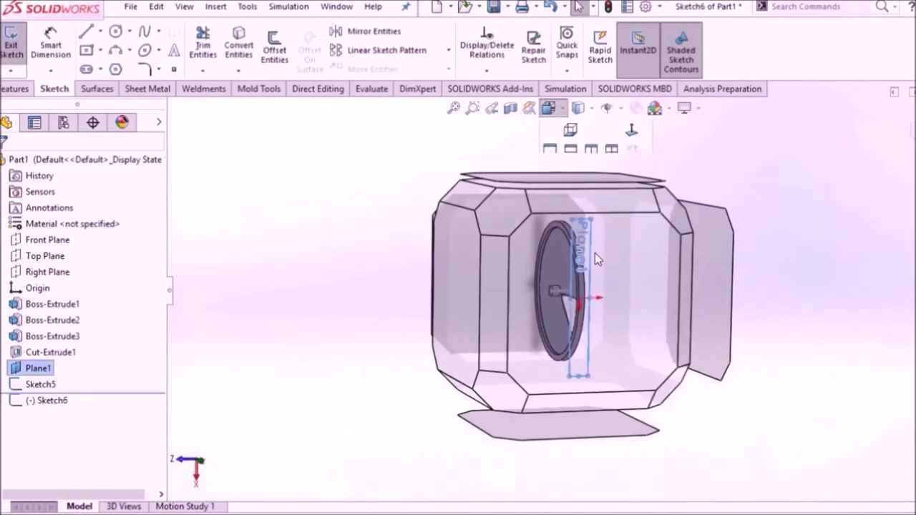
{"action": "left_click", "coordinate": [605, 268]}
{"action": "scroll", "coordinate": [644, 259], "scroll_direction": "down", "scroll_amount": 2}
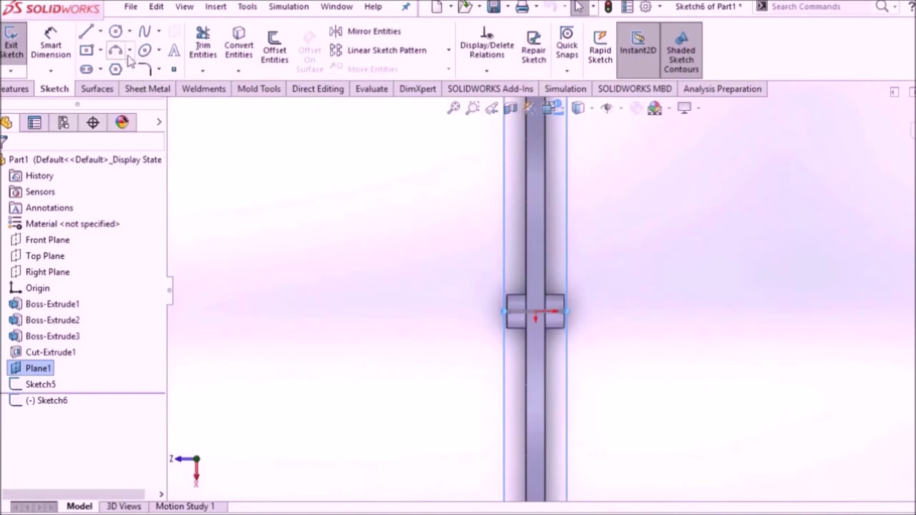
Step: Draw a center rectangle centred on the origin at the hub
{"action": "left_click", "coordinate": [101, 51]}
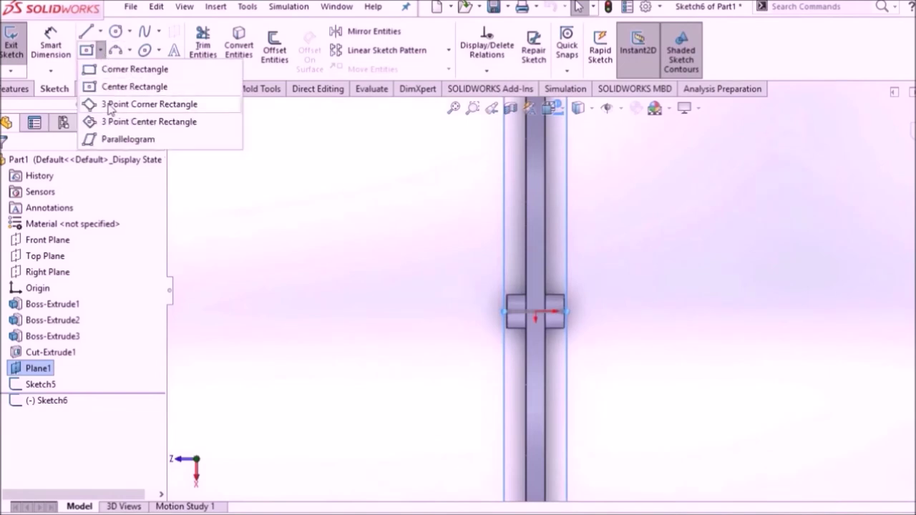
{"action": "left_click", "coordinate": [109, 87]}
{"action": "scroll", "coordinate": [513, 322], "scroll_direction": "down", "scroll_amount": 5}
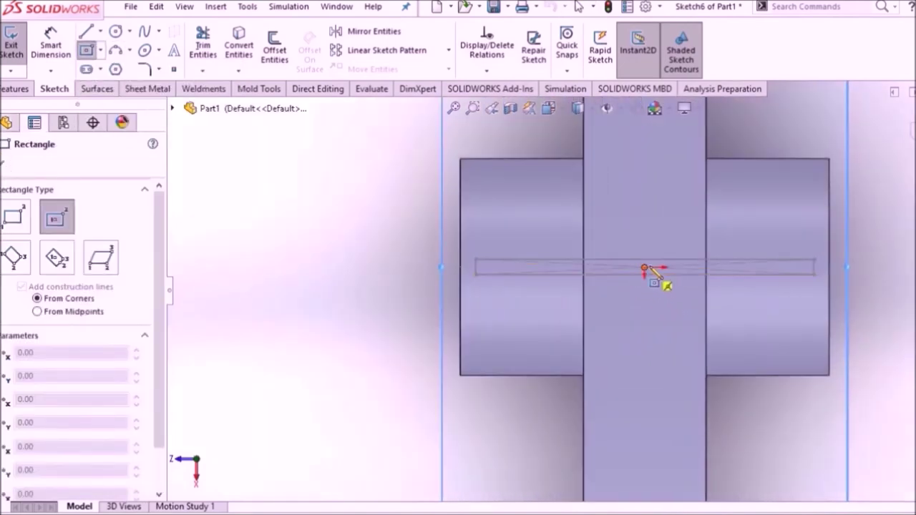
{"action": "scroll", "coordinate": [647, 271], "scroll_direction": "down", "scroll_amount": 3}
{"action": "left_click", "coordinate": [625, 271]}
{"action": "scroll", "coordinate": [644, 293], "scroll_direction": "up", "scroll_amount": 3}
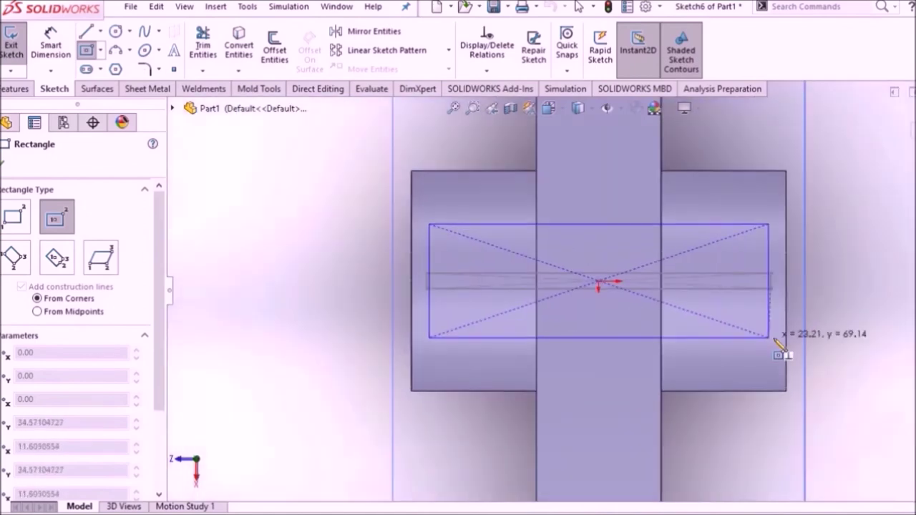
{"action": "left_click", "coordinate": [775, 337]}
{"action": "right_click", "coordinate": [293, 213]}
{"action": "left_click", "coordinate": [299, 214]}
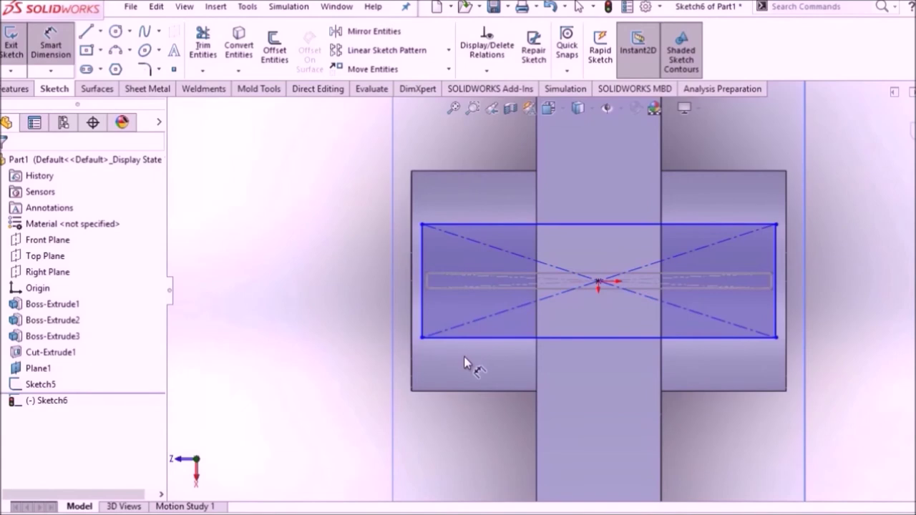
Step: Dimension the rectangle's right edge 3.175 mm from the hub edge
{"action": "scroll", "coordinate": [641, 361], "scroll_direction": "down", "scroll_amount": 2}
{"action": "scroll", "coordinate": [637, 365], "scroll_direction": "down", "scroll_amount": 2}
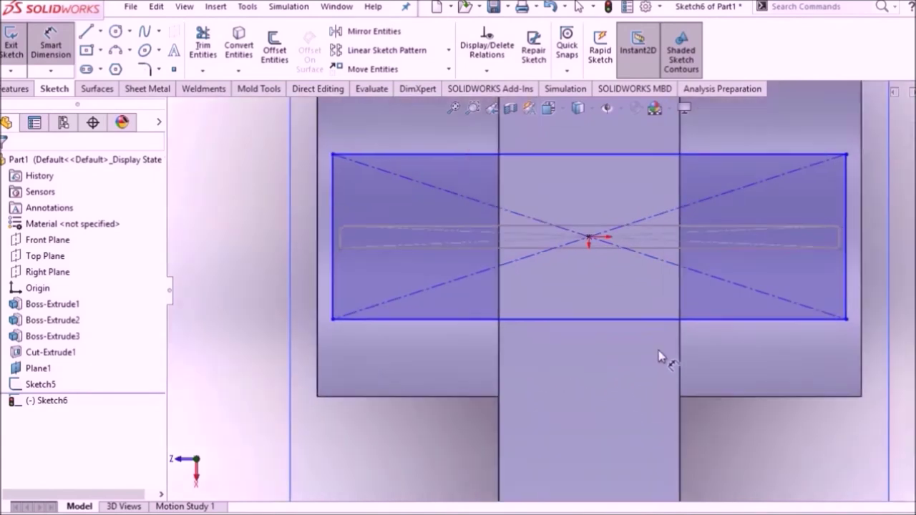
{"action": "left_click", "coordinate": [845, 198]}
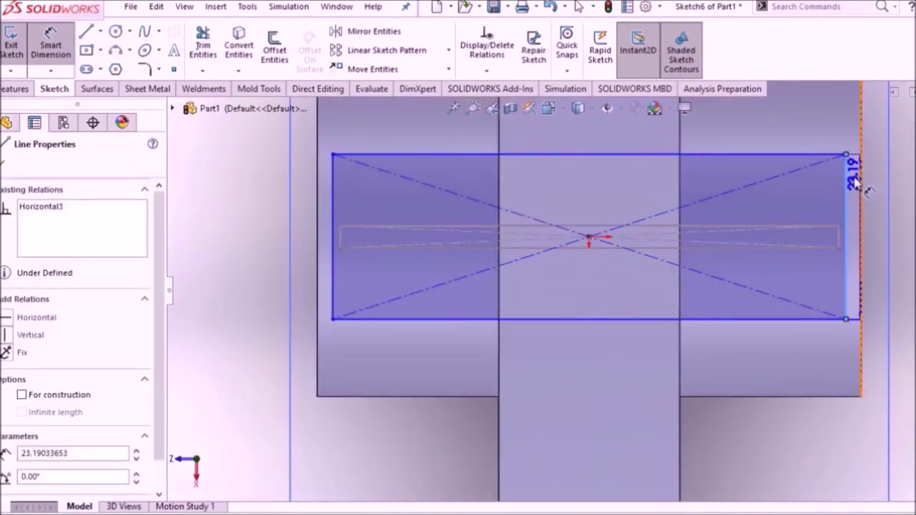
{"action": "scroll", "coordinate": [851, 186], "scroll_direction": "up", "scroll_amount": 3}
{"action": "scroll", "coordinate": [777, 188], "scroll_direction": "up", "scroll_amount": 2}
{"action": "left_click", "coordinate": [751, 214]}
{"action": "left_click", "coordinate": [816, 186]}
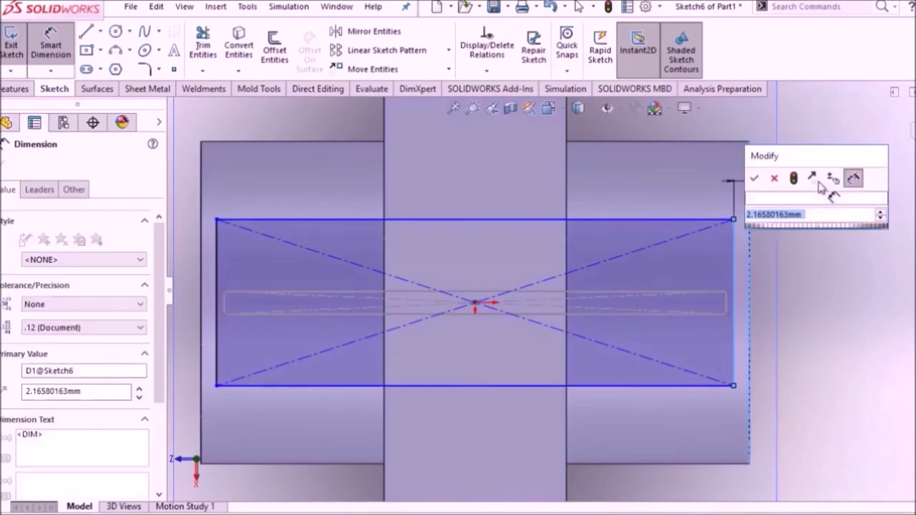
{"action": "type", "text": "3.1"}
{"action": "key", "text": "Return"}
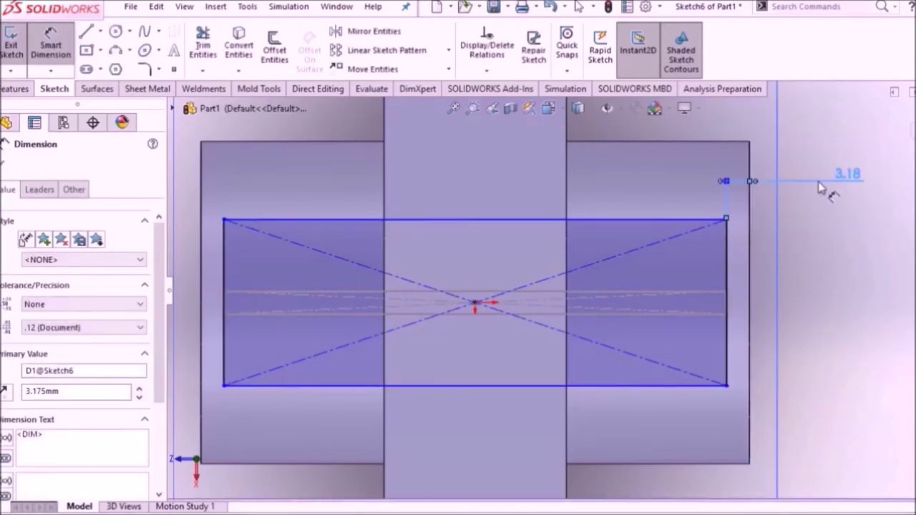
{"action": "left_click", "coordinate": [870, 286]}
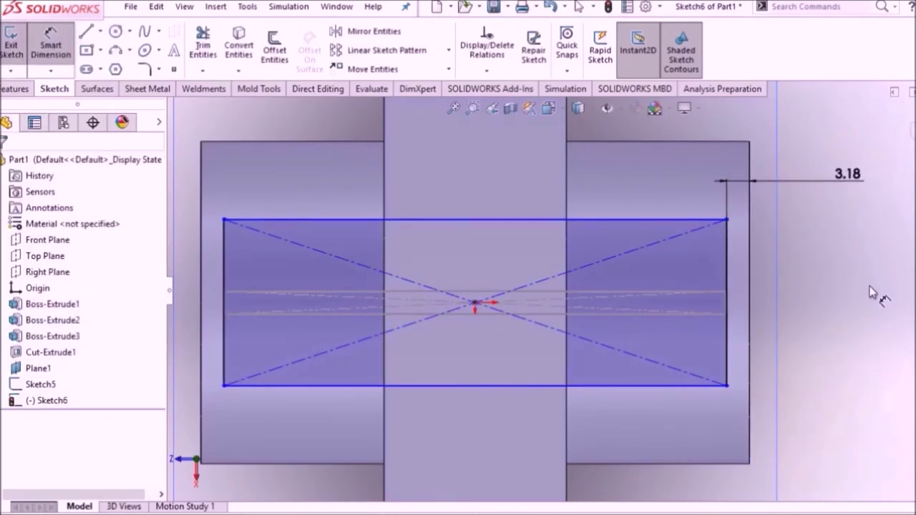
Step: Add a 22.225 mm width, then undo it and the conflicting 3.175 distance
{"action": "left_click", "coordinate": [715, 386]}
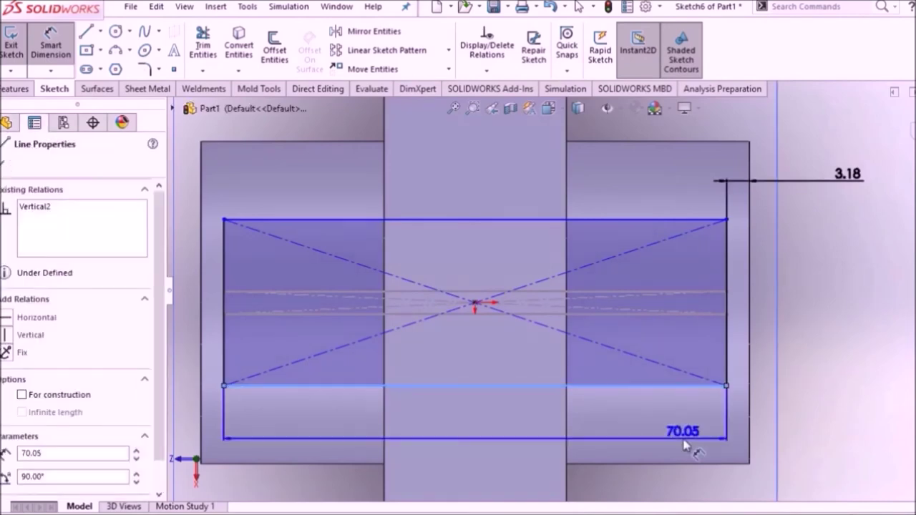
{"action": "left_click", "coordinate": [682, 445]}
{"action": "type", "text": "22.22"}
{"action": "key", "text": "Return"}
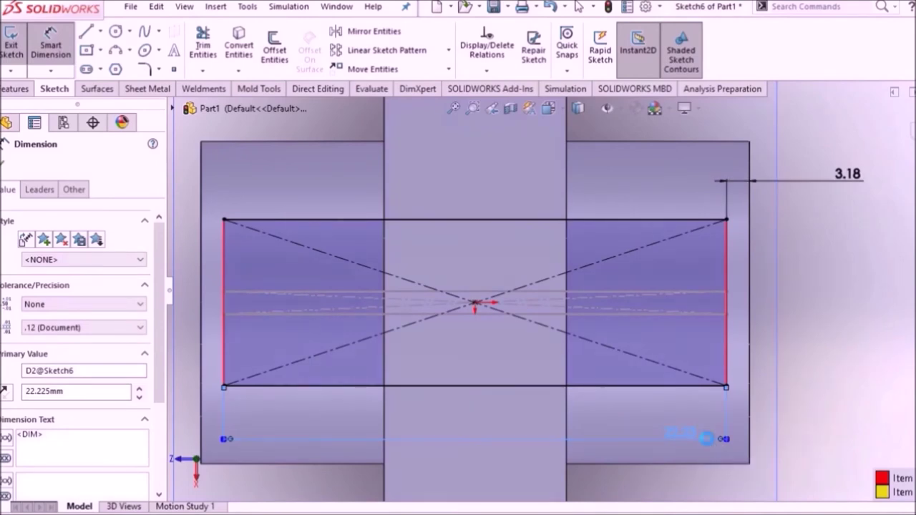
{"action": "key", "text": "ctrl+z"}
{"action": "key", "text": "z"}
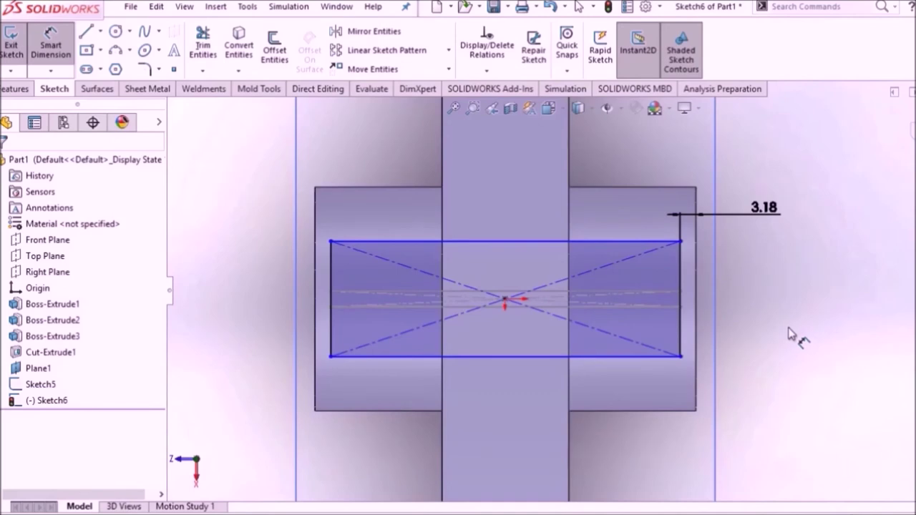
{"action": "key", "text": "ctrl+z"}
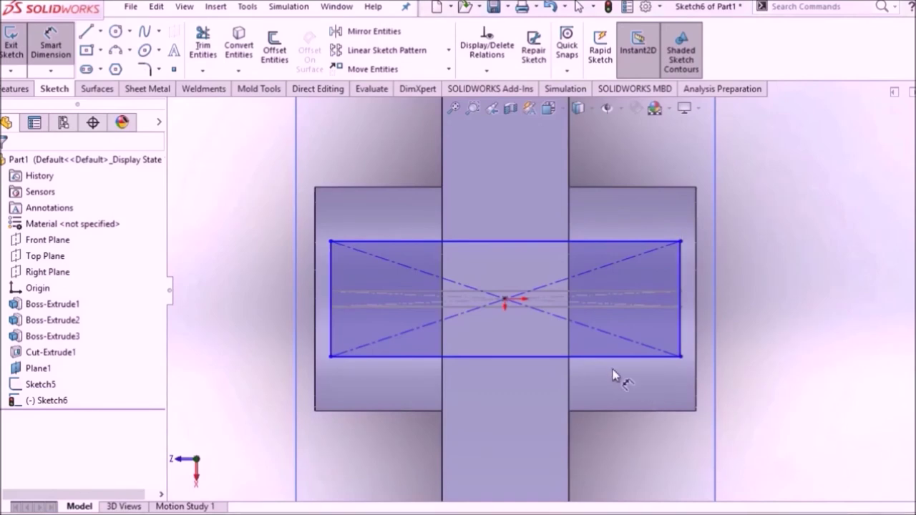
Step: Dimension the rectangle 22.225 mm wide and 3.175 mm tall
{"action": "left_click", "coordinate": [618, 365]}
{"action": "left_click", "coordinate": [637, 446]}
{"action": "type", "text": "22.225"}
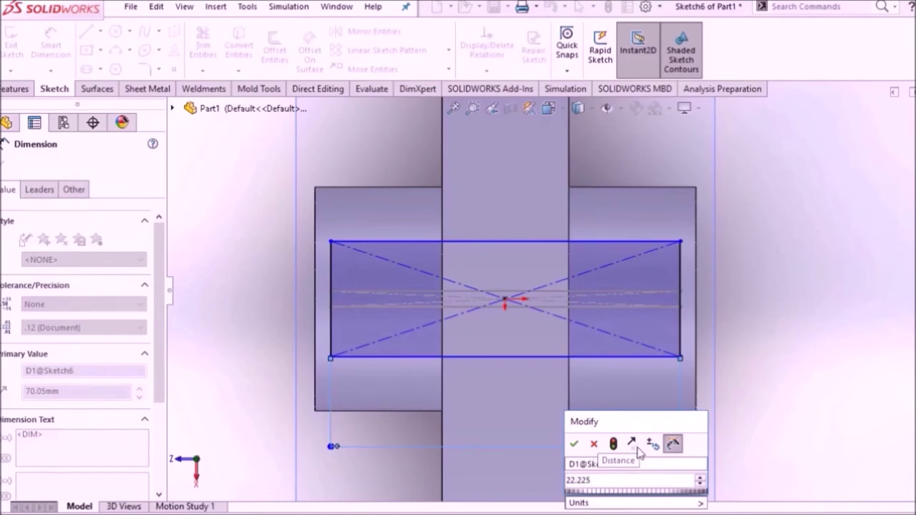
{"action": "key", "text": "Return"}
{"action": "left_click", "coordinate": [857, 337]}
{"action": "scroll", "coordinate": [368, 246], "scroll_direction": "down", "scroll_amount": 3}
{"action": "scroll", "coordinate": [334, 241], "scroll_direction": "down", "scroll_amount": 3}
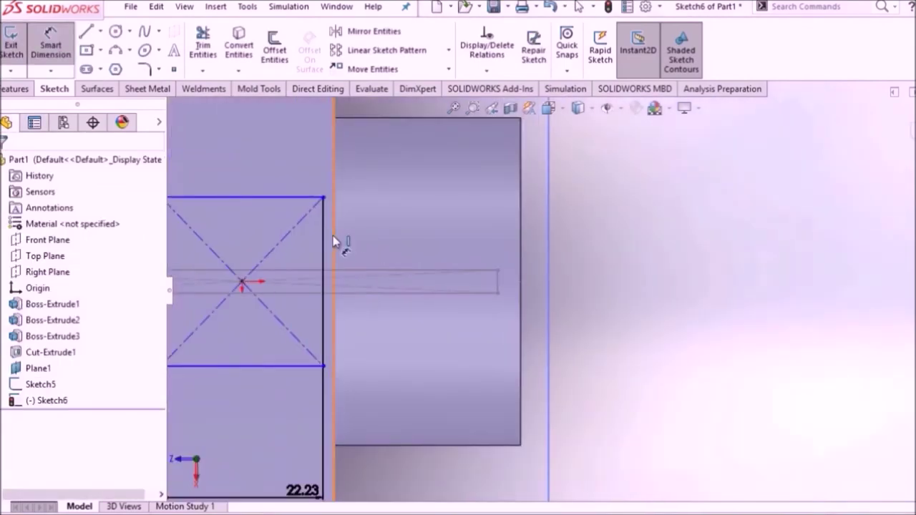
{"action": "left_click", "coordinate": [327, 243]}
{"action": "left_click", "coordinate": [389, 249]}
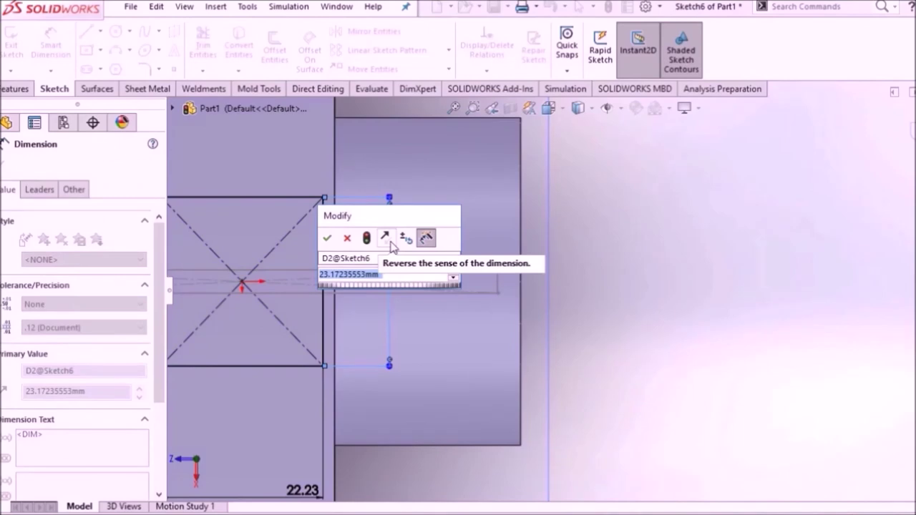
{"action": "type", "text": "3.175"}
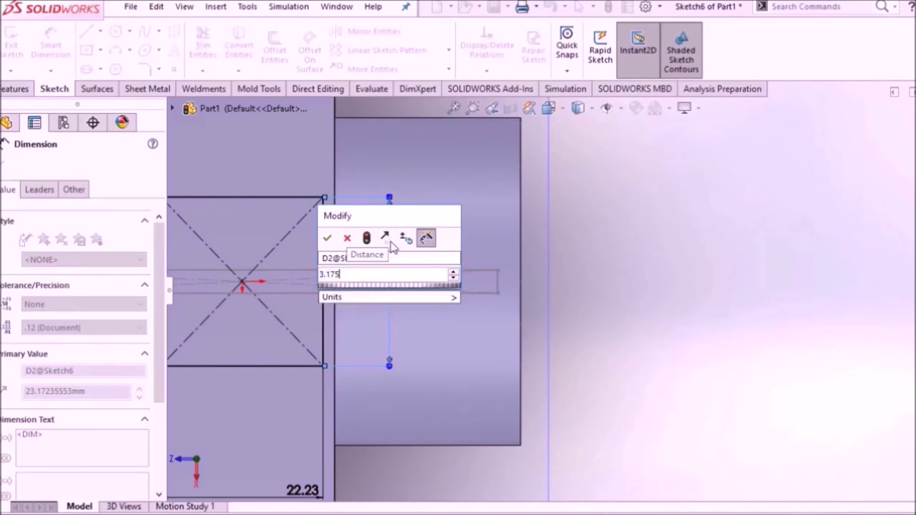
{"action": "key", "text": "Return"}
{"action": "scroll", "coordinate": [640, 260], "scroll_direction": "up", "scroll_amount": 3}
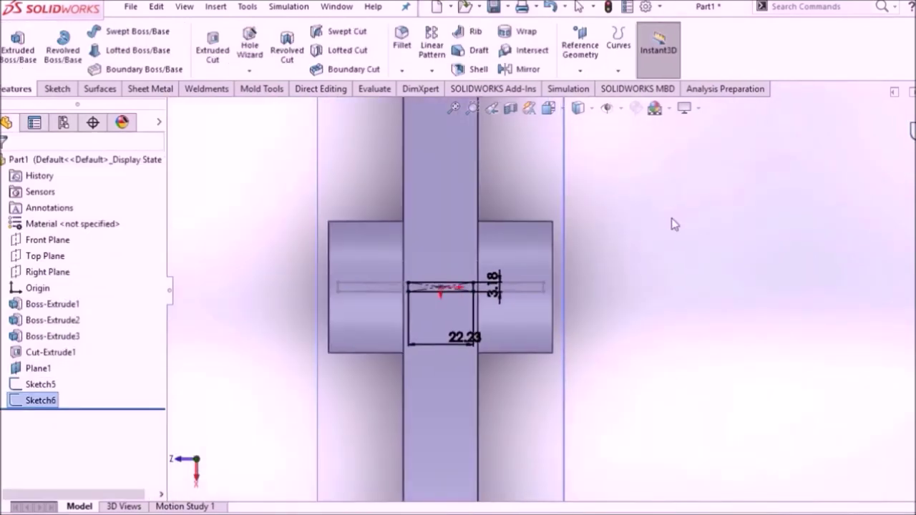
Step: Loft Sketch6 and Sketch5 into a thin spoke from hub to rim, then orbit to inspect
{"action": "key", "text": "ctrl+b"}
{"action": "left_click", "coordinate": [121, 59]}
{"action": "scroll", "coordinate": [478, 279], "scroll_direction": "down", "scroll_amount": 3}
{"action": "scroll", "coordinate": [554, 282], "scroll_direction": "down", "scroll_amount": 3}
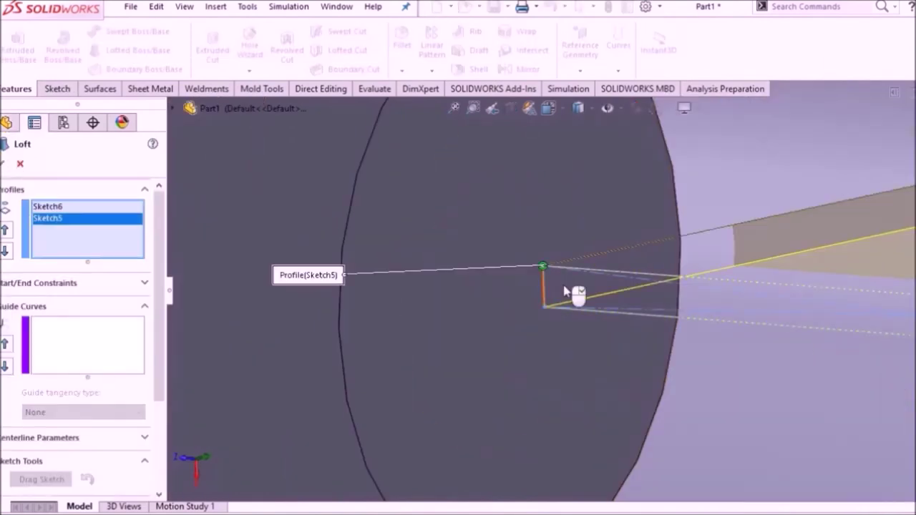
{"action": "scroll", "coordinate": [544, 280], "scroll_direction": "up", "scroll_amount": 3}
{"action": "left_click", "coordinate": [558, 293]}
{"action": "scroll", "coordinate": [726, 261], "scroll_direction": "down", "scroll_amount": 2}
{"action": "scroll", "coordinate": [501, 279], "scroll_direction": "up", "scroll_amount": 1}
{"action": "scroll", "coordinate": [449, 291], "scroll_direction": "down", "scroll_amount": 1}
{"action": "scroll", "coordinate": [449, 290], "scroll_direction": "up", "scroll_amount": 2}
{"action": "scroll", "coordinate": [463, 304], "scroll_direction": "up", "scroll_amount": 2}
{"action": "key", "text": "Return"}
{"action": "mouse_move", "coordinate": [735, 267]}
{"action": "middle_mouse_down"}
{"action": "mouse_move", "coordinate": [695, 205]}
{"action": "mouse_move", "coordinate": [591, 264]}
{"action": "mouse_move", "coordinate": [408, 158]}
{"action": "middle_mouse_up"}
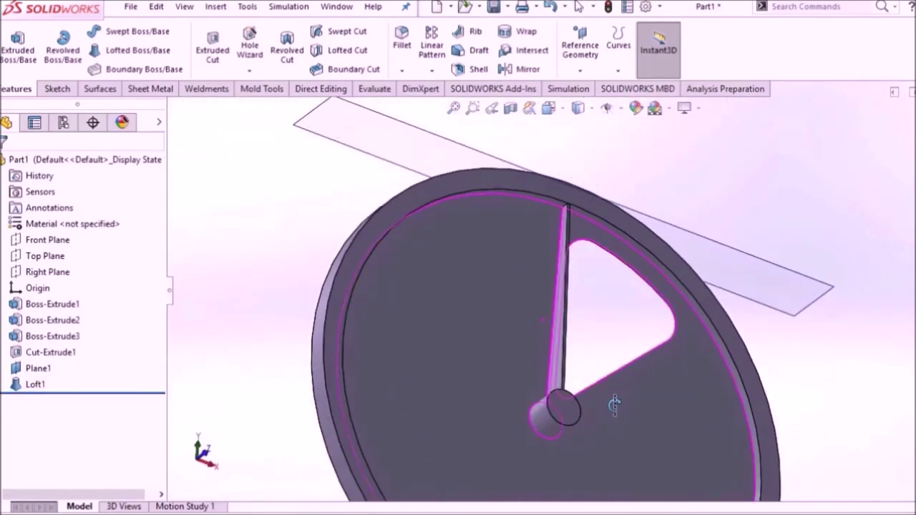
{"action": "right_click", "coordinate": [420, 141]}
Step: Hide Plane1 and start a new sketch on the wheel face
{"action": "left_click", "coordinate": [491, 132]}
{"action": "right_click", "coordinate": [525, 218]}
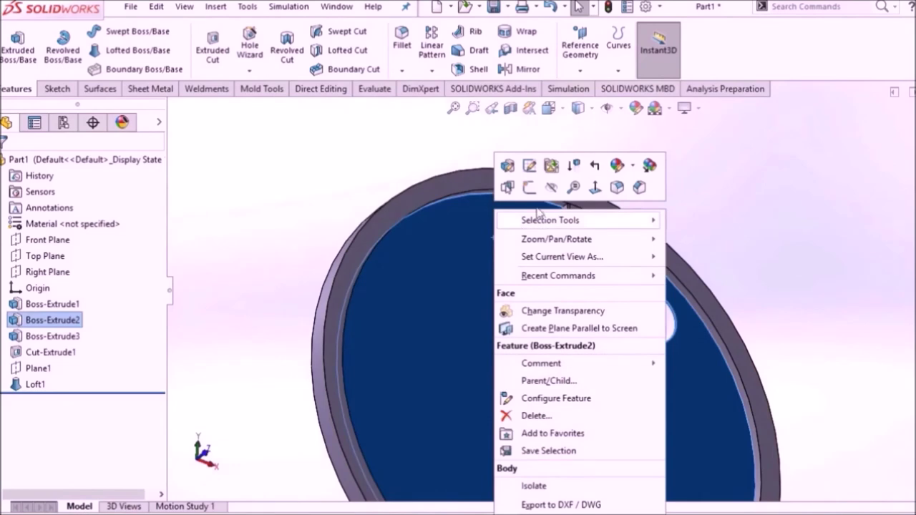
{"action": "left_click", "coordinate": [529, 188]}
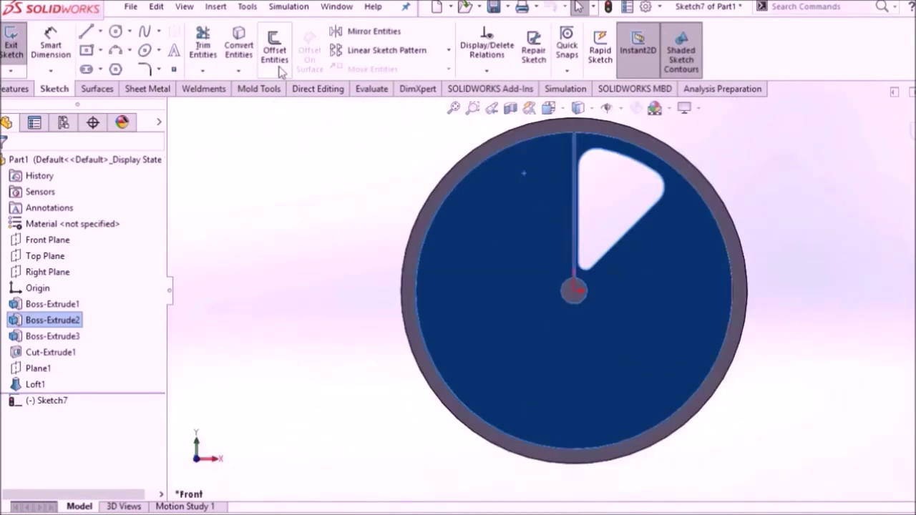
{"action": "left_click", "coordinate": [179, 125]}
Step: Draw a construction centerline from the hub centre to the wheel's top edge
{"action": "left_click", "coordinate": [101, 32]}
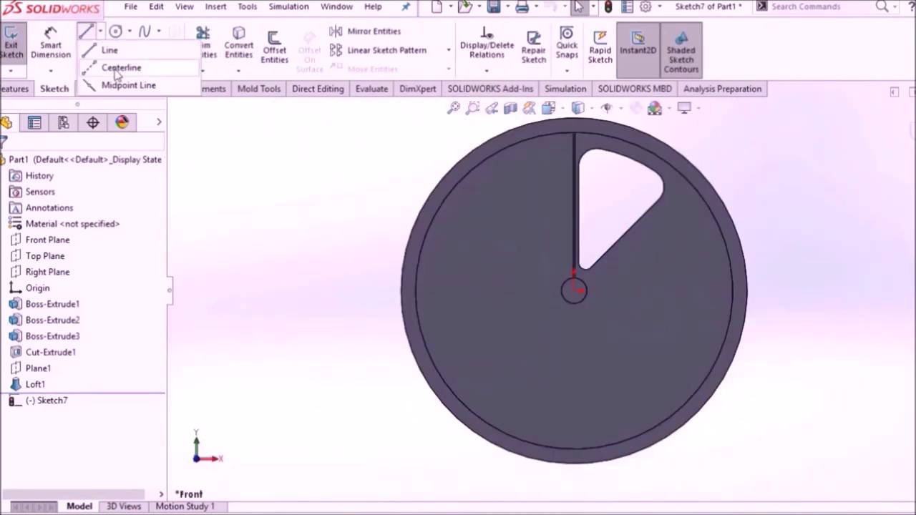
{"action": "left_click", "coordinate": [116, 68]}
{"action": "scroll", "coordinate": [460, 320], "scroll_direction": "down", "scroll_amount": 5}
{"action": "left_click", "coordinate": [386, 344]}
{"action": "scroll", "coordinate": [429, 286], "scroll_direction": "up", "scroll_amount": 4}
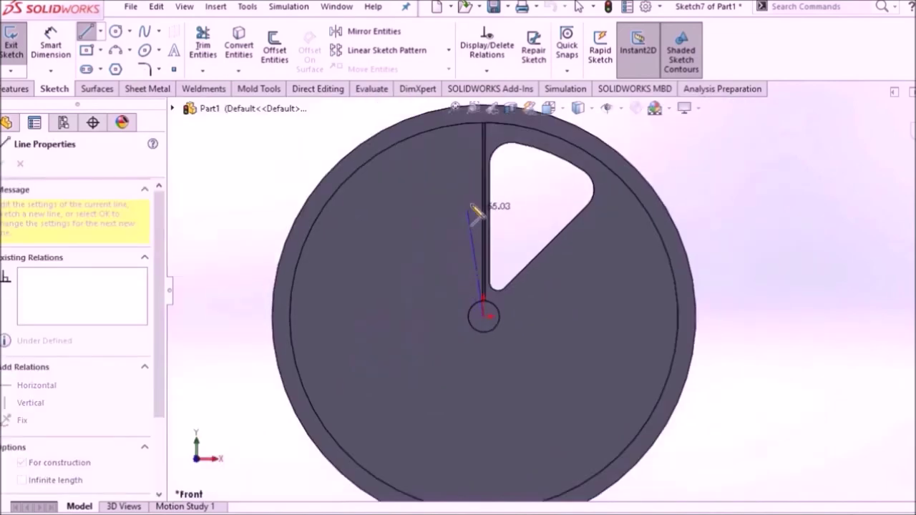
{"action": "scroll", "coordinate": [485, 205], "scroll_direction": "down", "scroll_amount": 3}
{"action": "scroll", "coordinate": [548, 163], "scroll_direction": "down", "scroll_amount": 3}
{"action": "scroll", "coordinate": [614, 257], "scroll_direction": "down", "scroll_amount": 1}
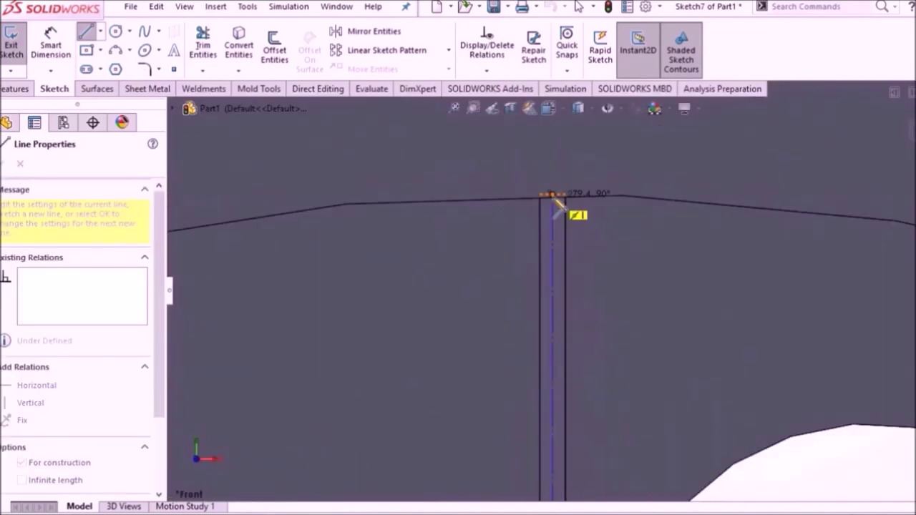
{"action": "left_click", "coordinate": [551, 199]}
{"action": "right_click", "coordinate": [461, 247]}
{"action": "left_click", "coordinate": [469, 258]}
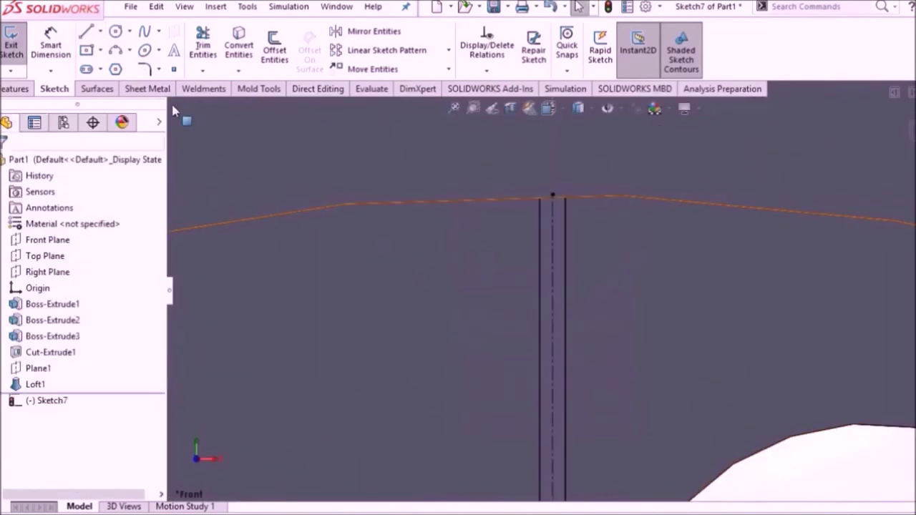
Step: Draw a circle on the spoke centerline and dimension it Ø11.11
{"action": "left_click", "coordinate": [115, 31]}
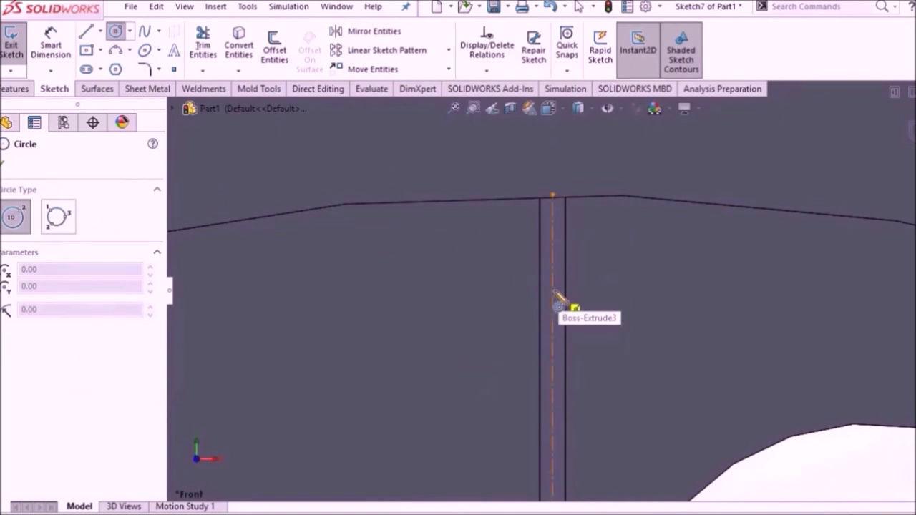
{"action": "left_click", "coordinate": [552, 290]}
{"action": "left_click", "coordinate": [574, 306]}
{"action": "right_click", "coordinate": [685, 187]}
{"action": "left_click", "coordinate": [697, 254]}
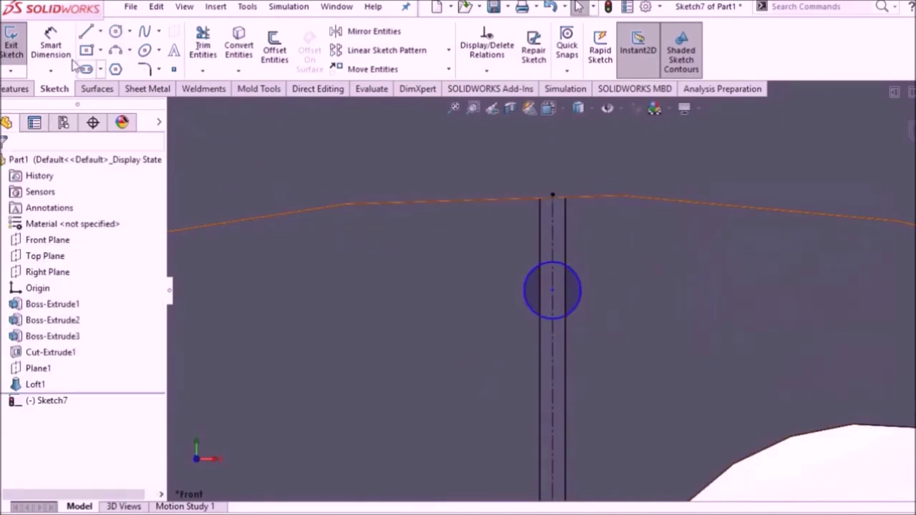
{"action": "left_click", "coordinate": [70, 60]}
{"action": "left_click", "coordinate": [578, 287]}
{"action": "left_click", "coordinate": [632, 289]}
{"action": "type", "text": "11."}
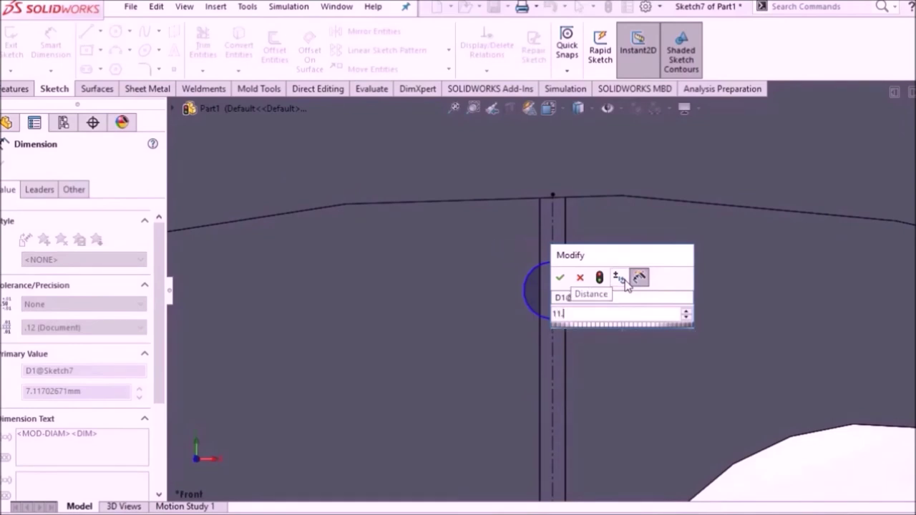
{"action": "type", "text": "113"}
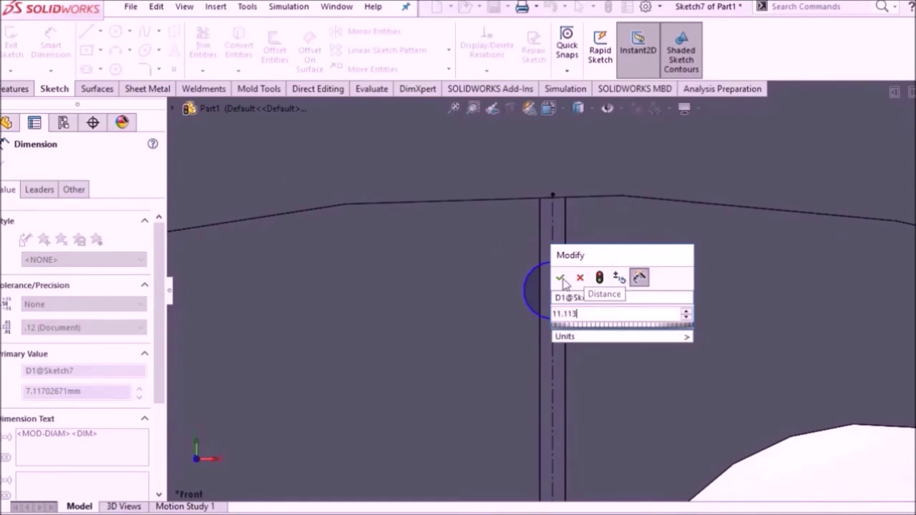
{"action": "left_click", "coordinate": [561, 277]}
Step: Locate the circle's centre 266.7 mm above the wheel centre
{"action": "left_click", "coordinate": [518, 312]}
{"action": "scroll", "coordinate": [548, 365], "scroll_direction": "up", "scroll_amount": 5}
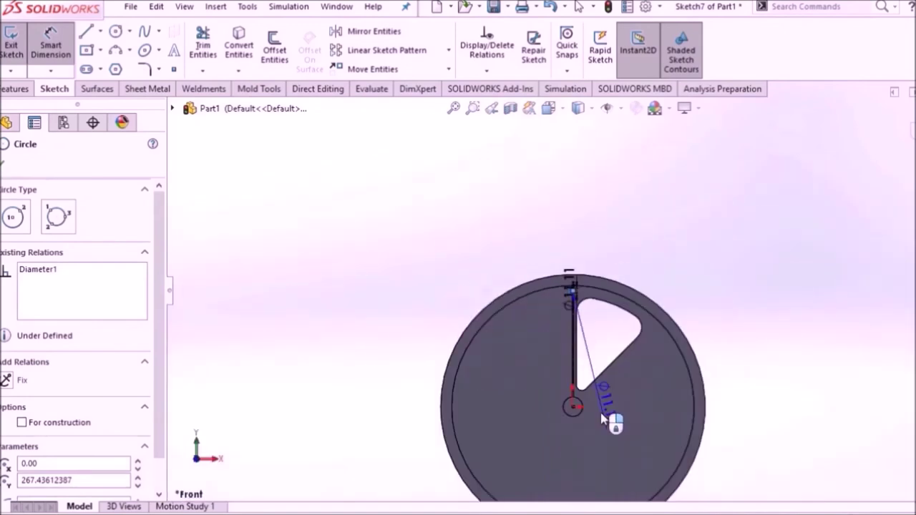
{"action": "scroll", "coordinate": [593, 383], "scroll_direction": "down", "scroll_amount": 5}
{"action": "left_click_drag", "start_coordinate": [546, 368], "coordinate": [548, 271]}
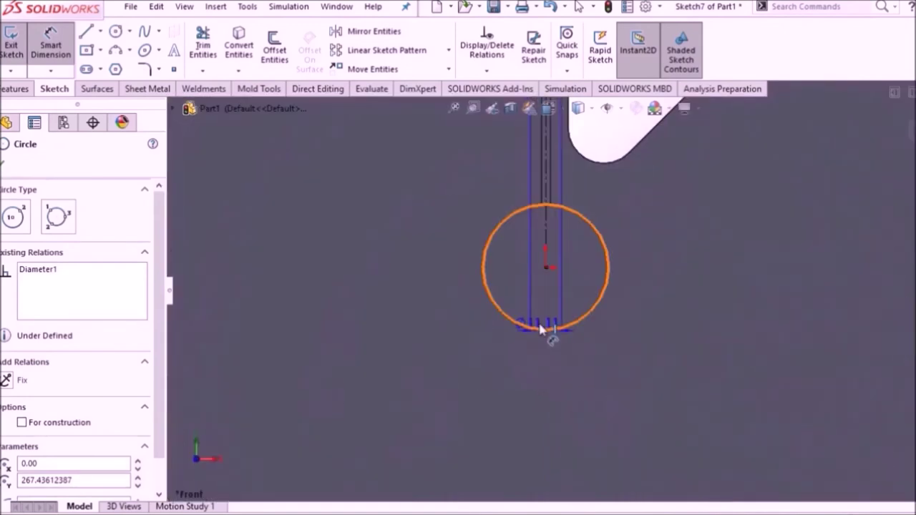
{"action": "left_click", "coordinate": [547, 270]}
{"action": "left_click", "coordinate": [486, 247]}
{"action": "type", "text": "266"}
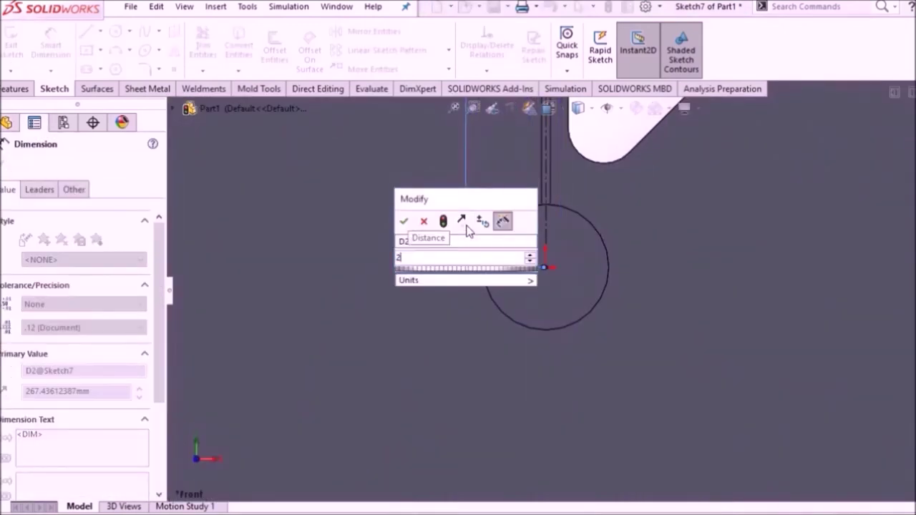
{"action": "type", "text": "."}
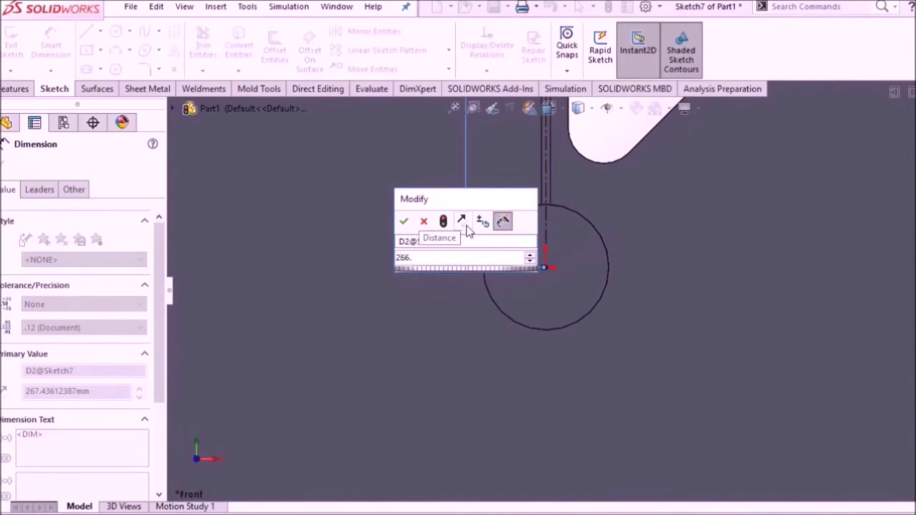
{"action": "type", "text": "7"}
{"action": "key", "text": "Return"}
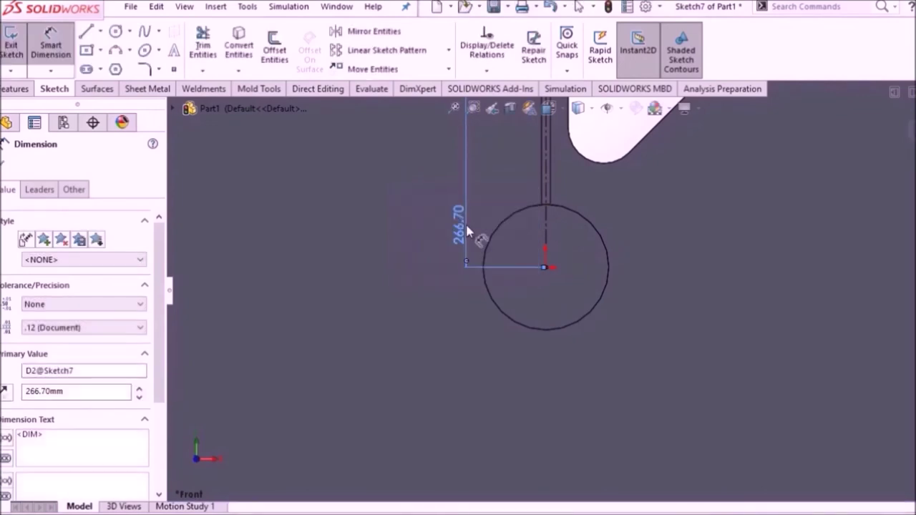
{"action": "scroll", "coordinate": [340, 205], "scroll_direction": "up", "scroll_amount": 3}
{"action": "scroll", "coordinate": [378, 224], "scroll_direction": "up", "scroll_amount": 3}
{"action": "scroll", "coordinate": [401, 214], "scroll_direction": "down", "scroll_amount": 5}
{"action": "scroll", "coordinate": [606, 179], "scroll_direction": "down", "scroll_amount": 2}
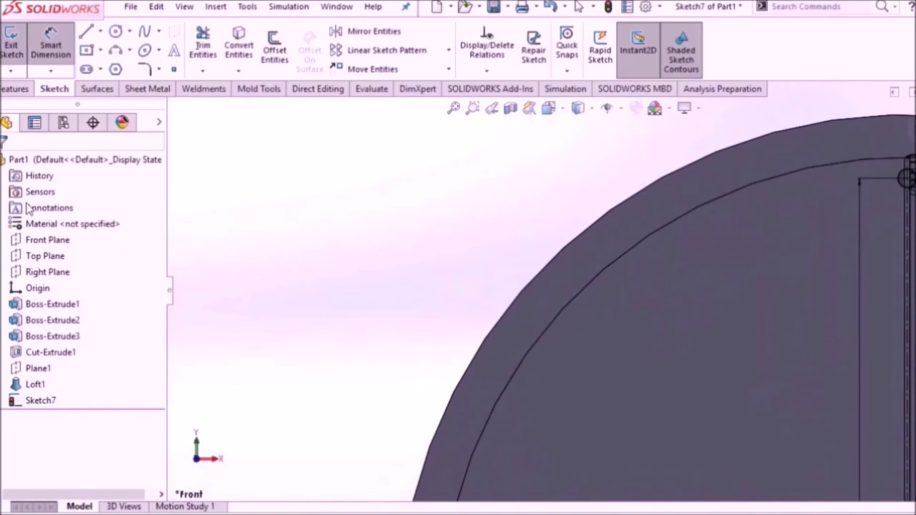
{"action": "left_click", "coordinate": [13, 90]}
Step: Extrude the Ø11.11 circle 28.575 mm into a pin, then rotate back to the front view
{"action": "left_click", "coordinate": [17, 47]}
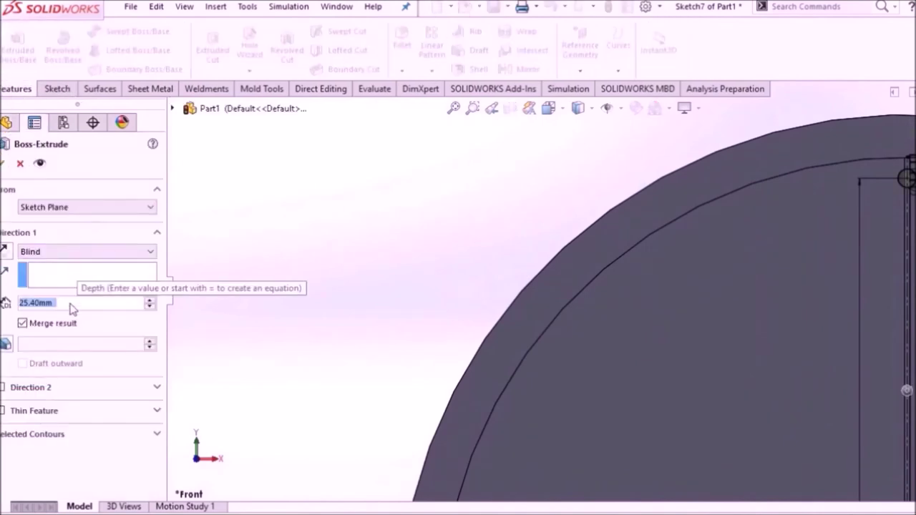
{"action": "type", "text": "28"}
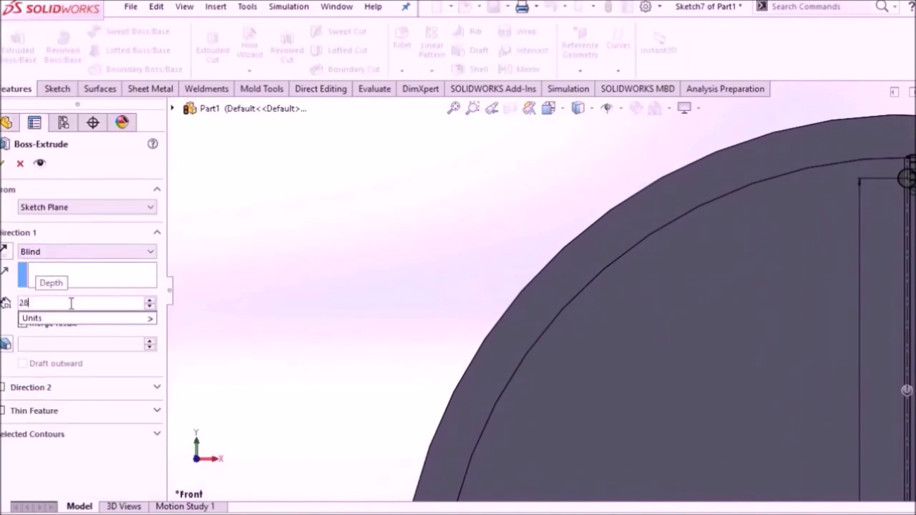
{"action": "type", "text": ".575"}
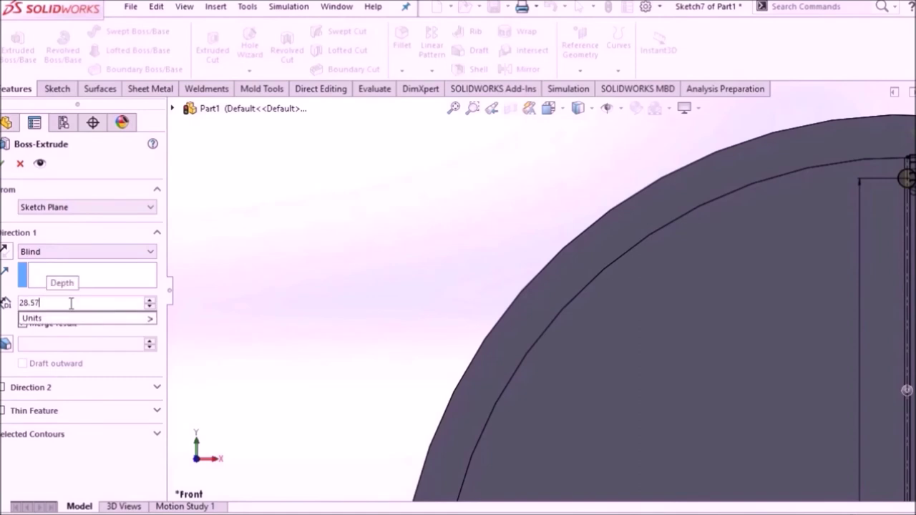
{"action": "key", "text": "Return"}
{"action": "left_click", "coordinate": [3, 164]}
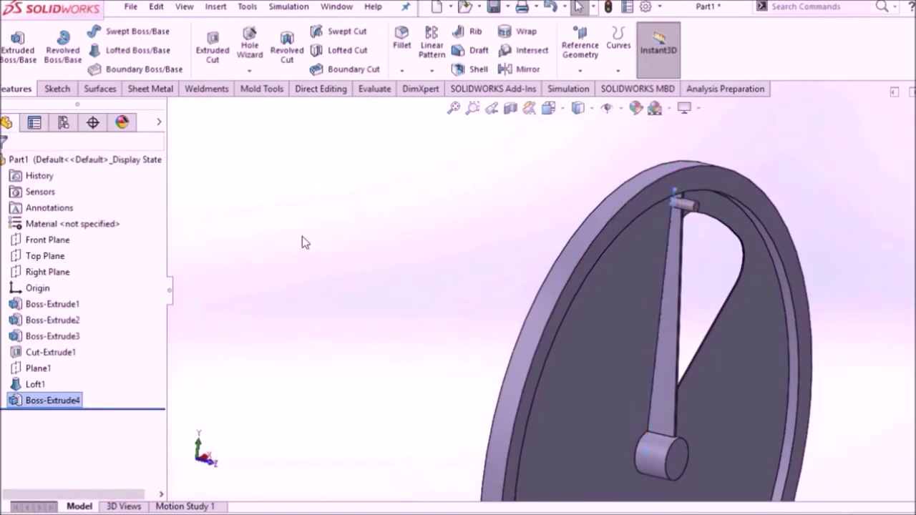
{"action": "scroll", "coordinate": [435, 269], "scroll_direction": "down", "scroll_amount": 3}
{"action": "middle_click_drag", "start_coordinate": [435, 269], "coordinate": [550, 160]}
{"action": "scroll", "coordinate": [593, 245], "scroll_direction": "up", "scroll_amount": 5}
{"action": "middle_click_drag", "start_coordinate": [593, 246], "coordinate": [548, 225]}
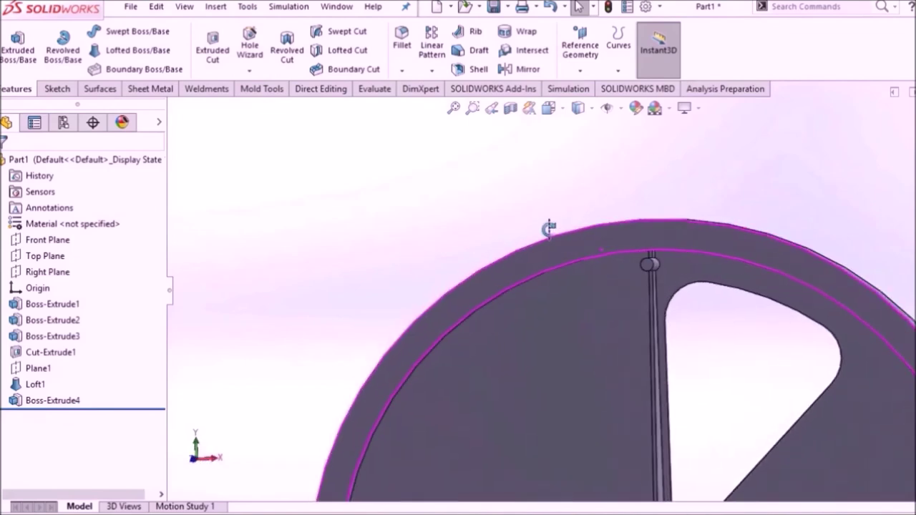
{"action": "left_click", "coordinate": [425, 72]}
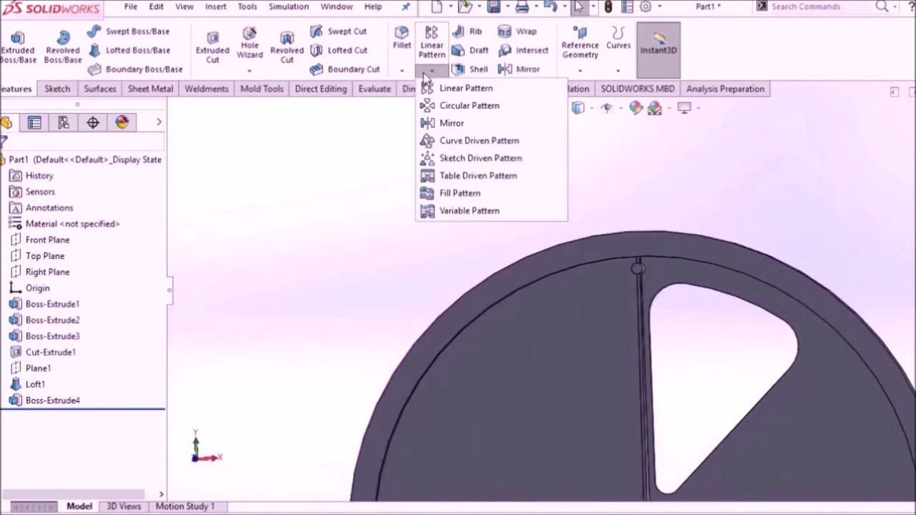
Step: Circular-pattern Cut-Extrude1, Loft1 and Boss-Extrude4 eight times over 360° about the rim edge
{"action": "left_click", "coordinate": [449, 107]}
{"action": "left_click", "coordinate": [137, 206]}
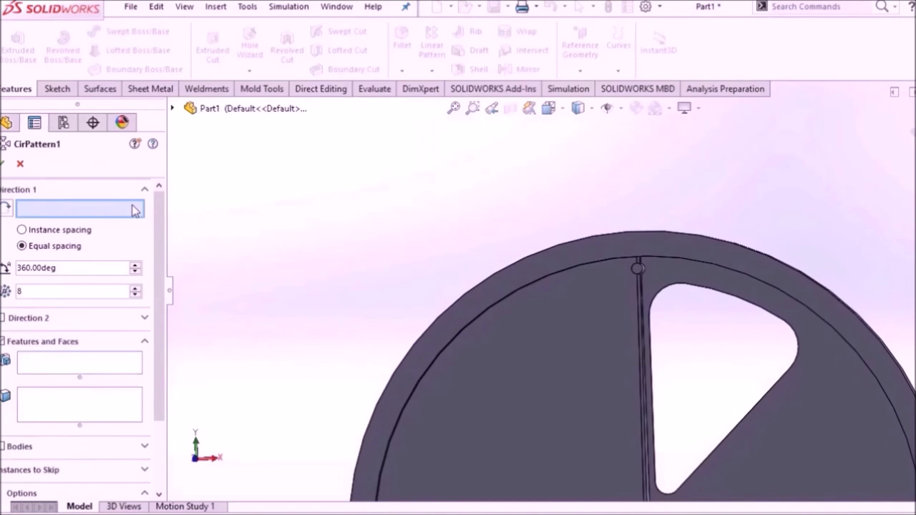
{"action": "middle_click_drag", "start_coordinate": [444, 251], "coordinate": [507, 251]}
{"action": "left_click", "coordinate": [532, 241]}
{"action": "left_click", "coordinate": [102, 361]}
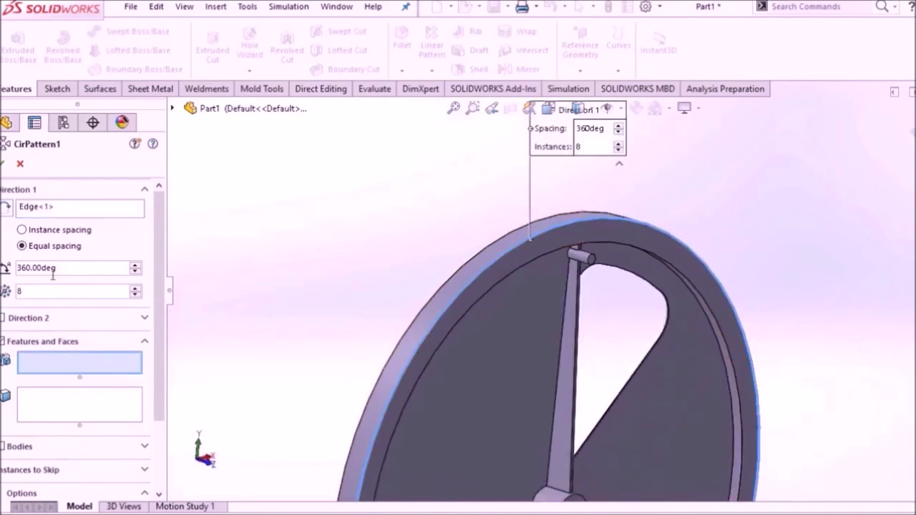
{"action": "left_click", "coordinate": [171, 108]}
{"action": "left_click", "coordinate": [242, 303]}
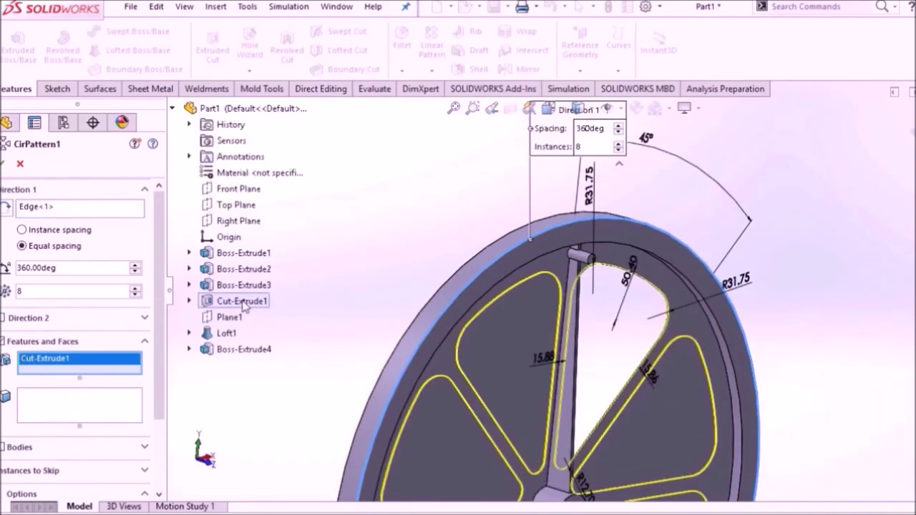
{"action": "left_click", "coordinate": [226, 334]}
{"action": "left_click", "coordinate": [236, 349]}
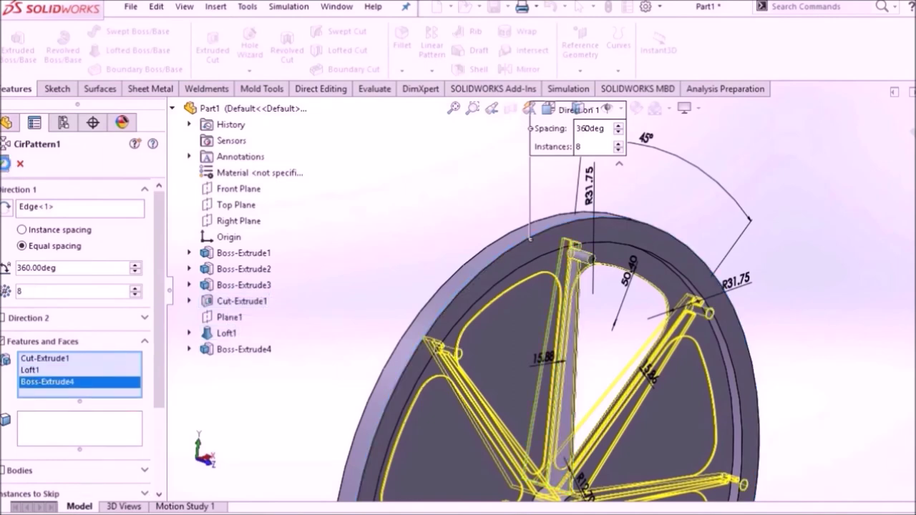
{"action": "key", "text": "Return"}
{"action": "key", "text": "ctrl+1"}
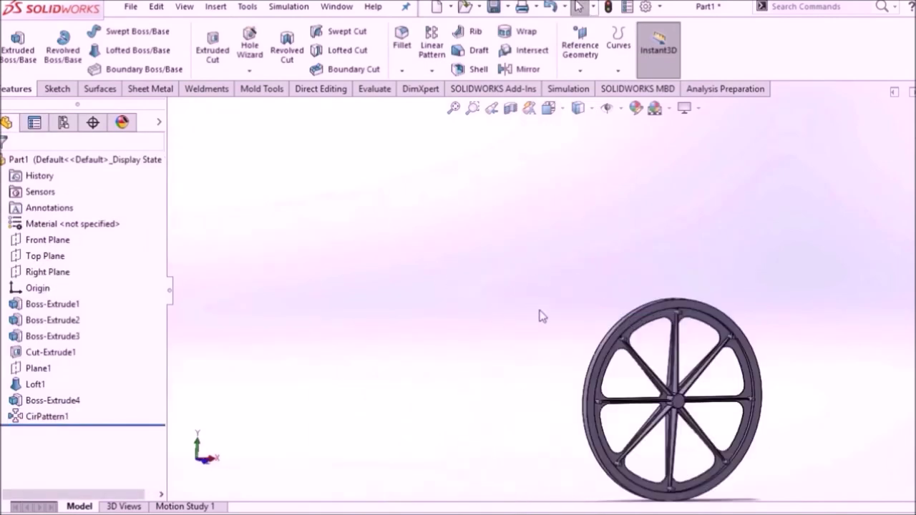
{"action": "scroll", "coordinate": [609, 292], "scroll_direction": "up", "scroll_amount": 5}
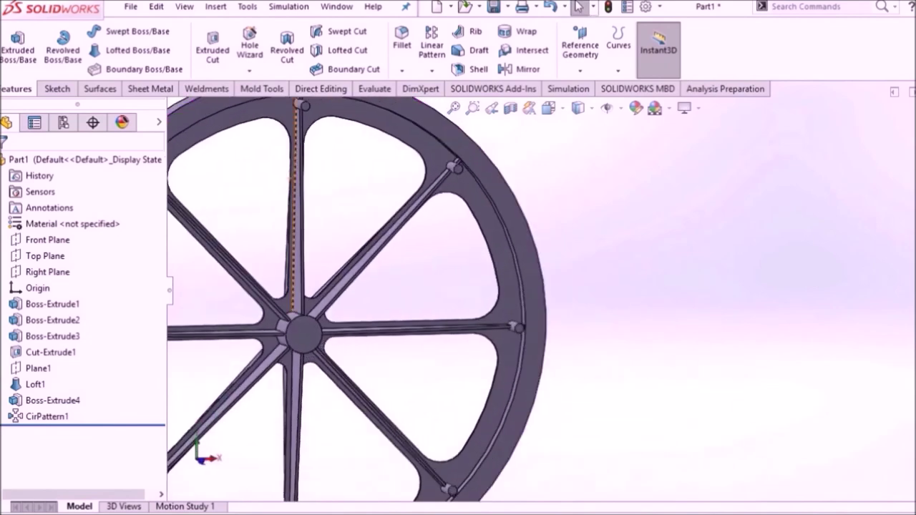
{"action": "scroll", "coordinate": [578, 334], "scroll_direction": "down", "scroll_amount": 5}
{"action": "middle_click_drag", "start_coordinate": [522, 282], "coordinate": [599, 298]}
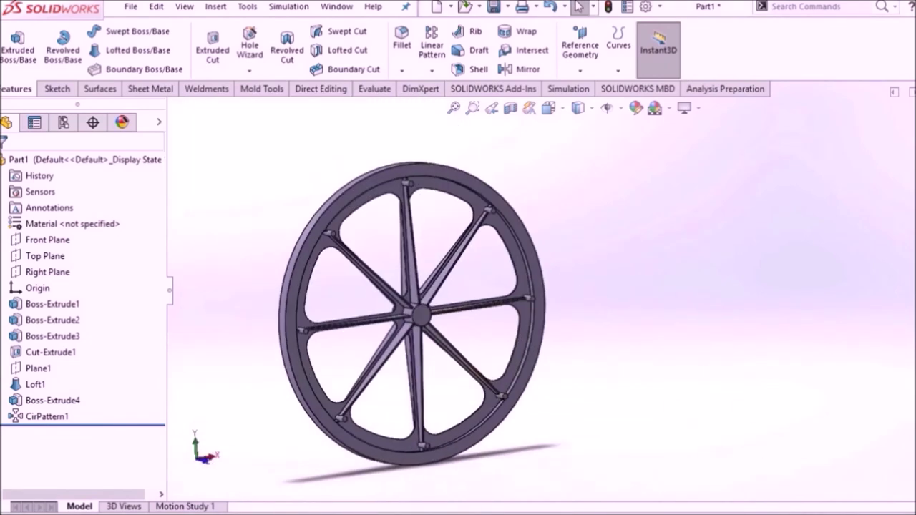
{"action": "middle_click_drag", "start_coordinate": [446, 294], "coordinate": [453, 325]}
{"action": "scroll", "coordinate": [453, 325], "scroll_direction": "up", "scroll_amount": 5}
{"action": "middle_click_drag", "start_coordinate": [398, 343], "coordinate": [651, 307], "text": "ctrl"}
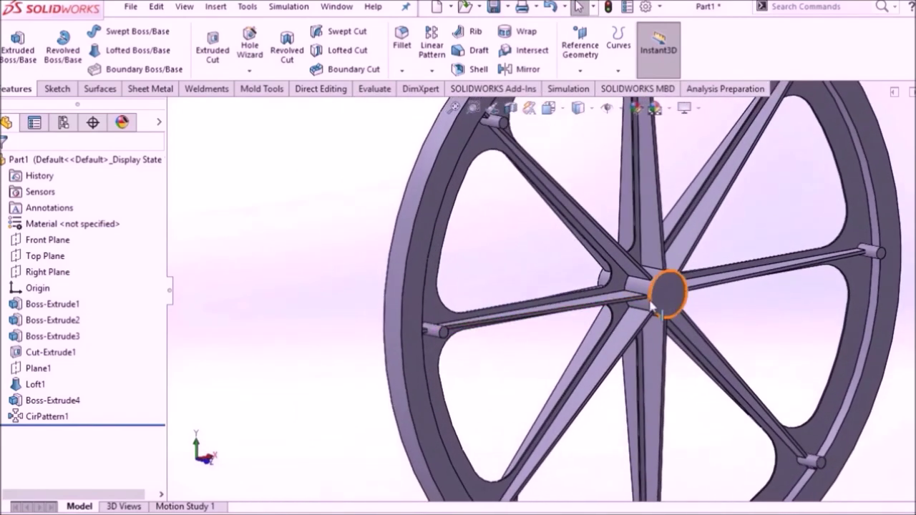
{"action": "scroll", "coordinate": [614, 131], "scroll_direction": "down", "scroll_amount": 3}
{"action": "key", "text": "space"}
{"action": "left_click", "coordinate": [593, 265]}
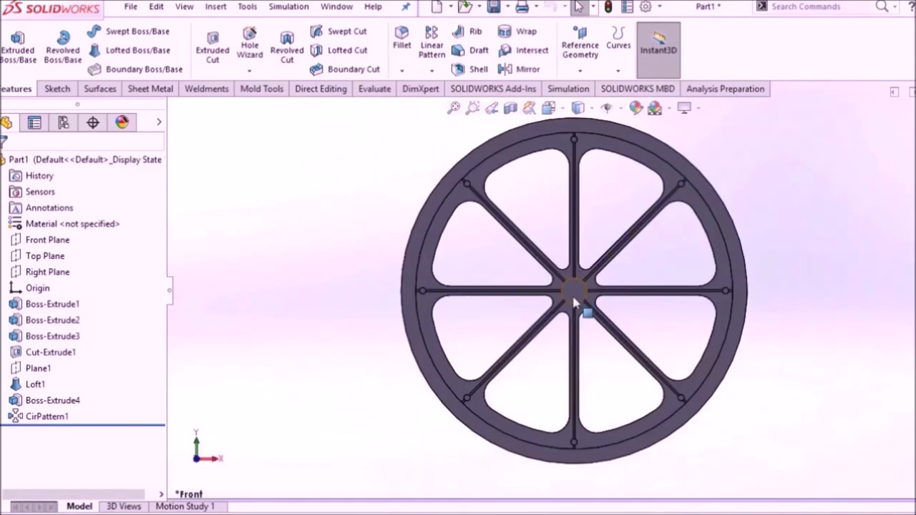
{"action": "right_click", "coordinate": [578, 290]}
Step: Sketch a Ø22.22 bore circle centred on the hub of the wheel face
{"action": "left_click", "coordinate": [613, 191]}
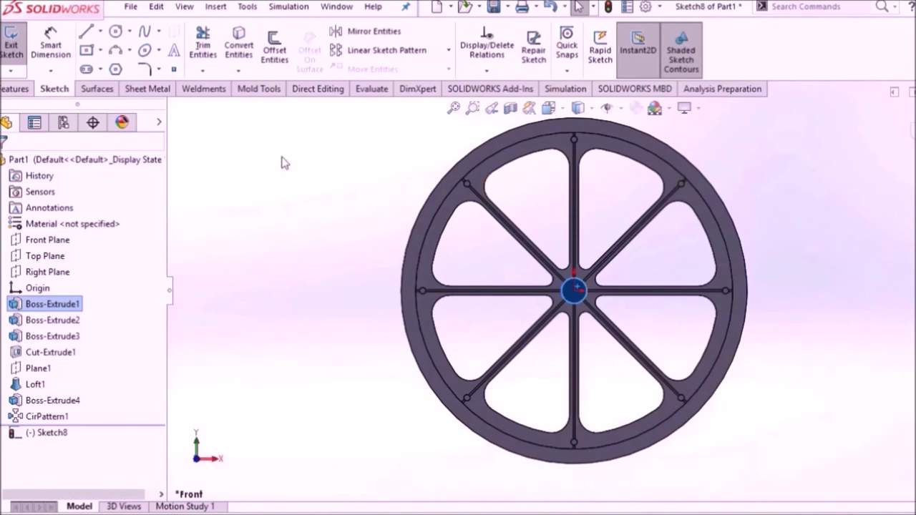
{"action": "left_click", "coordinate": [117, 32]}
{"action": "scroll", "coordinate": [472, 258], "scroll_direction": "up", "scroll_amount": 3}
{"action": "left_click", "coordinate": [686, 328]}
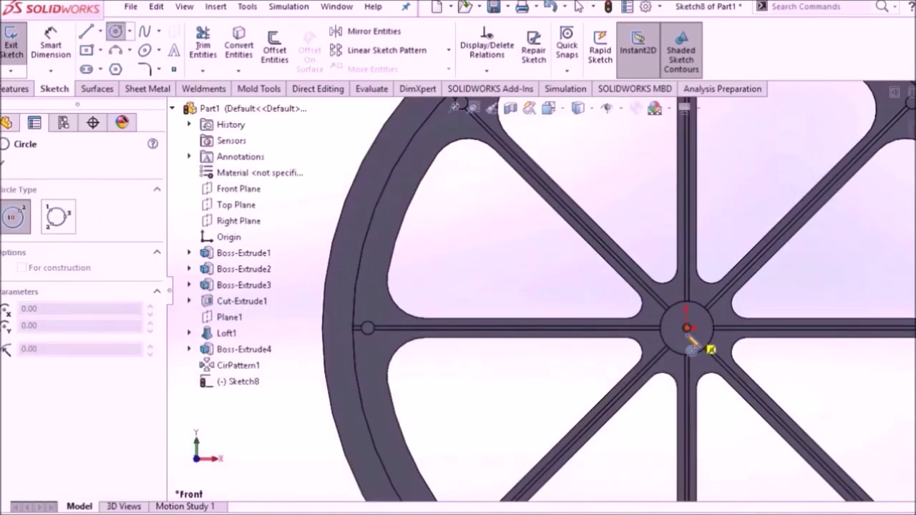
{"action": "left_click", "coordinate": [679, 346]}
{"action": "right_click", "coordinate": [595, 286]}
{"action": "left_click", "coordinate": [620, 292]}
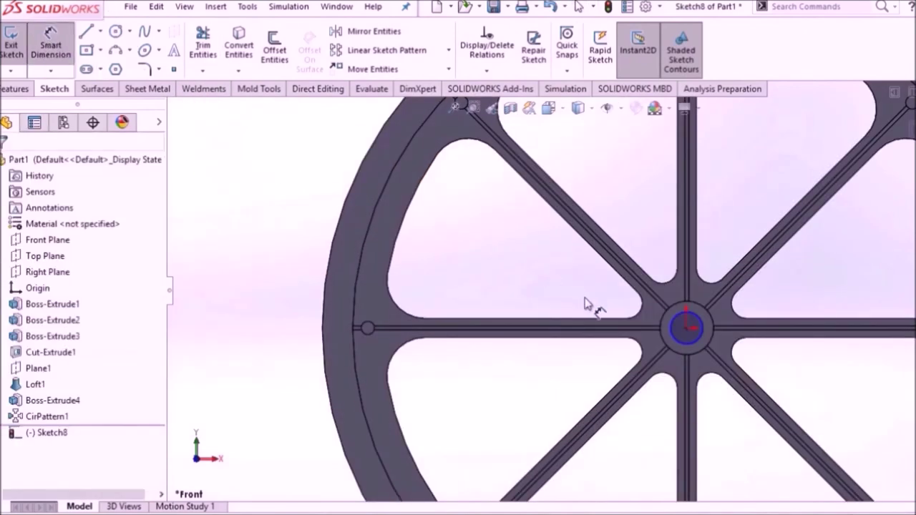
{"action": "left_click", "coordinate": [672, 342]}
{"action": "left_click", "coordinate": [598, 369]}
{"action": "type", "text": "22."}
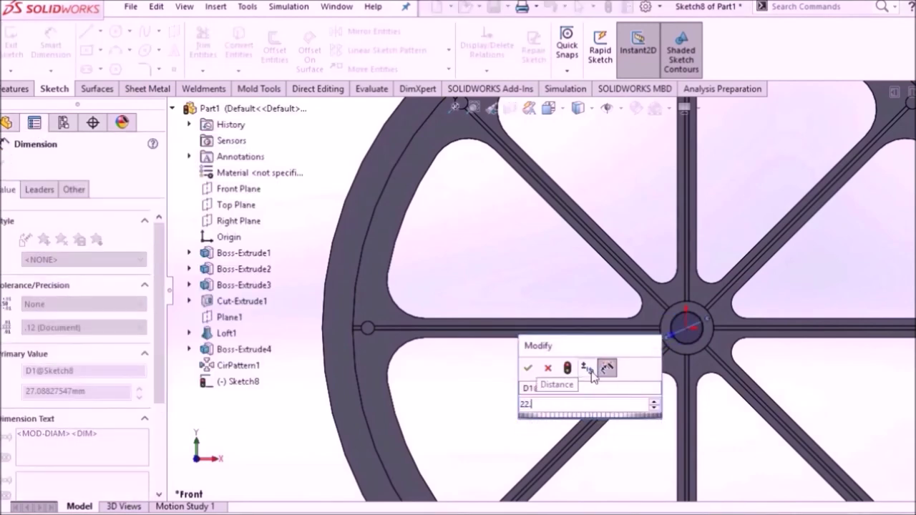
{"action": "type", "text": "22"}
{"action": "key", "text": "Return"}
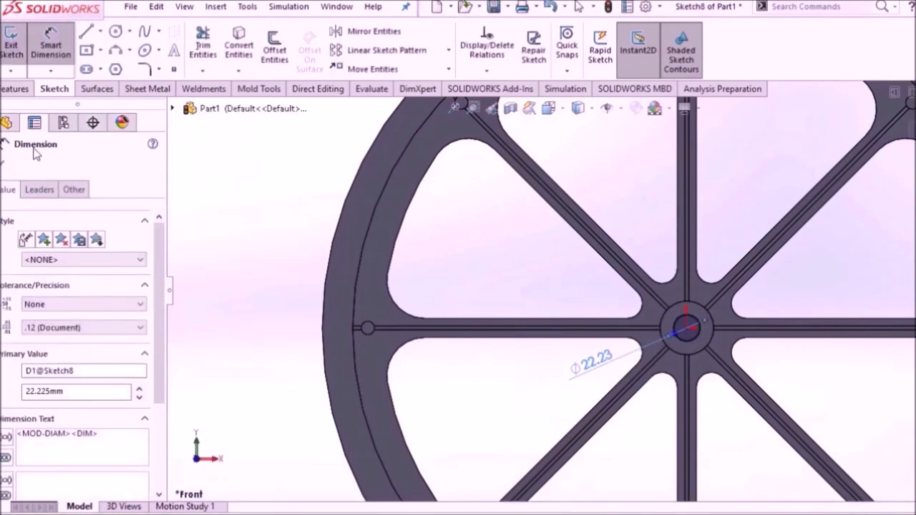
Step: Cut the bore circle Through All as Cut-Extrude2 and clear the selection
{"action": "left_click", "coordinate": [9, 163]}
{"action": "left_click", "coordinate": [6, 91]}
{"action": "left_click", "coordinate": [207, 50]}
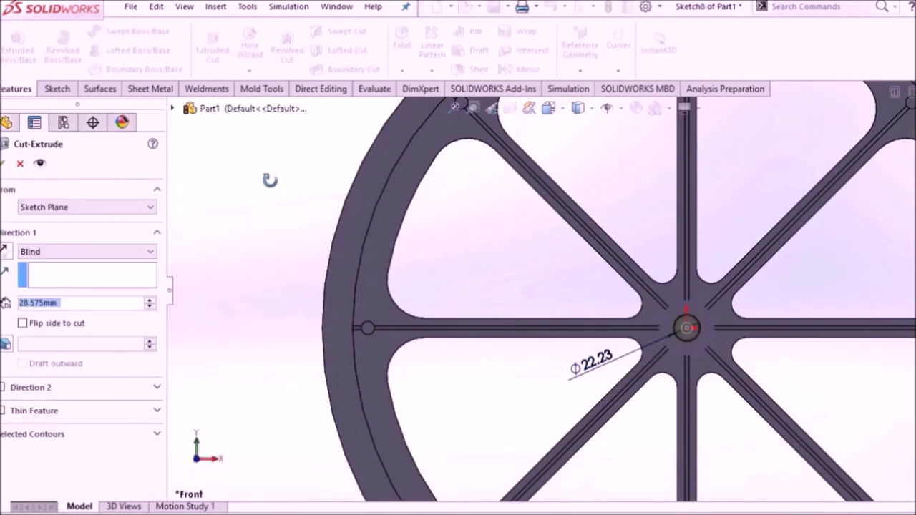
{"action": "left_click", "coordinate": [123, 252]}
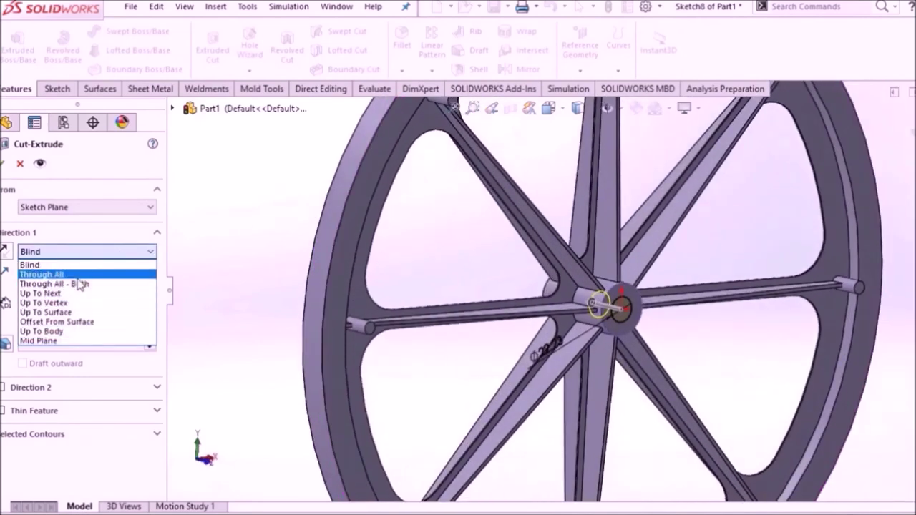
{"action": "left_click", "coordinate": [43, 274]}
{"action": "left_click", "coordinate": [4, 163]}
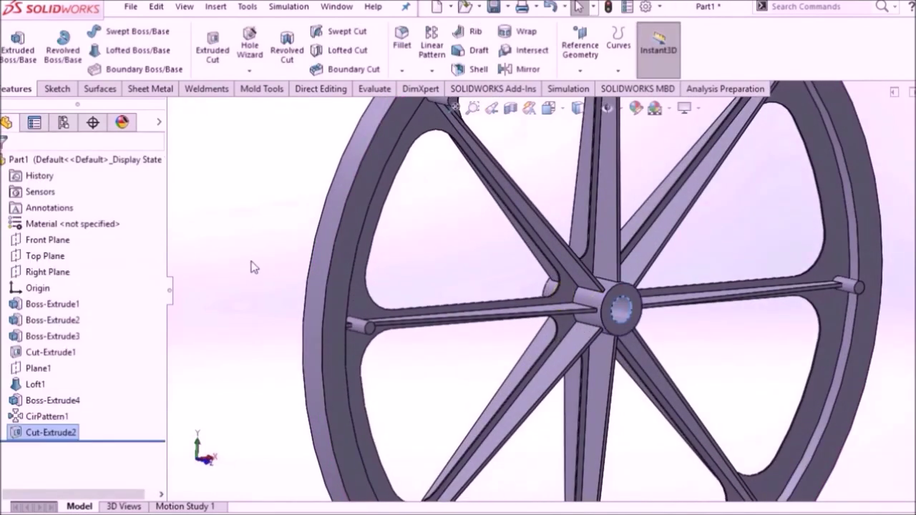
{"action": "left_click", "coordinate": [252, 266]}
Step: Start a new sketch on the Top Plane, viewed normal to it
{"action": "key", "text": "f"}
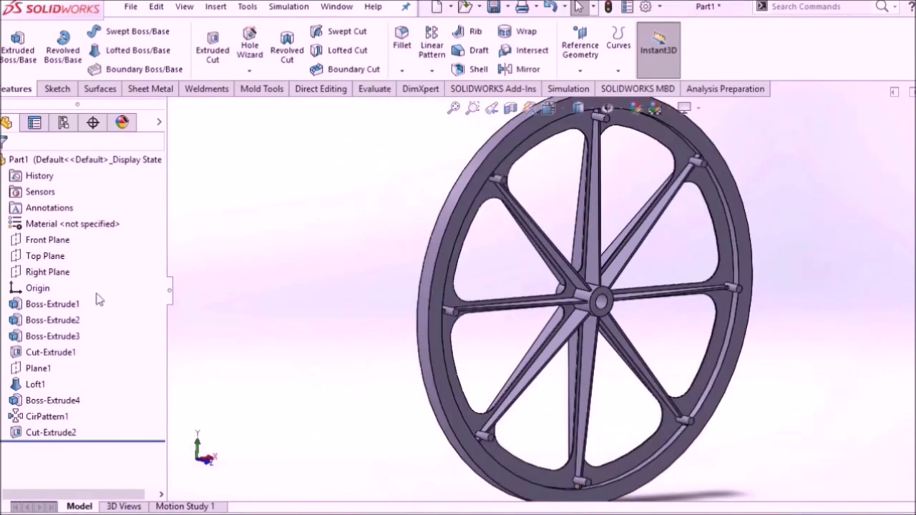
{"action": "left_click", "coordinate": [45, 256]}
{"action": "left_click", "coordinate": [93, 229]}
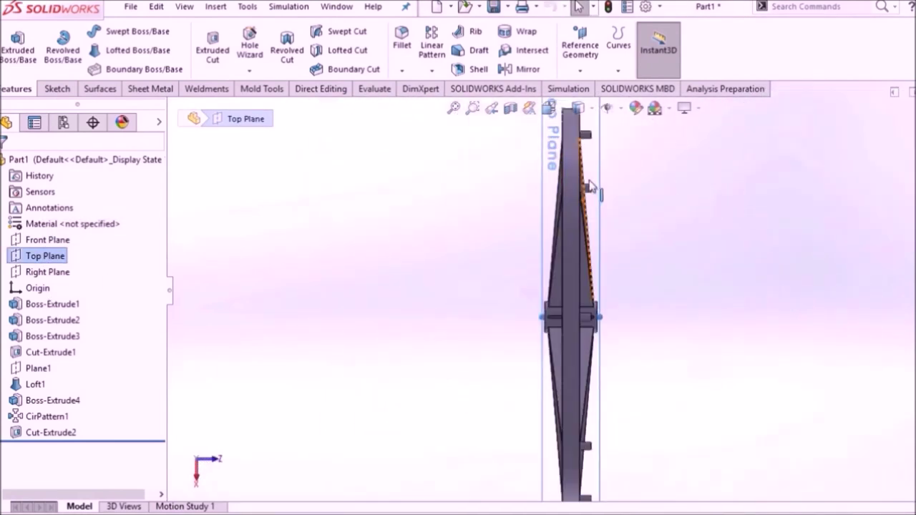
{"action": "right_click", "coordinate": [597, 159]}
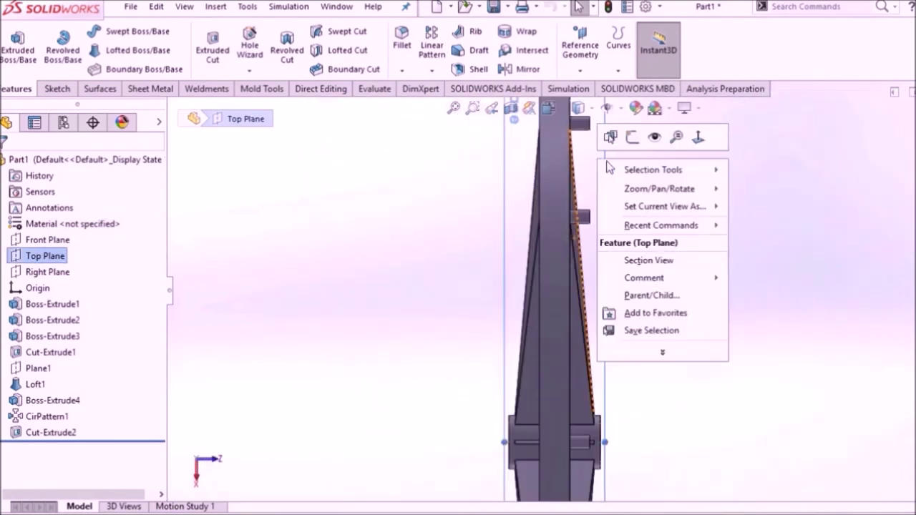
{"action": "left_click", "coordinate": [632, 138]}
Step: Draw a centerline from the peg end's midpoint out to the right
{"action": "left_click", "coordinate": [101, 32]}
{"action": "left_click", "coordinate": [109, 68]}
{"action": "left_click", "coordinate": [500, 183]}
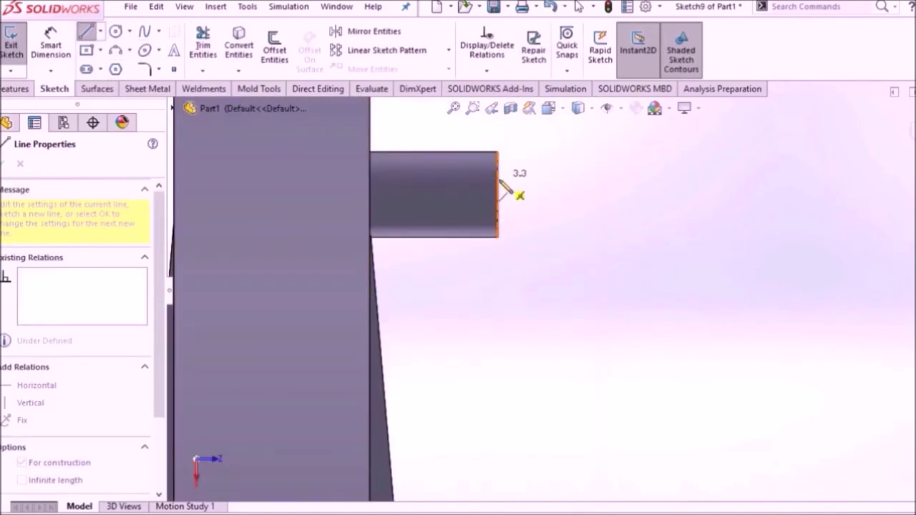
{"action": "key", "text": "Escape"}
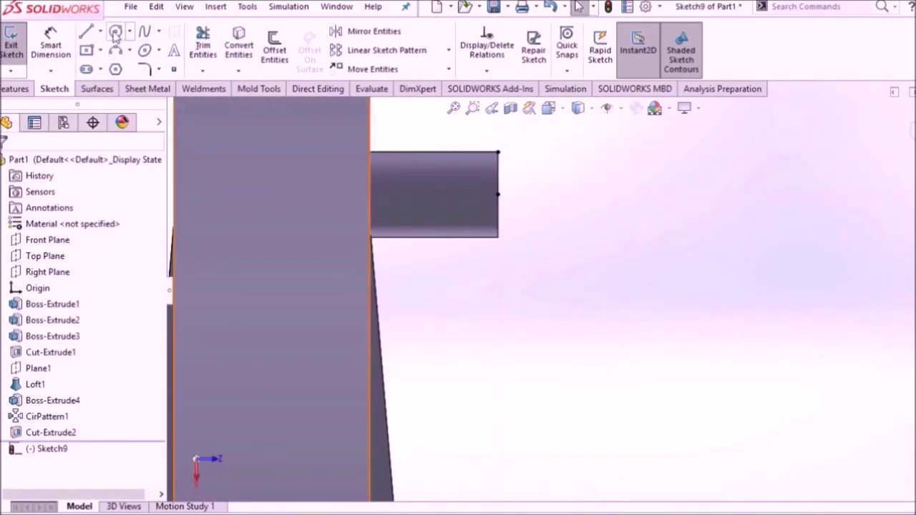
{"action": "left_click", "coordinate": [86, 31]}
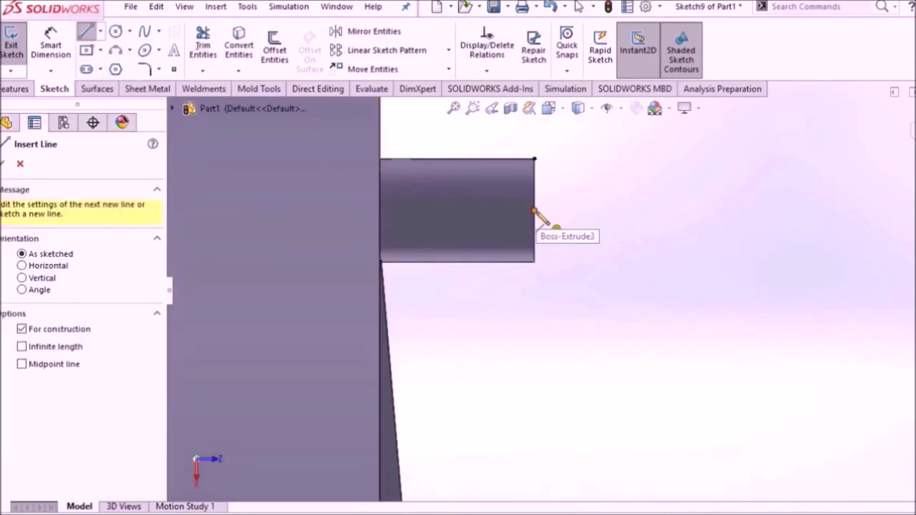
{"action": "left_click", "coordinate": [534, 211]}
{"action": "left_click", "coordinate": [632, 210]}
{"action": "key", "text": "Escape"}
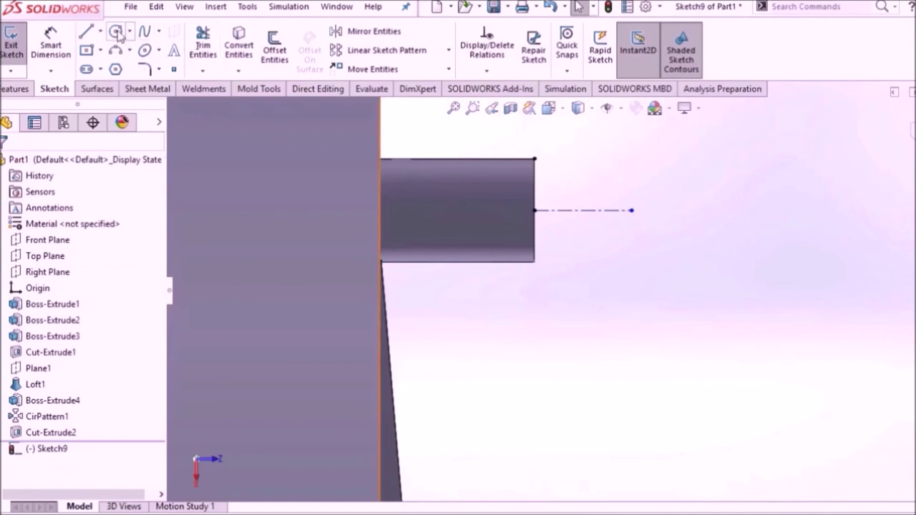
Step: Draw a circle at the centerline's end and dimension it to Ø19.05
{"action": "left_click", "coordinate": [116, 32]}
{"action": "left_click", "coordinate": [632, 210]}
{"action": "left_click", "coordinate": [613, 266]}
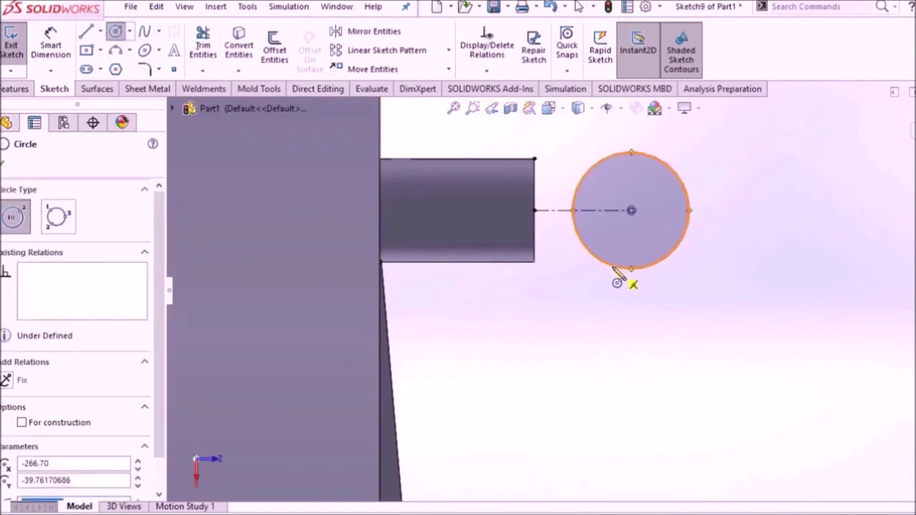
{"action": "key", "text": "Escape"}
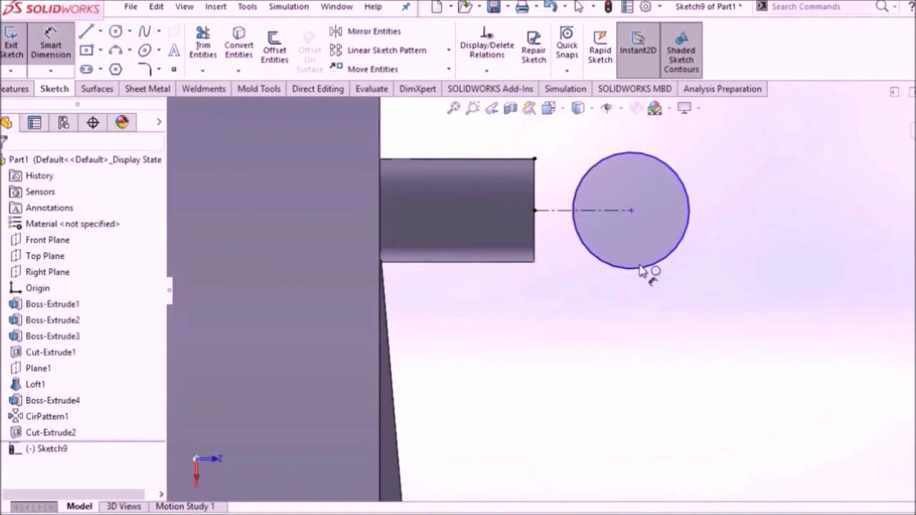
{"action": "left_click", "coordinate": [641, 270]}
{"action": "left_click", "coordinate": [615, 290]}
{"action": "type", "text": "19.05"}
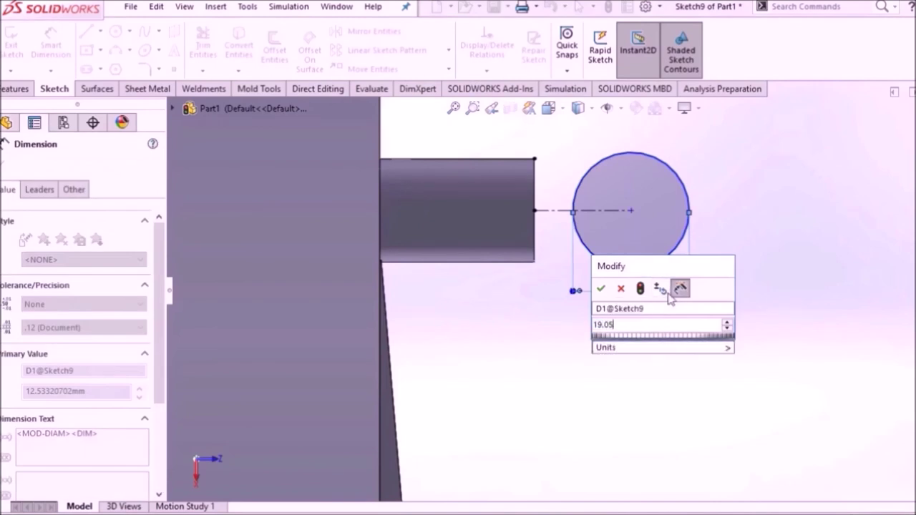
{"action": "key", "text": "Return"}
{"action": "key", "text": "Escape"}
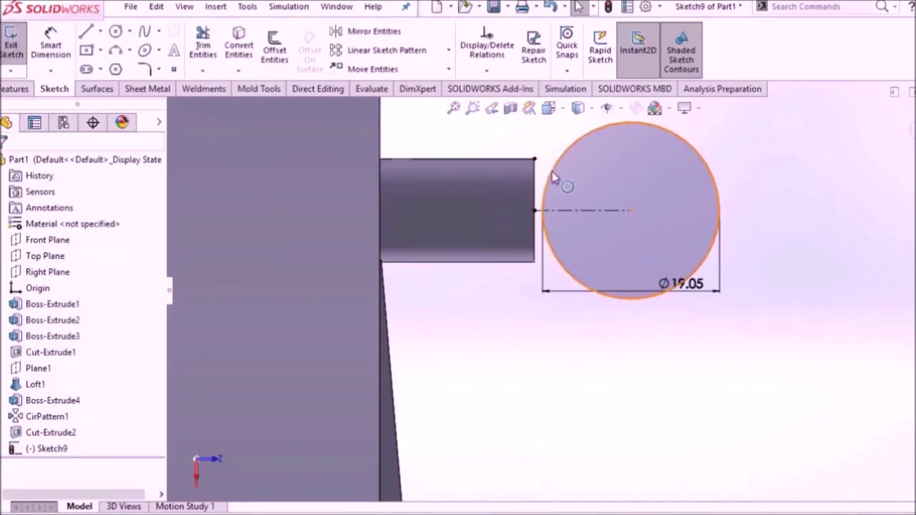
Step: Add a Tangent relation between the circle and the peg's edge
{"action": "left_click", "coordinate": [552, 172]}
{"action": "left_click", "coordinate": [535, 243], "text": "ctrl"}
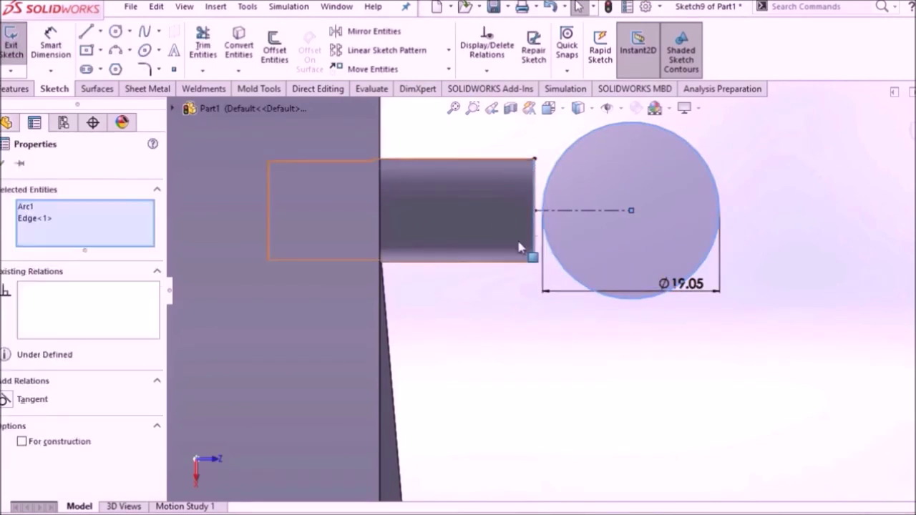
{"action": "left_click", "coordinate": [45, 405]}
{"action": "left_click", "coordinate": [446, 436]}
{"action": "scroll", "coordinate": [523, 385], "scroll_direction": "up", "scroll_amount": 3}
{"action": "scroll", "coordinate": [533, 376], "scroll_direction": "up", "scroll_amount": 2}
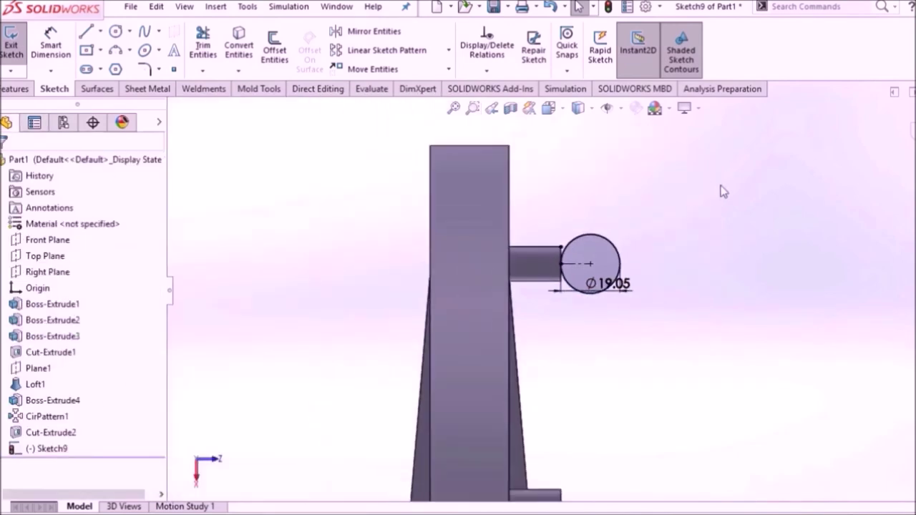
{"action": "middle_click_drag", "start_coordinate": [605, 341], "coordinate": [684, 331]}
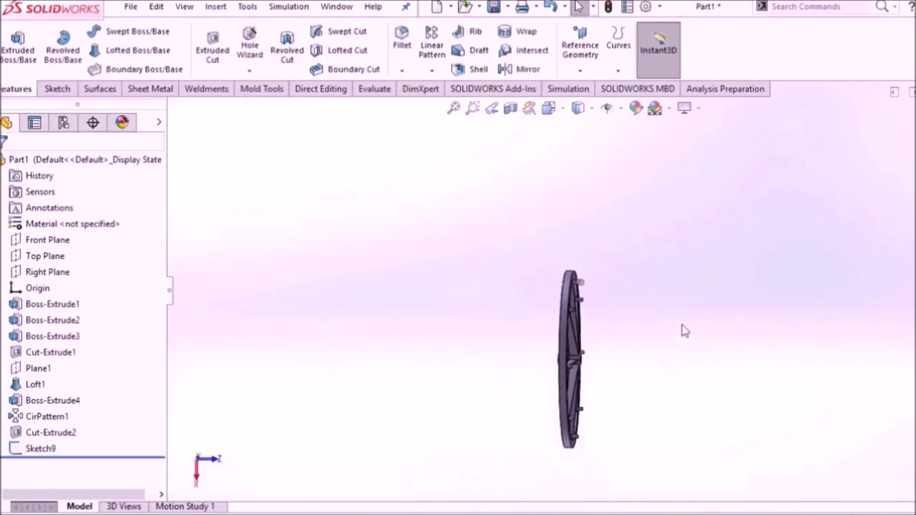
Step: Define Axis1 from the Front Plane and the origin point, removing the Top Plane reference
{"action": "left_click", "coordinate": [587, 72]}
{"action": "left_click", "coordinate": [588, 105]}
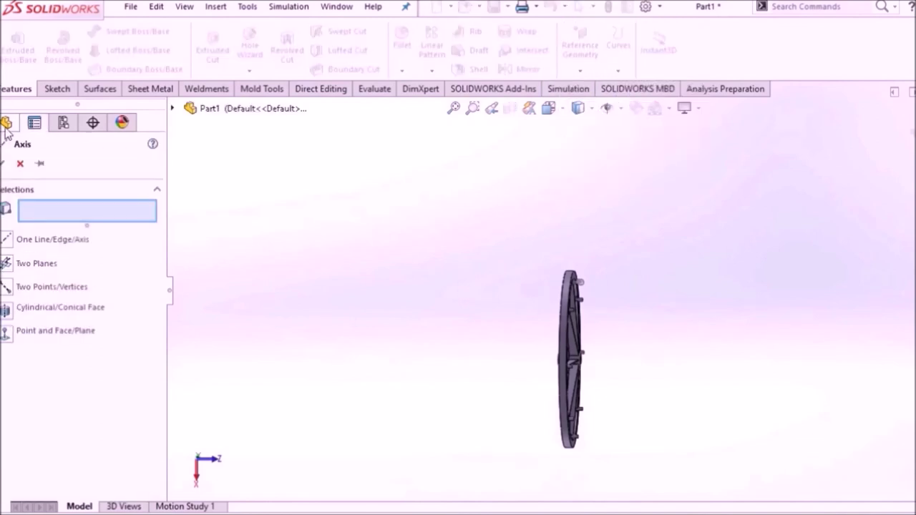
{"action": "left_click", "coordinate": [172, 108]}
{"action": "left_click", "coordinate": [241, 207]}
{"action": "middle_click_drag", "start_coordinate": [505, 272], "coordinate": [503, 296]}
{"action": "scroll", "coordinate": [351, 259], "scroll_direction": "down", "scroll_amount": 3}
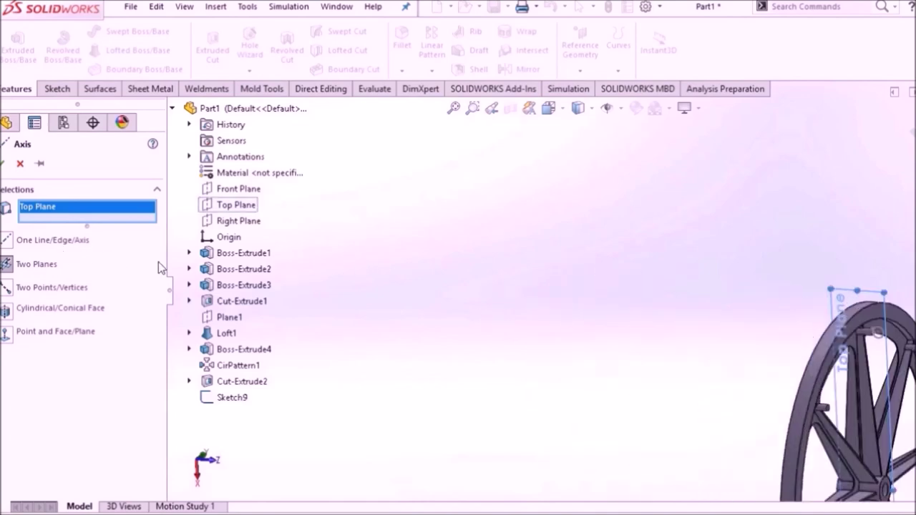
{"action": "scroll", "coordinate": [427, 336], "scroll_direction": "up", "scroll_amount": 2}
{"action": "left_click", "coordinate": [233, 190]}
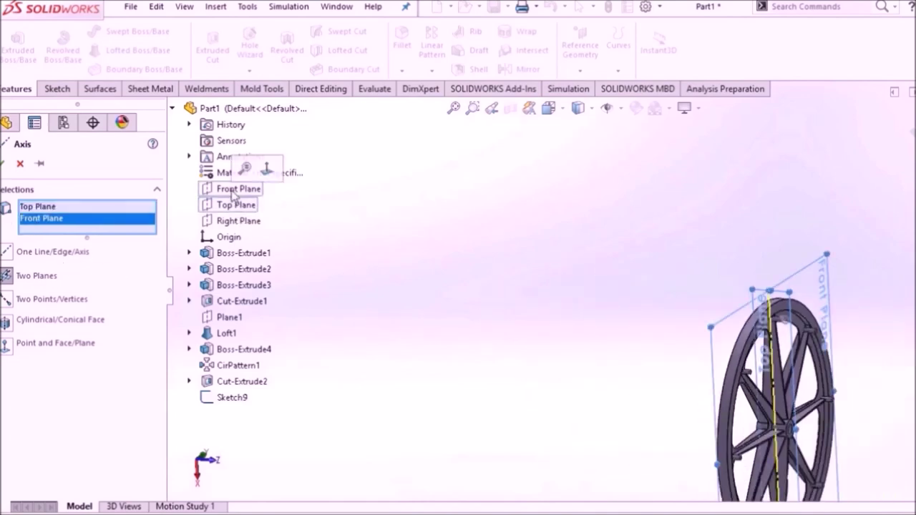
{"action": "left_click", "coordinate": [50, 207]}
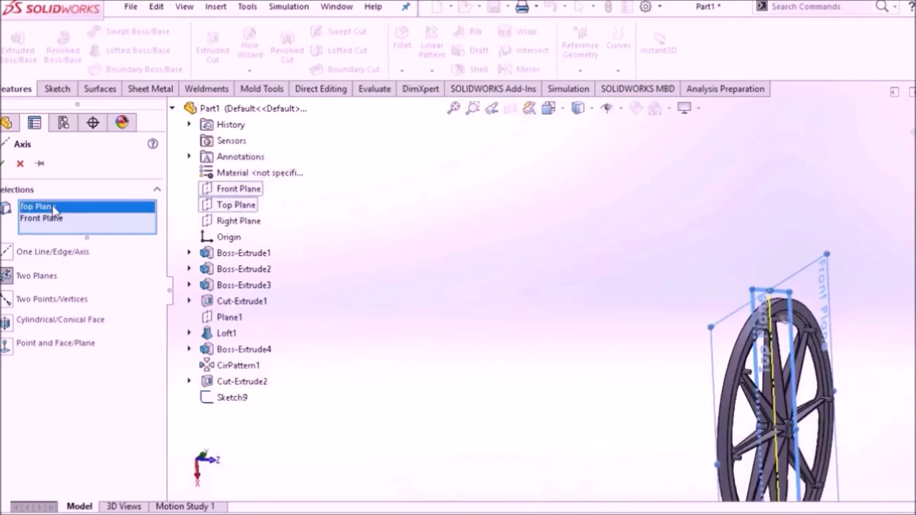
{"action": "key", "text": "Delete"}
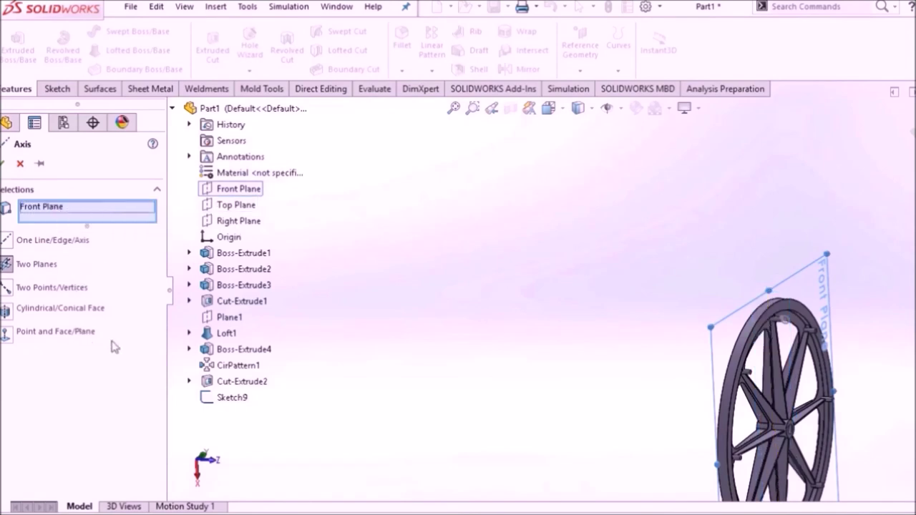
{"action": "left_click", "coordinate": [226, 236]}
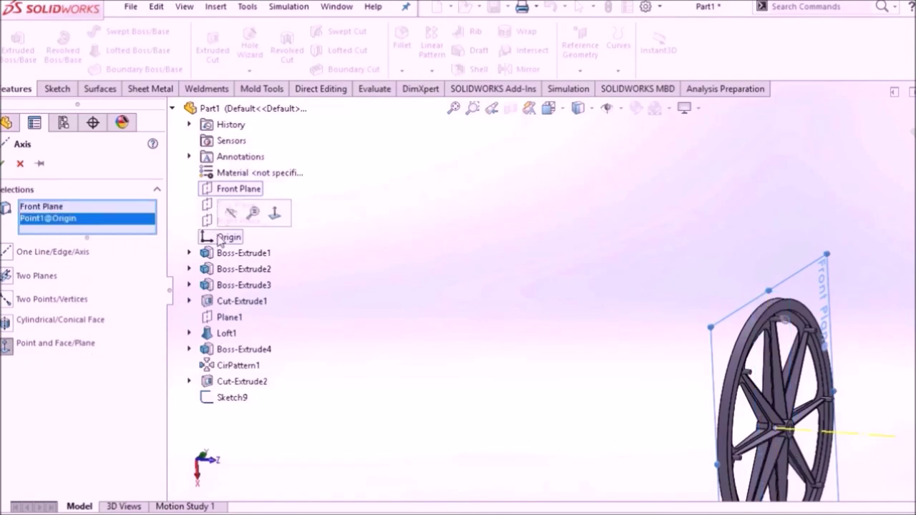
{"action": "left_click", "coordinate": [5, 165]}
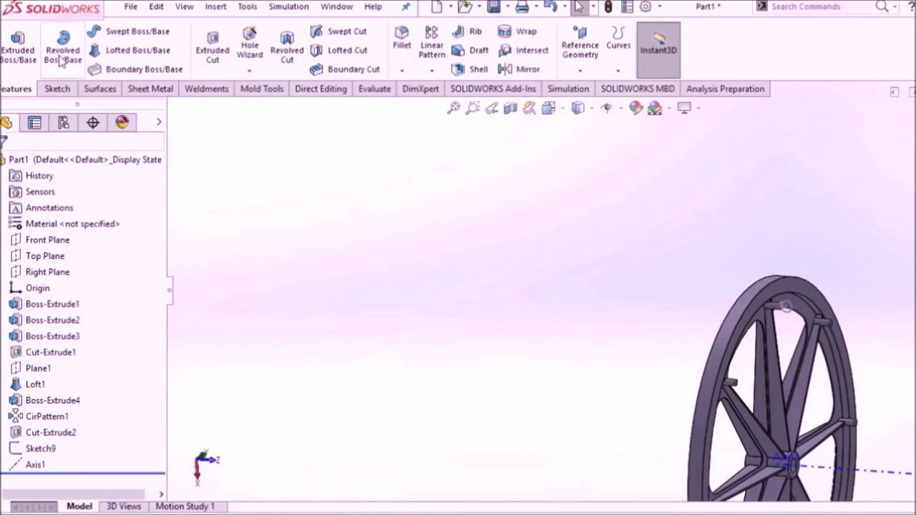
Step: Revolve the Ø19.05 circle a full 360° about Axis1 into the handrim ring
{"action": "left_click", "coordinate": [60, 64]}
{"action": "middle_click_drag", "start_coordinate": [716, 336], "coordinate": [736, 313]}
{"action": "left_click", "coordinate": [746, 313]}
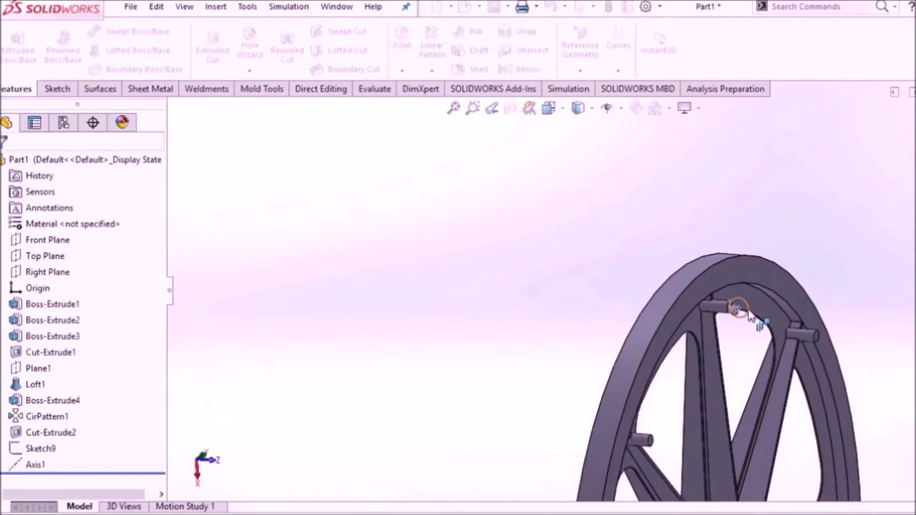
{"action": "scroll", "coordinate": [759, 433], "scroll_direction": "up", "scroll_amount": 4}
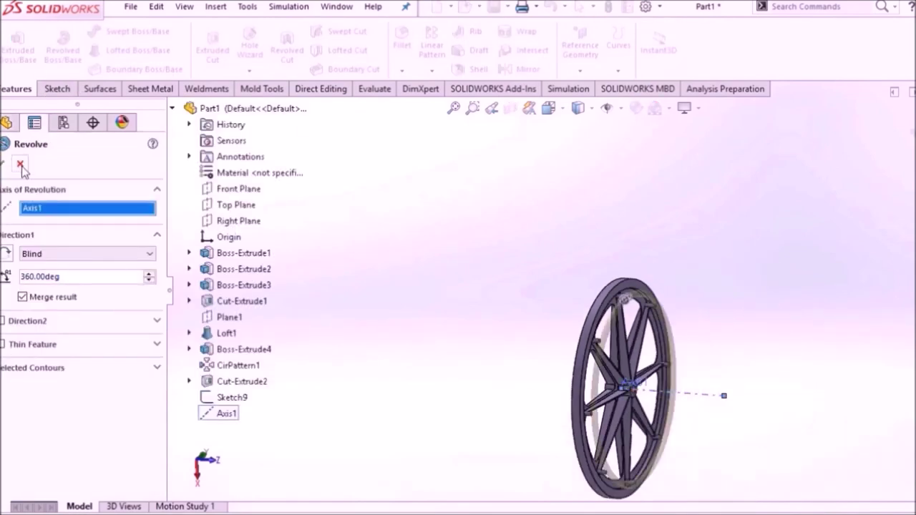
{"action": "key", "text": "Return"}
{"action": "mouse_move", "coordinate": [663, 310]}
{"action": "middle_mouse_down"}
{"action": "mouse_move", "coordinate": [681, 287]}
{"action": "mouse_move", "coordinate": [696, 294]}
{"action": "mouse_move", "coordinate": [647, 195]}
{"action": "mouse_move", "coordinate": [585, 124]}
{"action": "middle_mouse_up"}
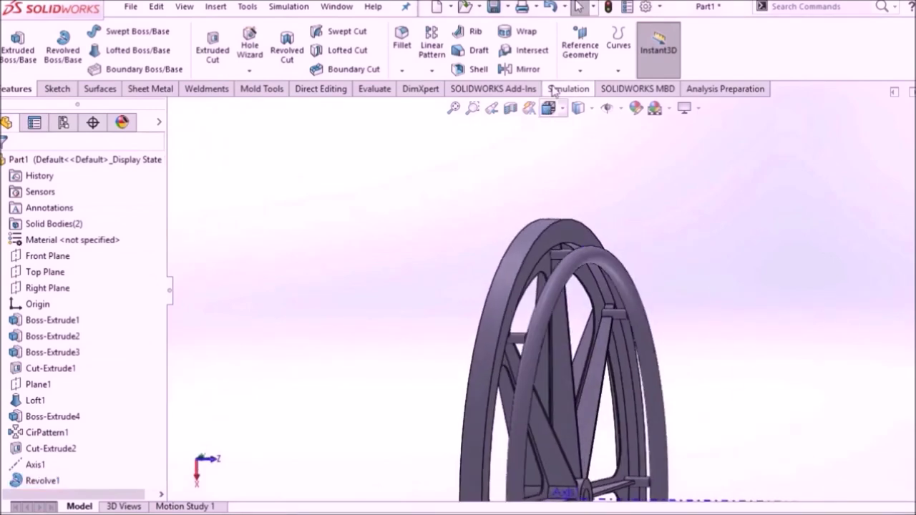
{"action": "left_click", "coordinate": [401, 71]}
Step: Chamfer both outer rim edges at 6.35 mm by 45°
{"action": "left_click", "coordinate": [419, 106]}
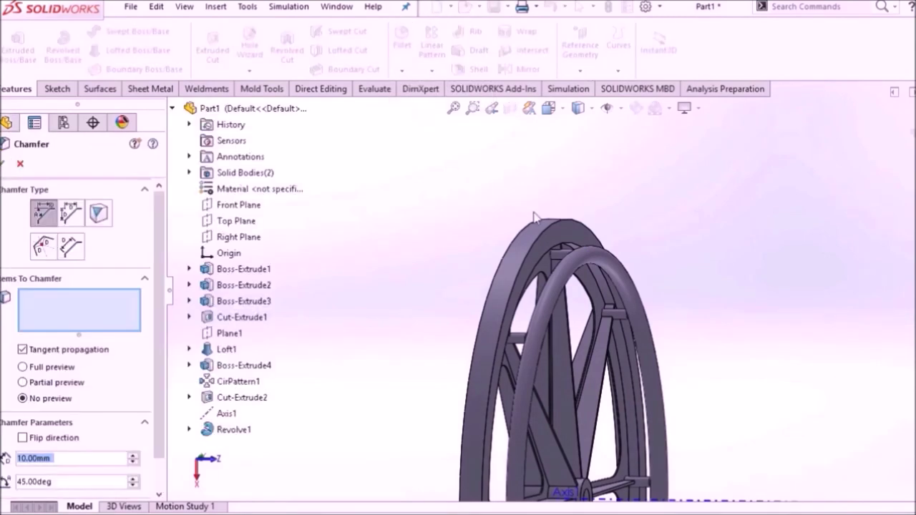
{"action": "left_click", "coordinate": [548, 236]}
{"action": "mouse_move", "coordinate": [547, 236]}
{"action": "middle_mouse_down"}
{"action": "mouse_move", "coordinate": [475, 210]}
{"action": "mouse_move", "coordinate": [520, 249]}
{"action": "middle_mouse_up"}
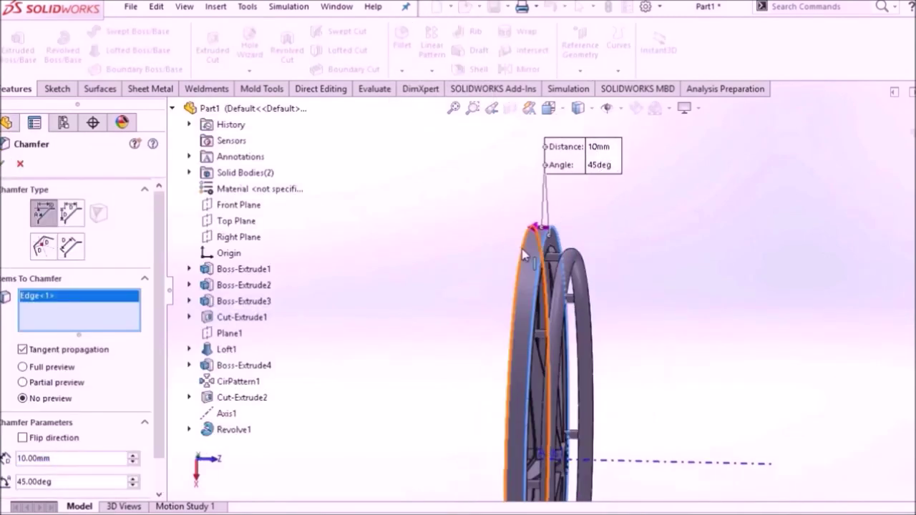
{"action": "left_click", "coordinate": [521, 248]}
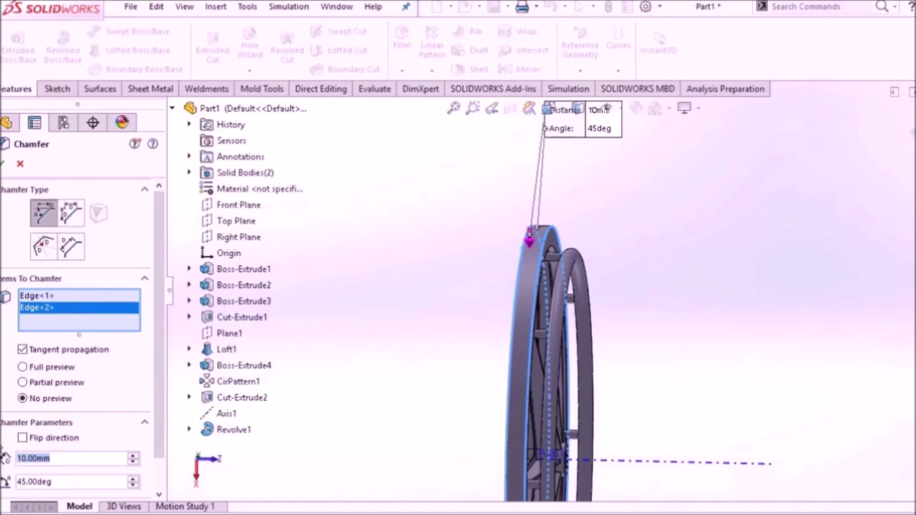
{"action": "type", "text": "6.35mm"}
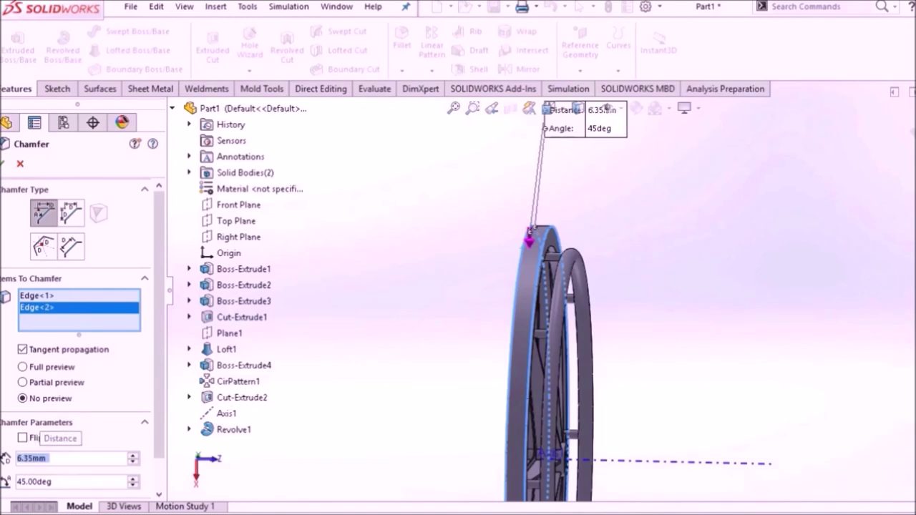
{"action": "left_click", "coordinate": [3, 163]}
{"action": "scroll", "coordinate": [580, 297], "scroll_direction": "up", "scroll_amount": 3}
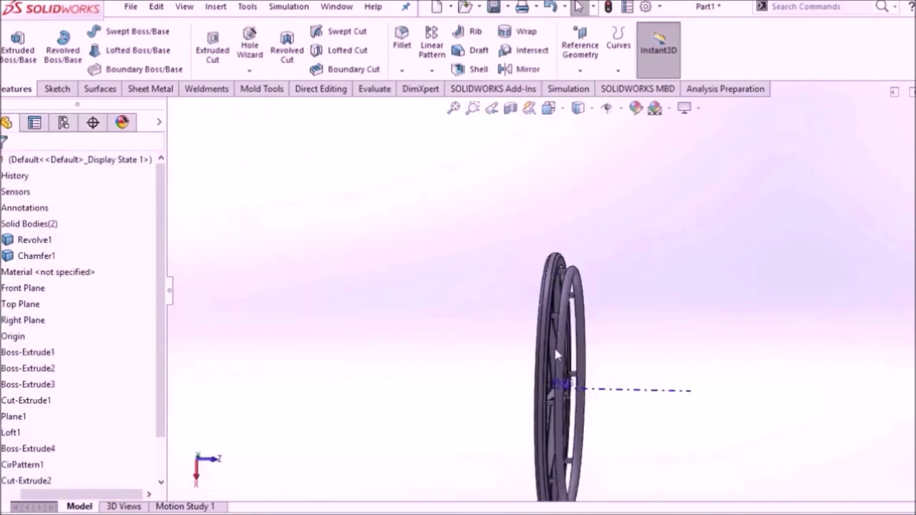
{"action": "scroll", "coordinate": [580, 301], "scroll_direction": "up", "scroll_amount": 2}
{"action": "scroll", "coordinate": [596, 319], "scroll_direction": "down", "scroll_amount": 3}
{"action": "right_click", "coordinate": [594, 306]}
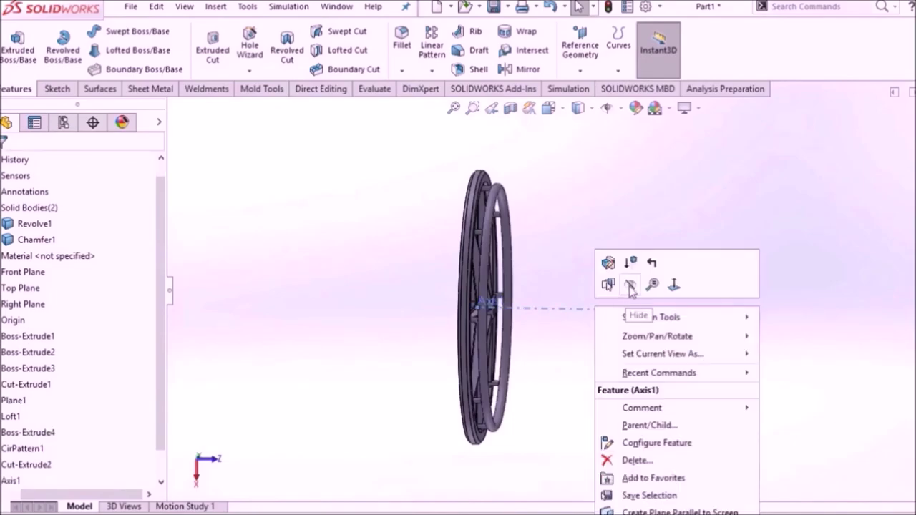